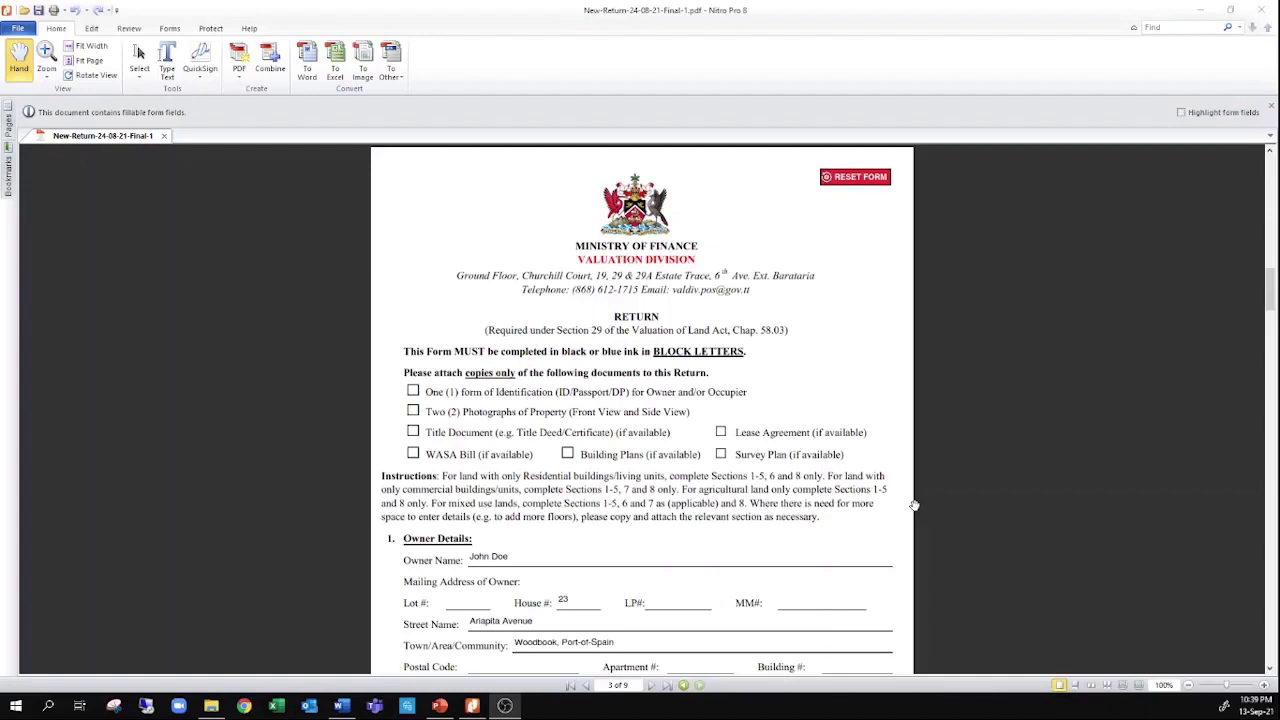
Pass over the Owner Name and House # fields, leaving them blank
scroll(620, 514, down, 3)
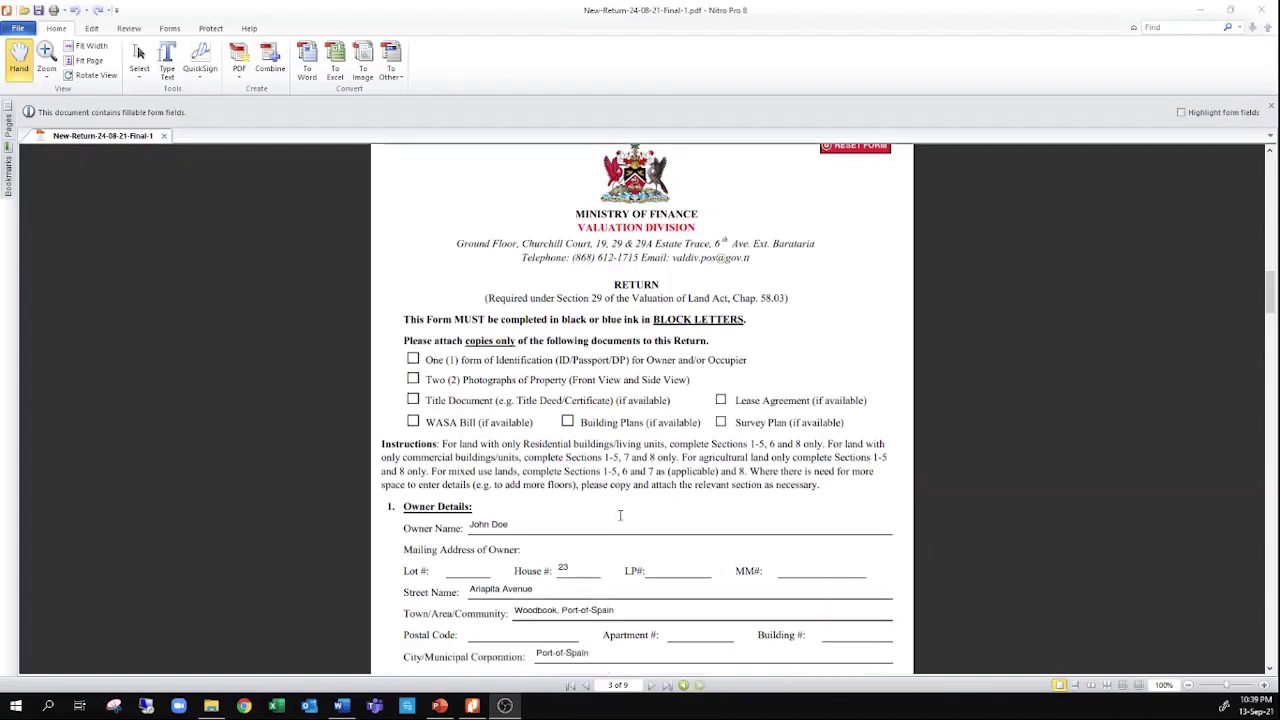
scroll(620, 514, down, 1)
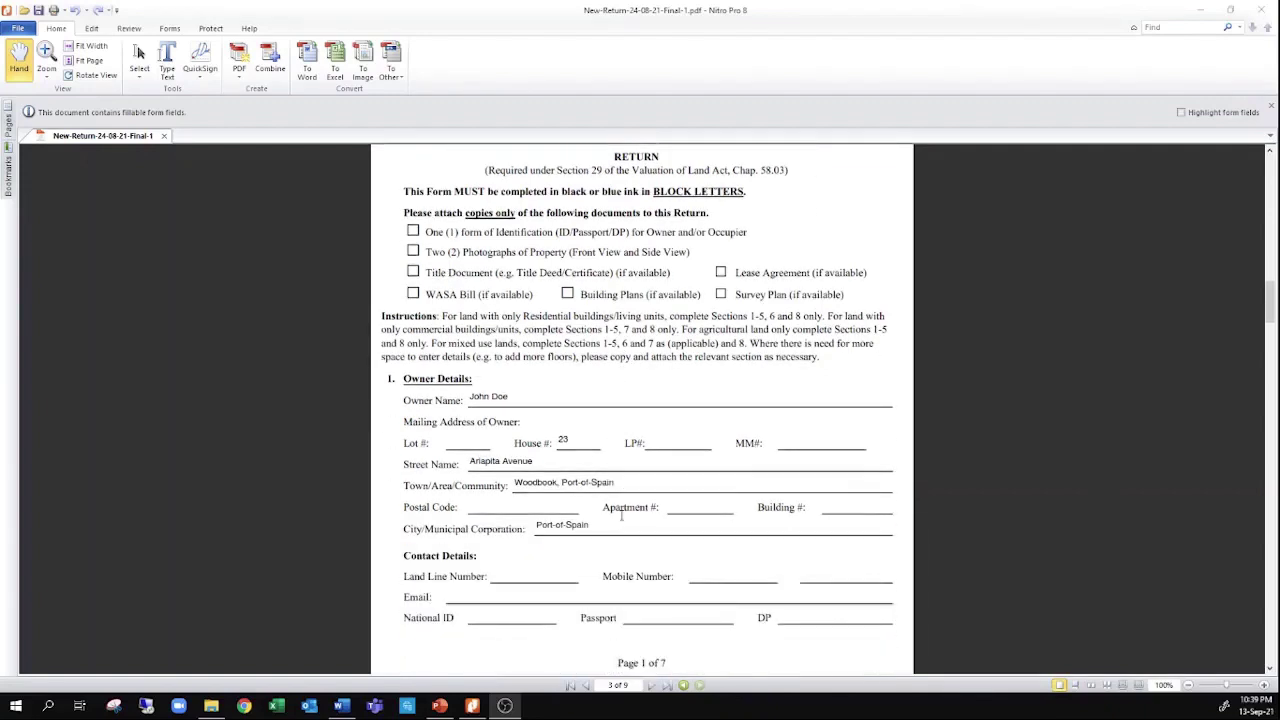
click(490, 398)
click(574, 440)
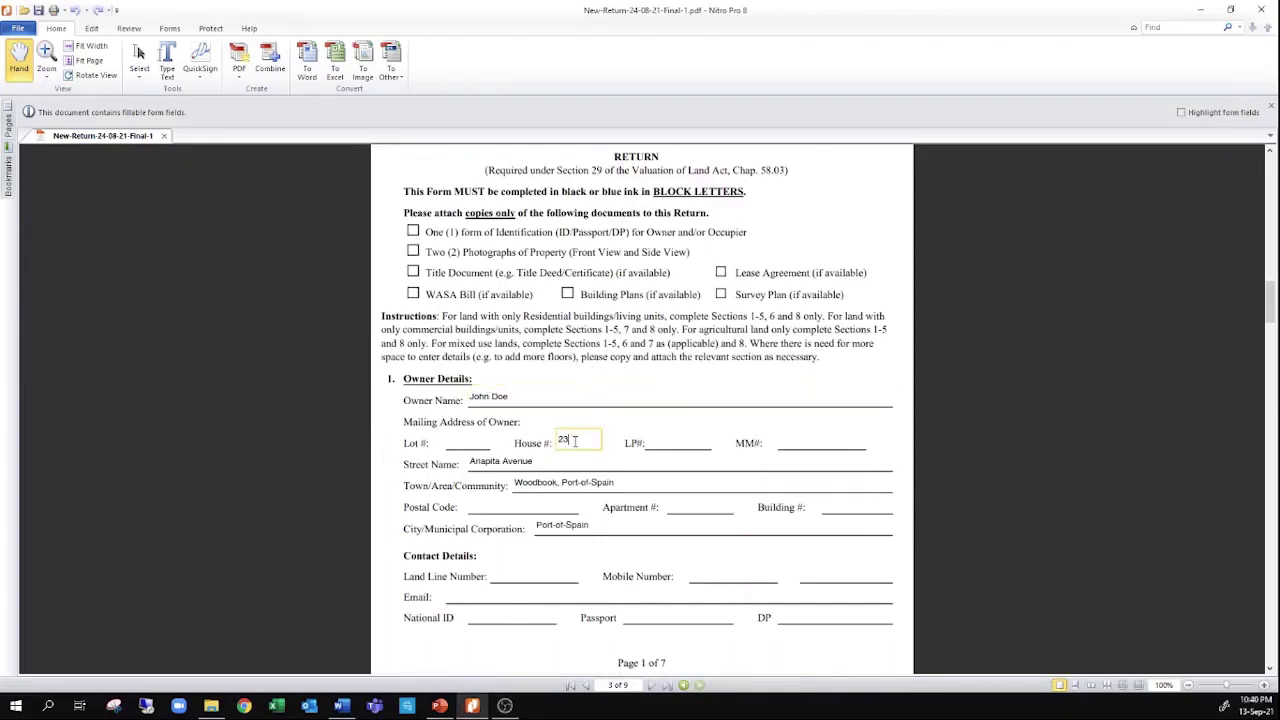
key(Tab)
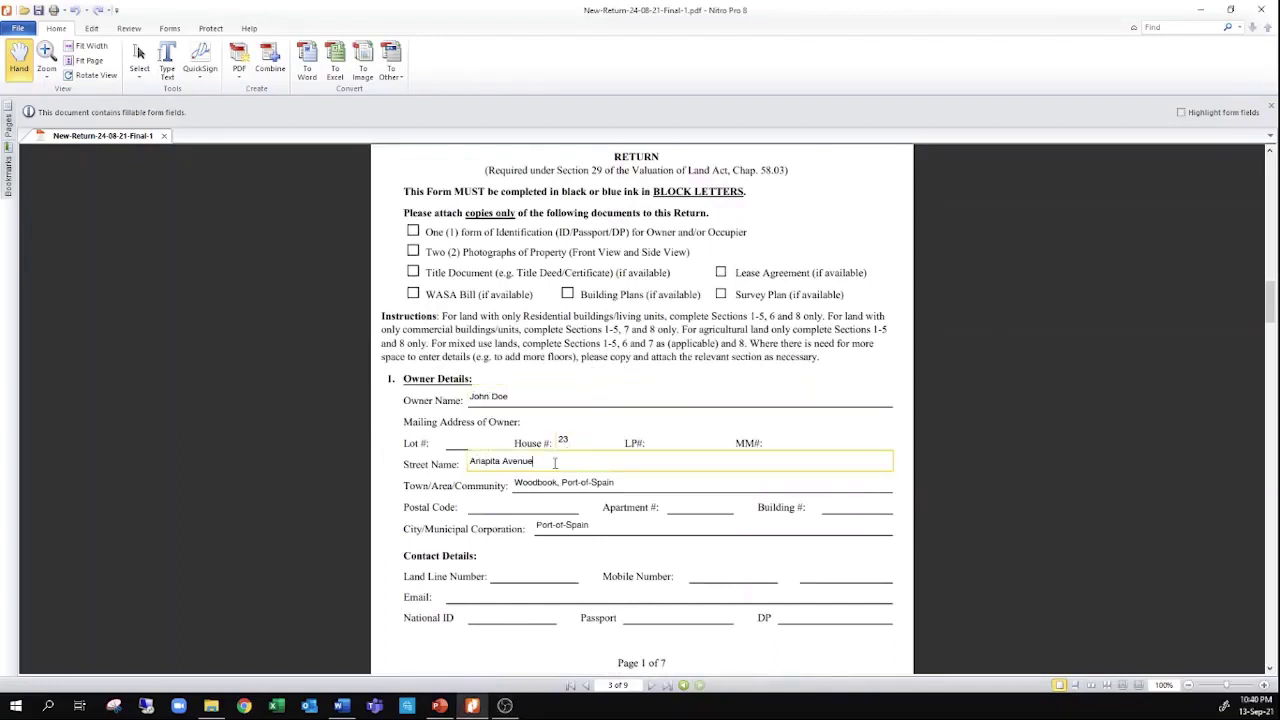
click(580, 438)
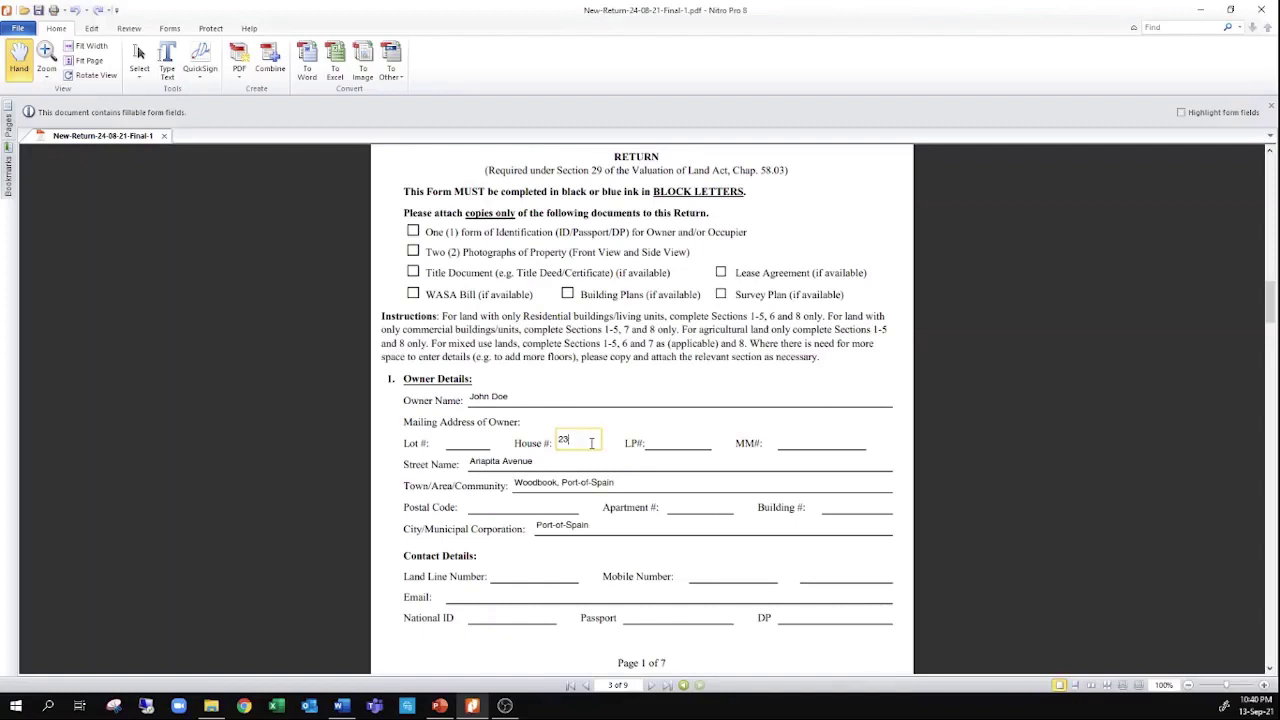
Skip the Land Line, Mobile, Email, National ID, Passport and DP fields to reach page 4
click(507, 572)
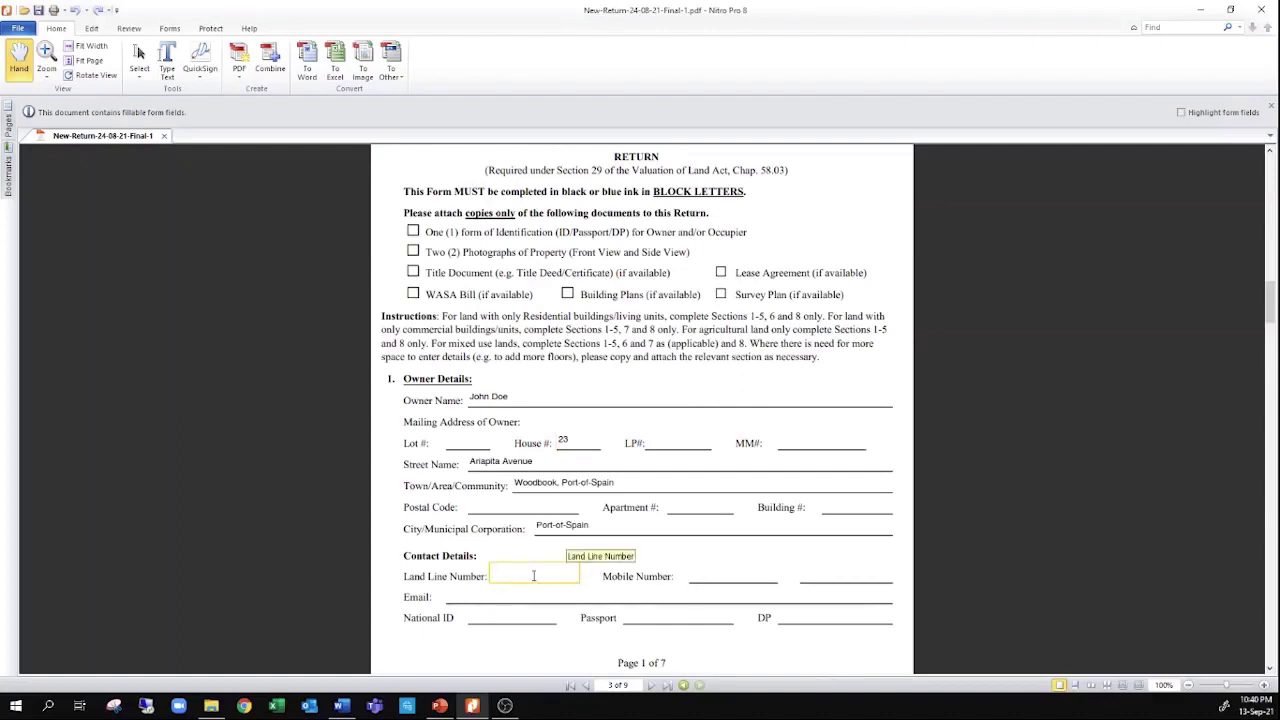
click(700, 575)
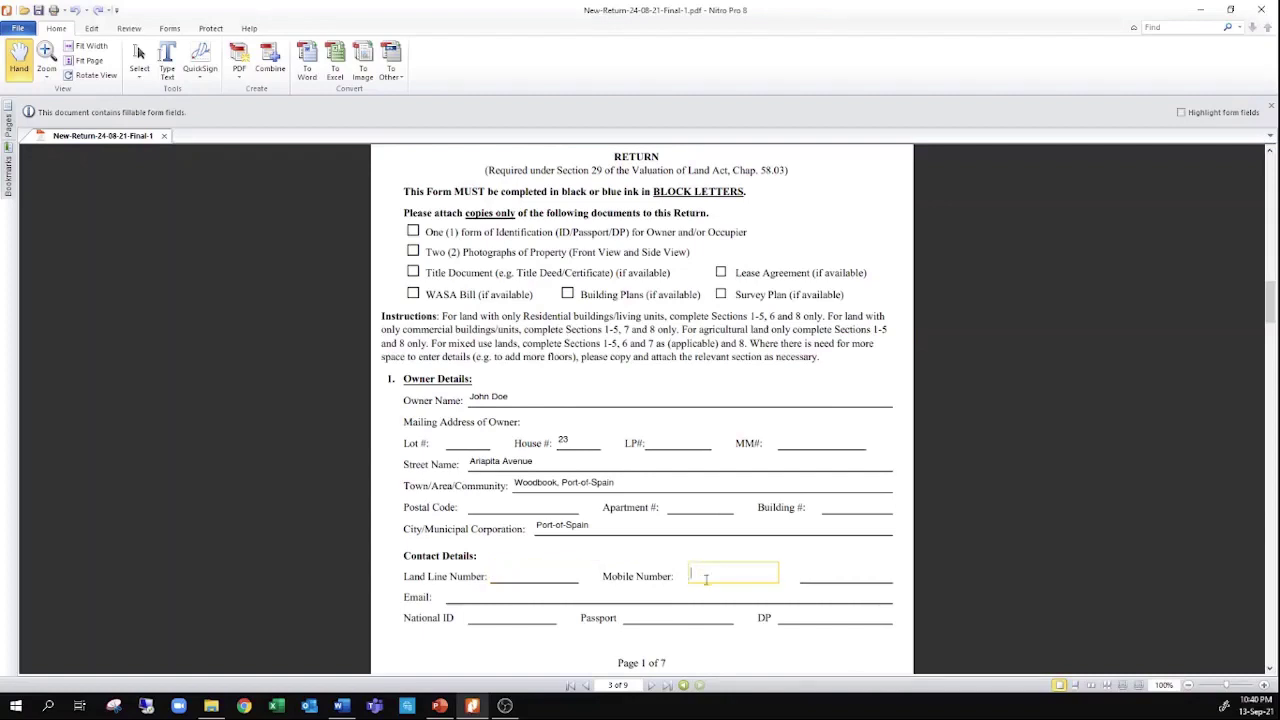
click(818, 576)
click(466, 598)
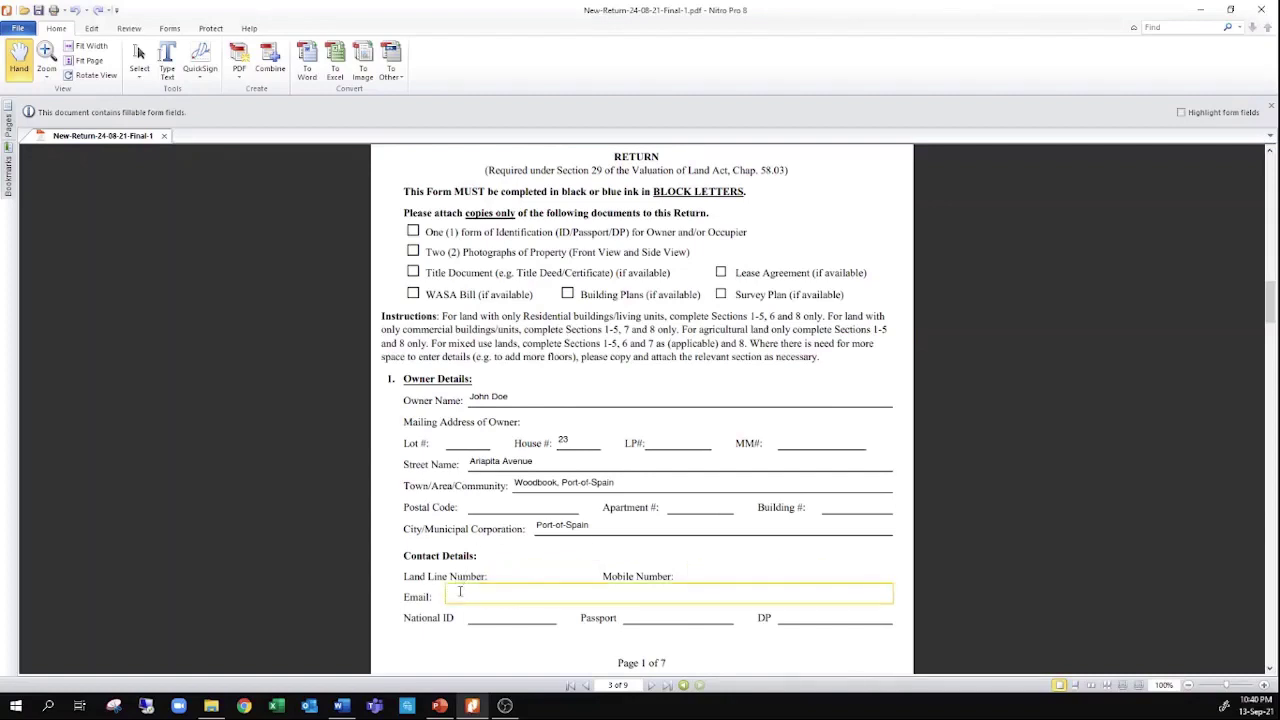
click(488, 615)
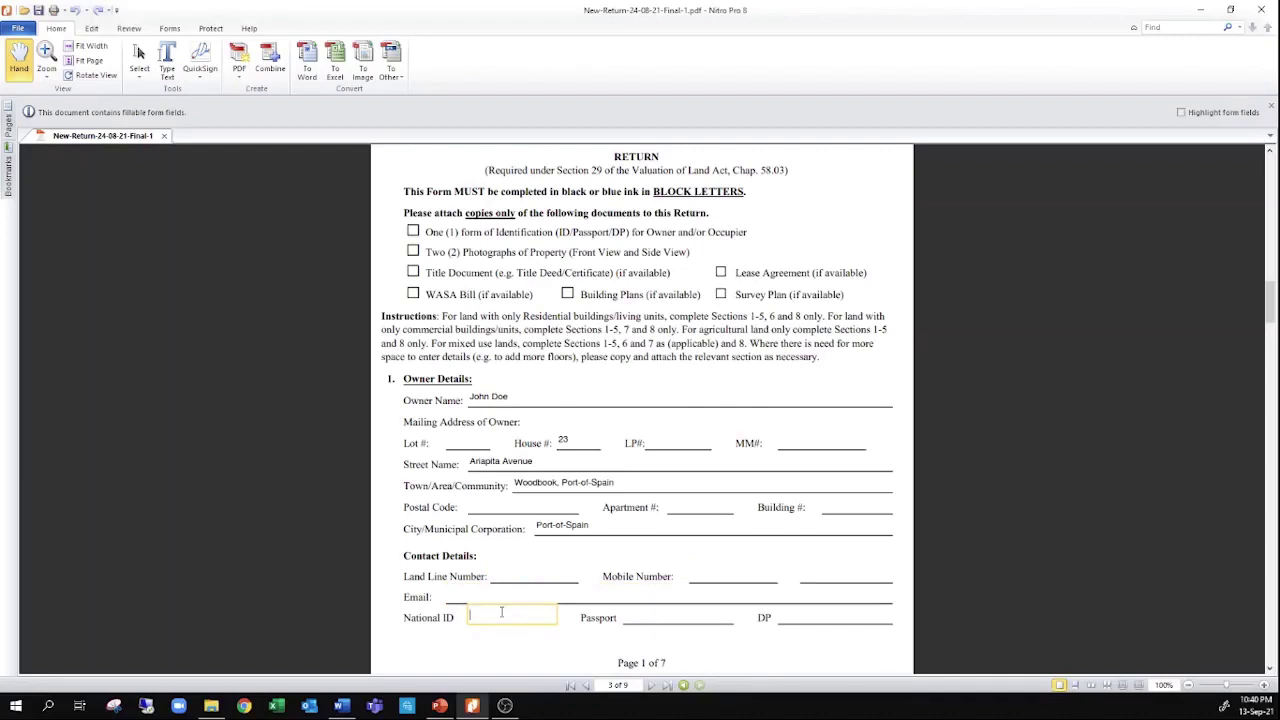
click(658, 615)
click(795, 615)
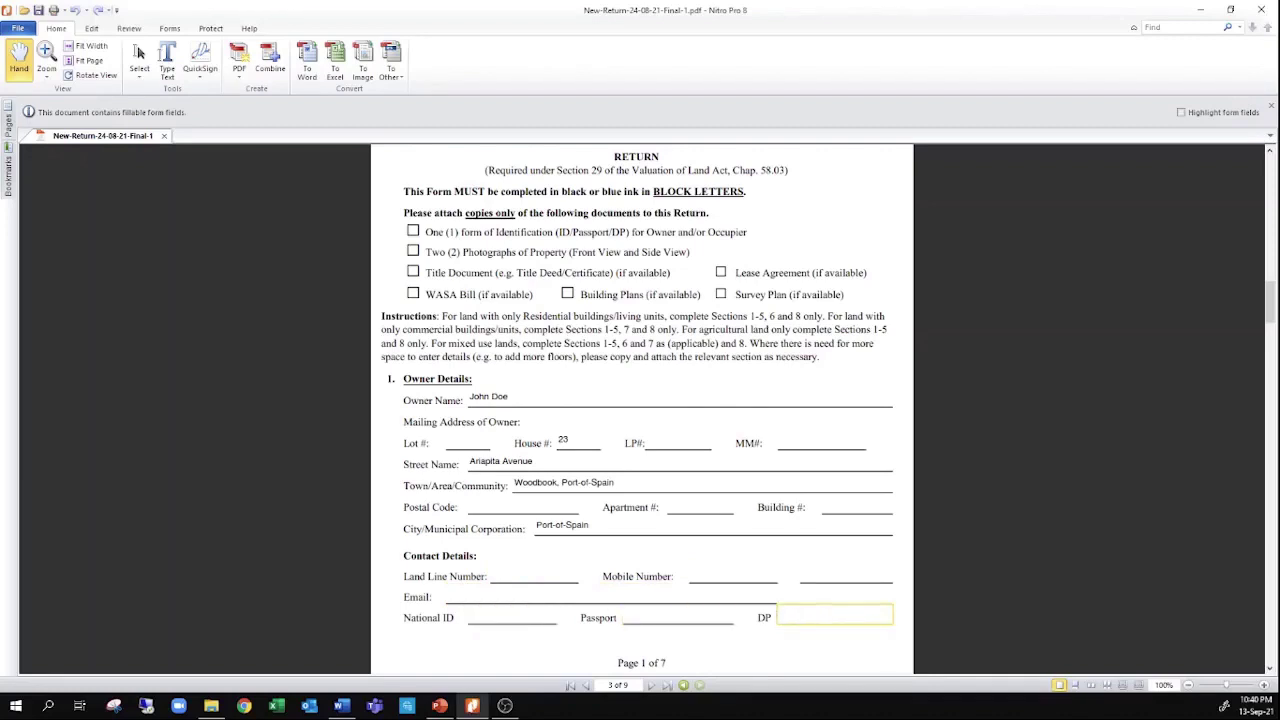
key(Tab)
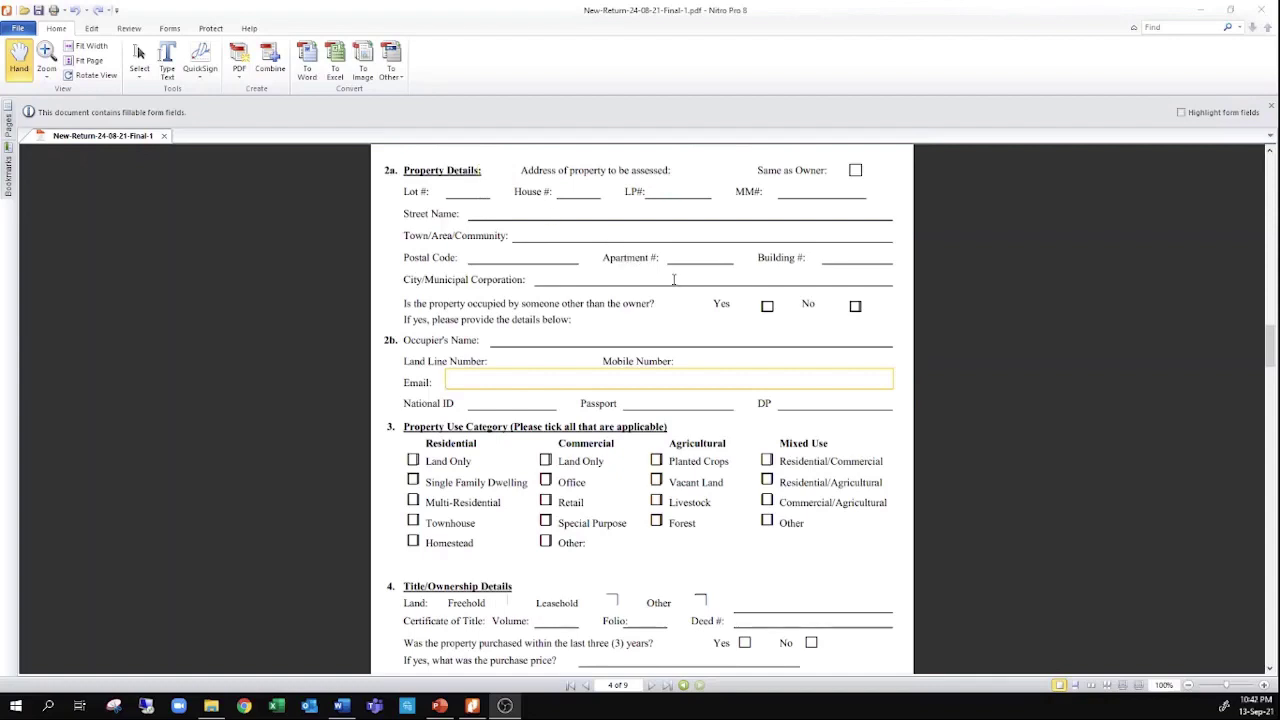
click(498, 341)
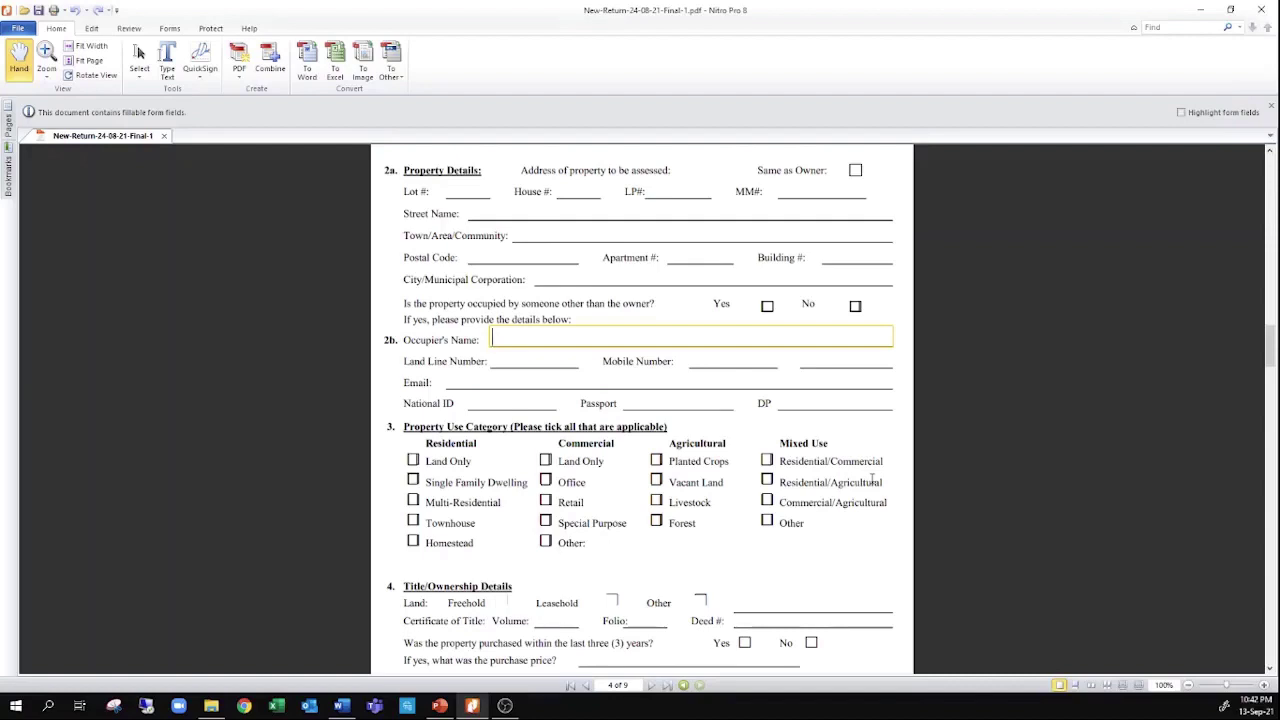
scroll(872, 481, down, 5)
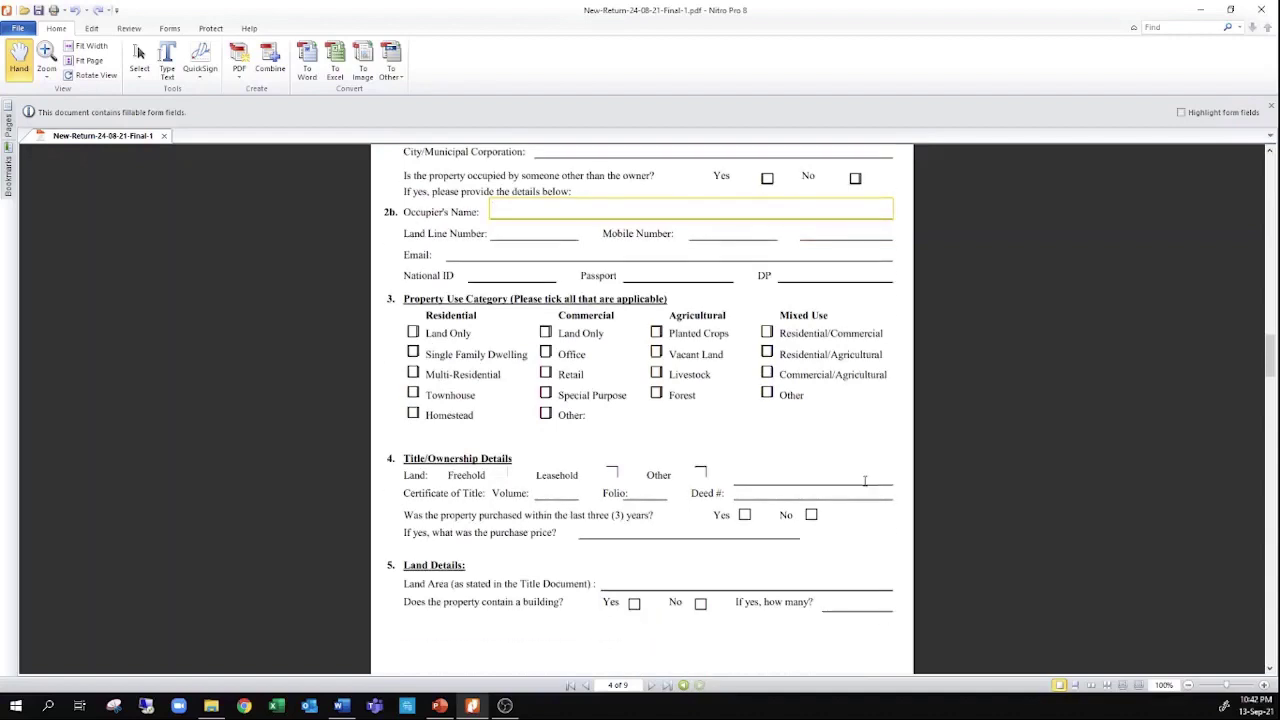
scroll(600, 452, down, 1)
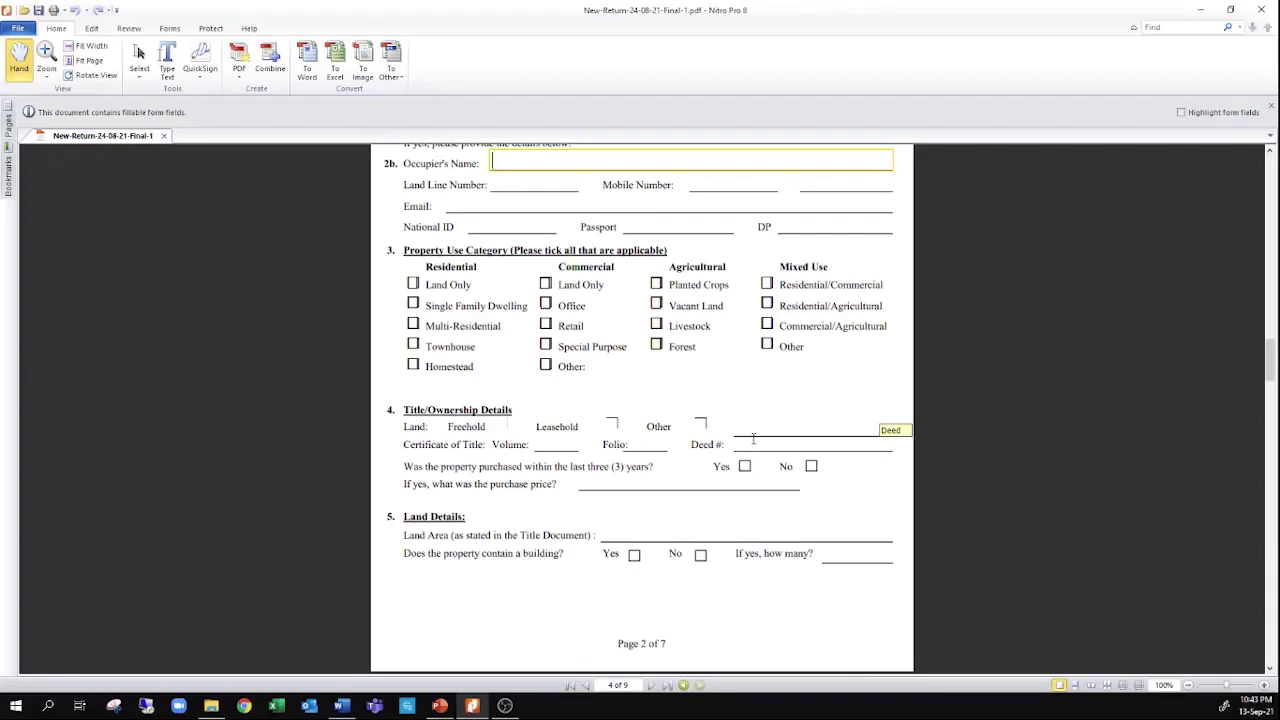
click(755, 440)
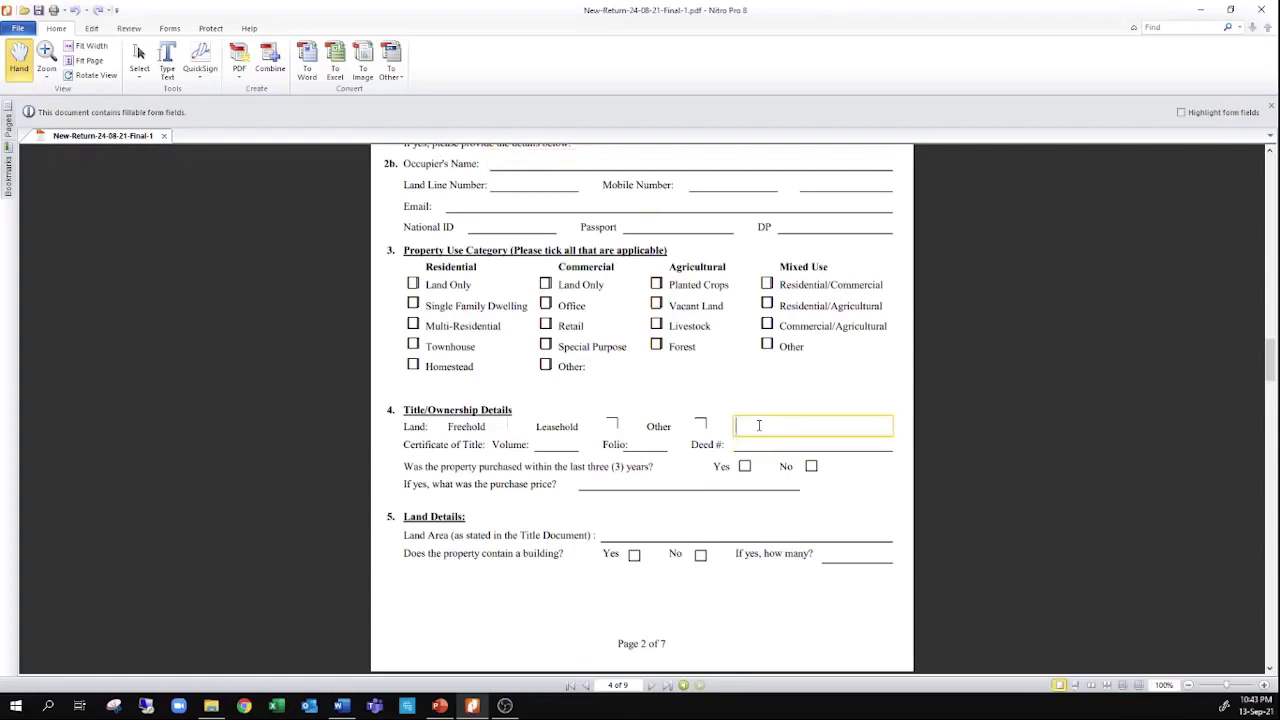
scroll(743, 435, down, 5)
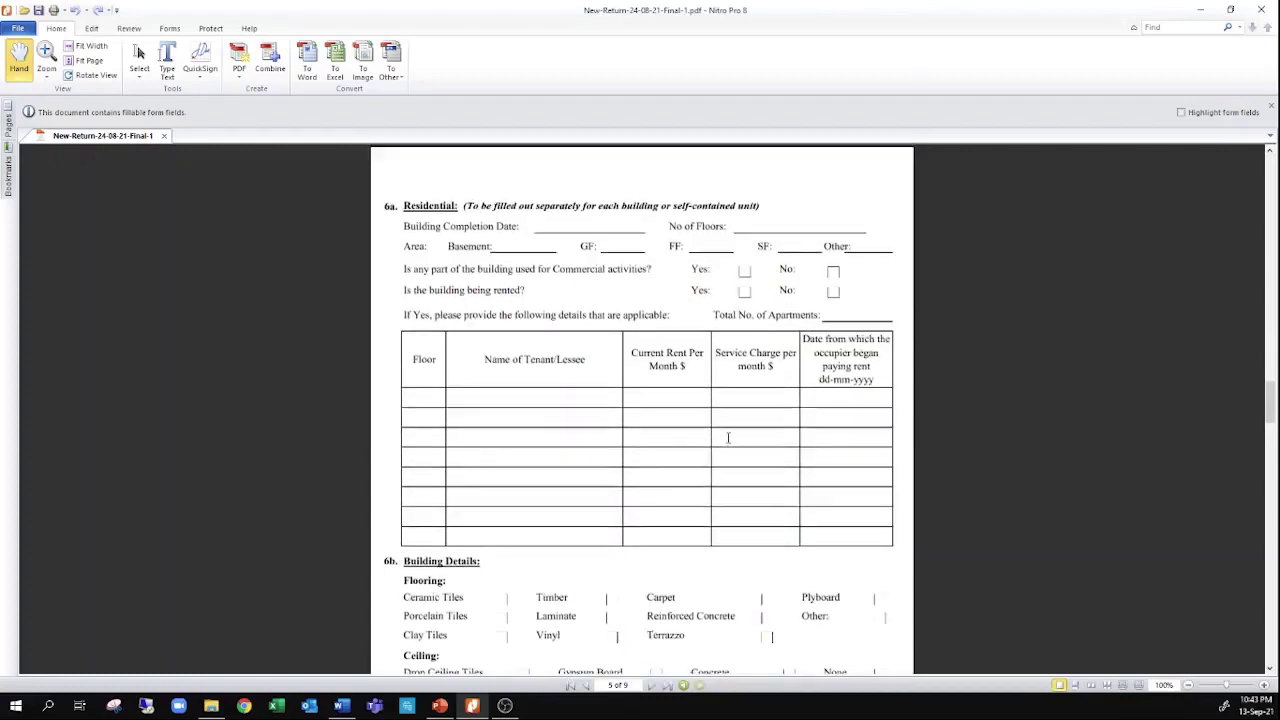
scroll(743, 435, up, 5)
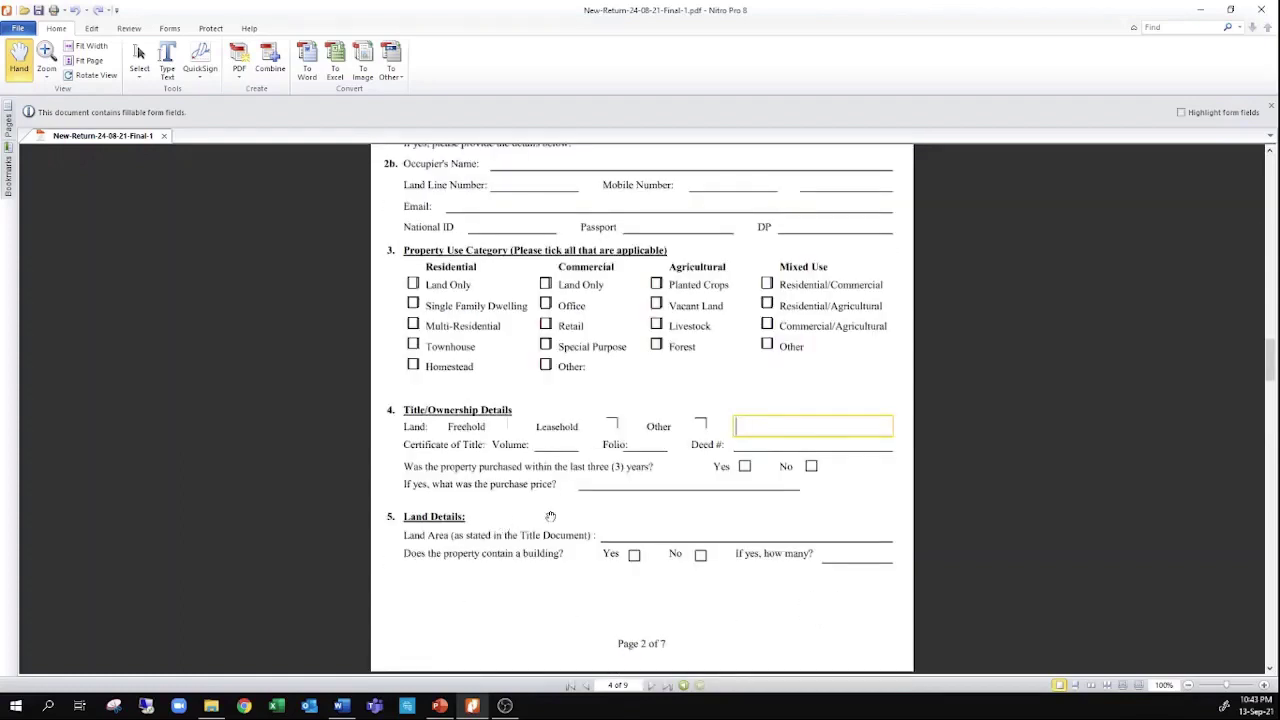
click(620, 531)
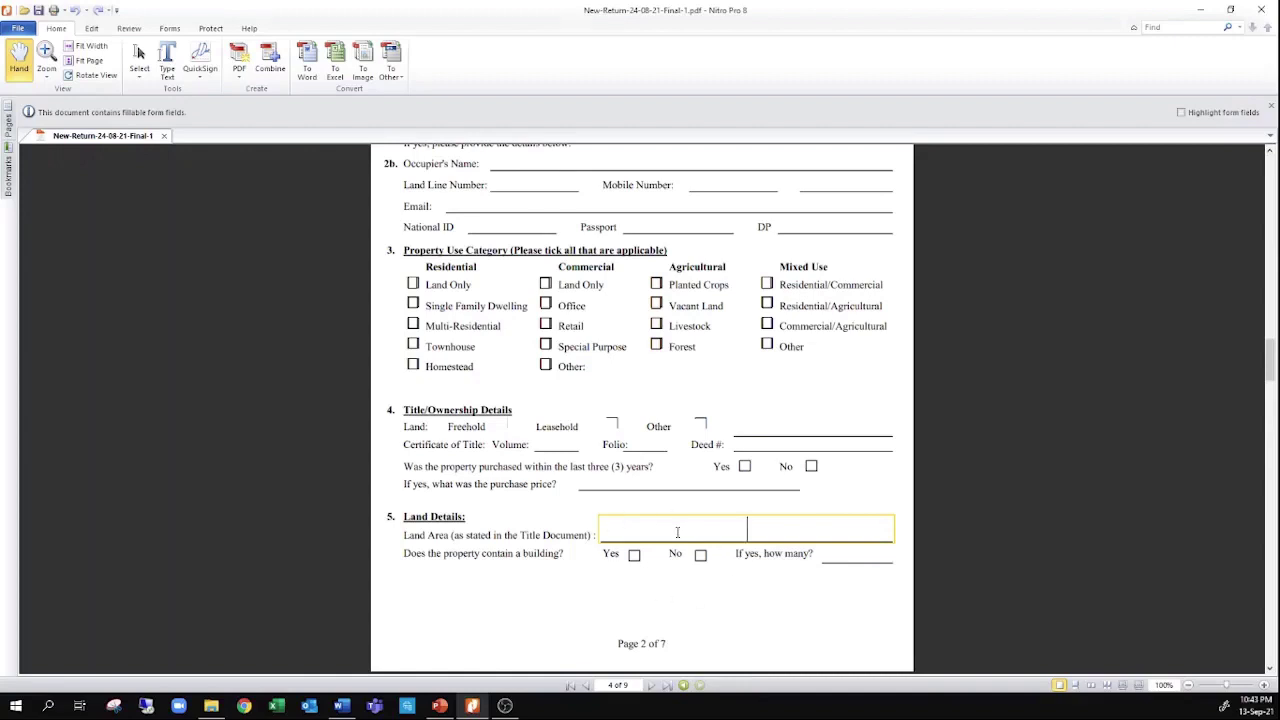
text(465)
text(sqm)
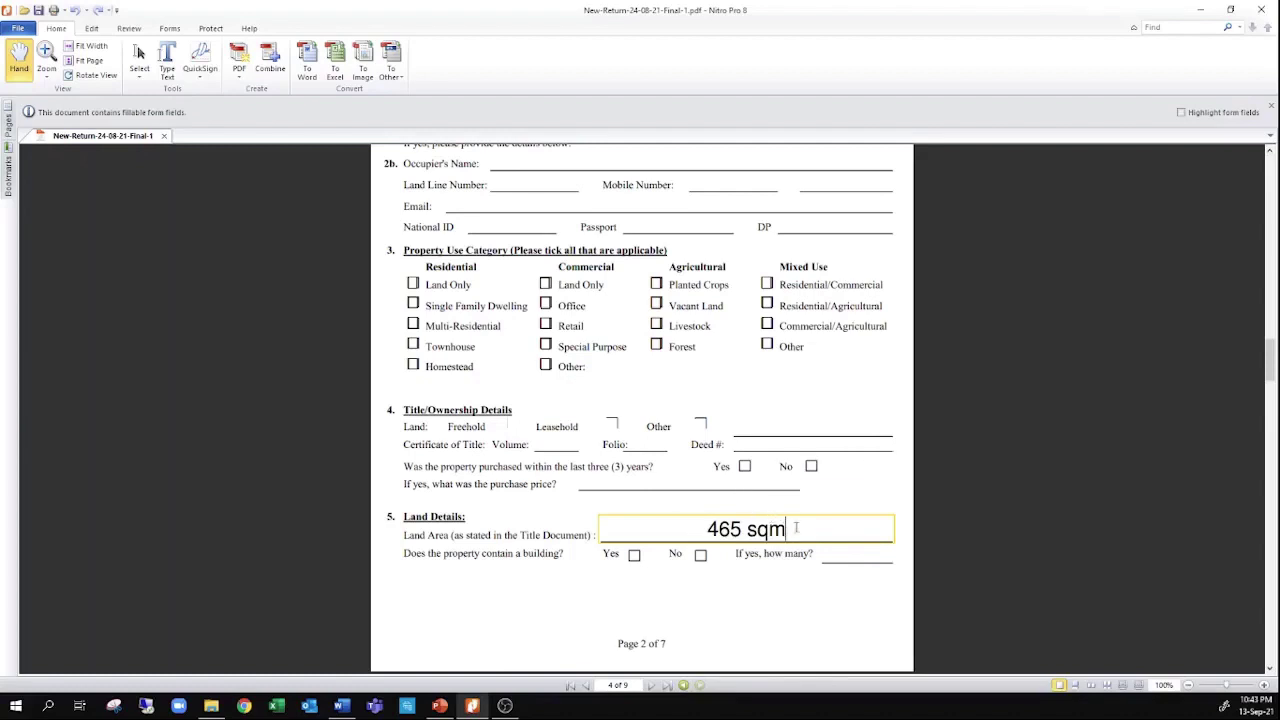
drag(788, 528, 698, 523)
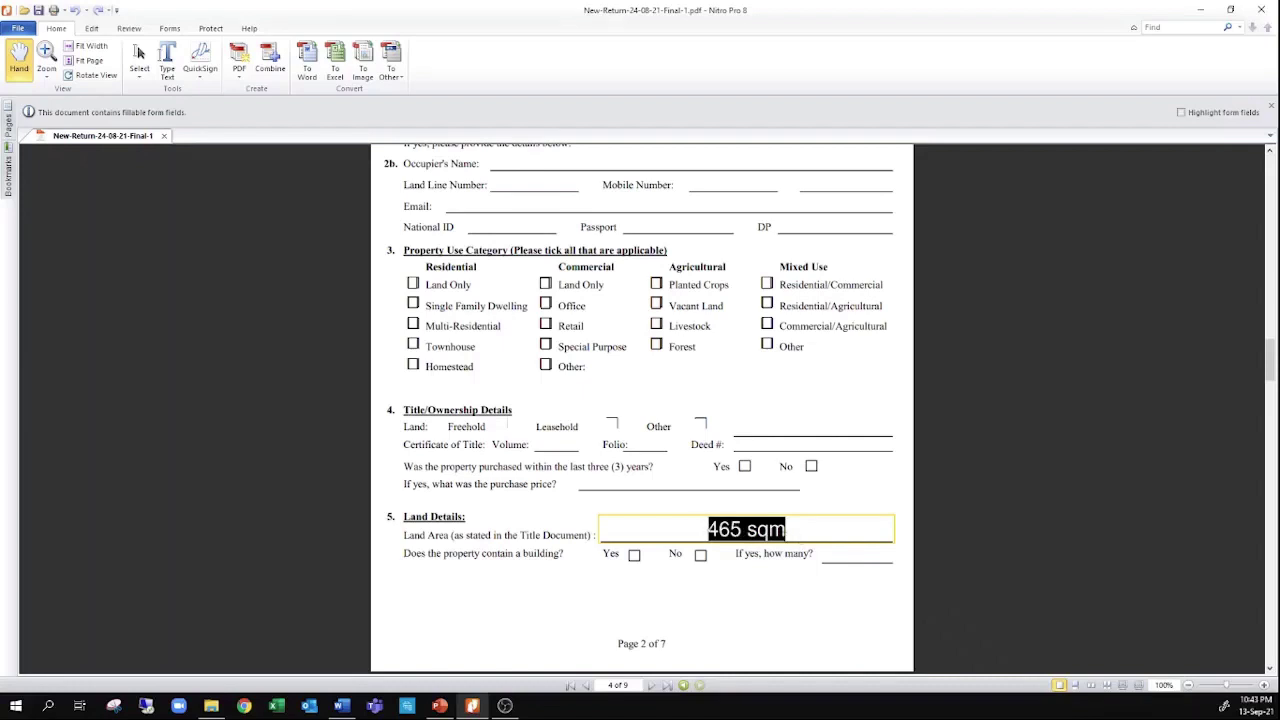
key(BackSpace)
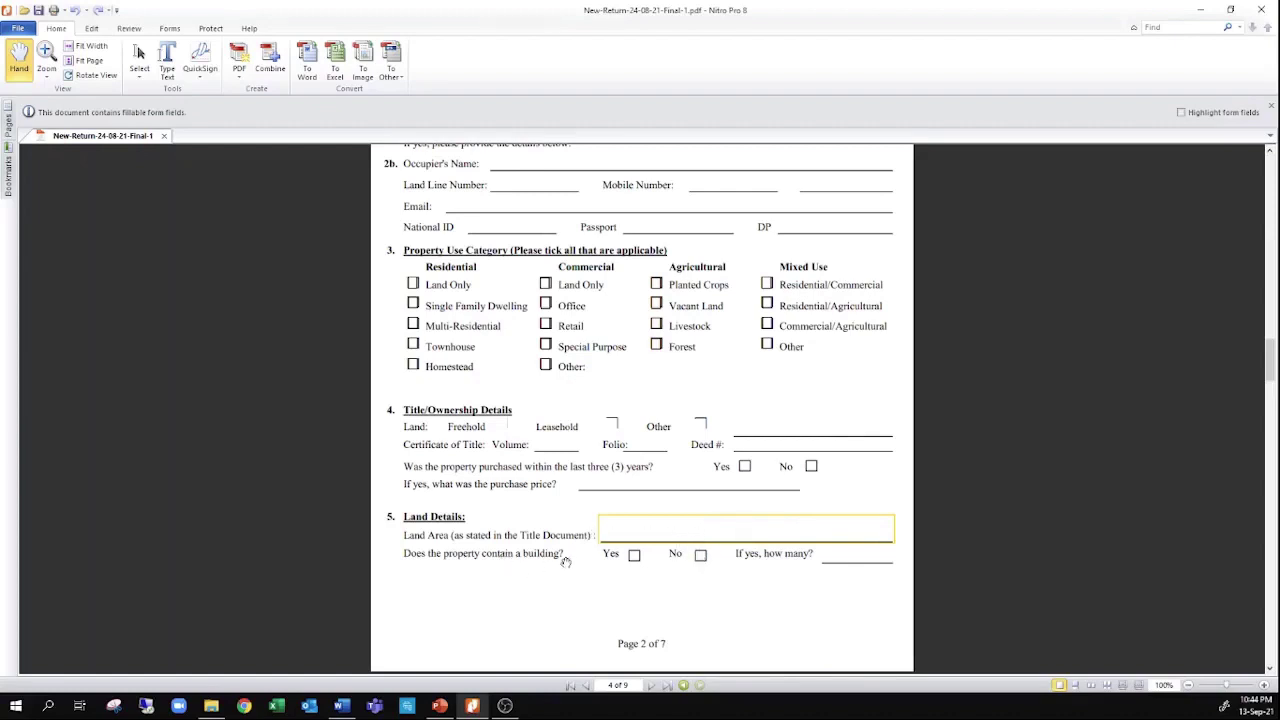
Switch the 'Does the property contain a building?' answer from No to Yes
click(699, 562)
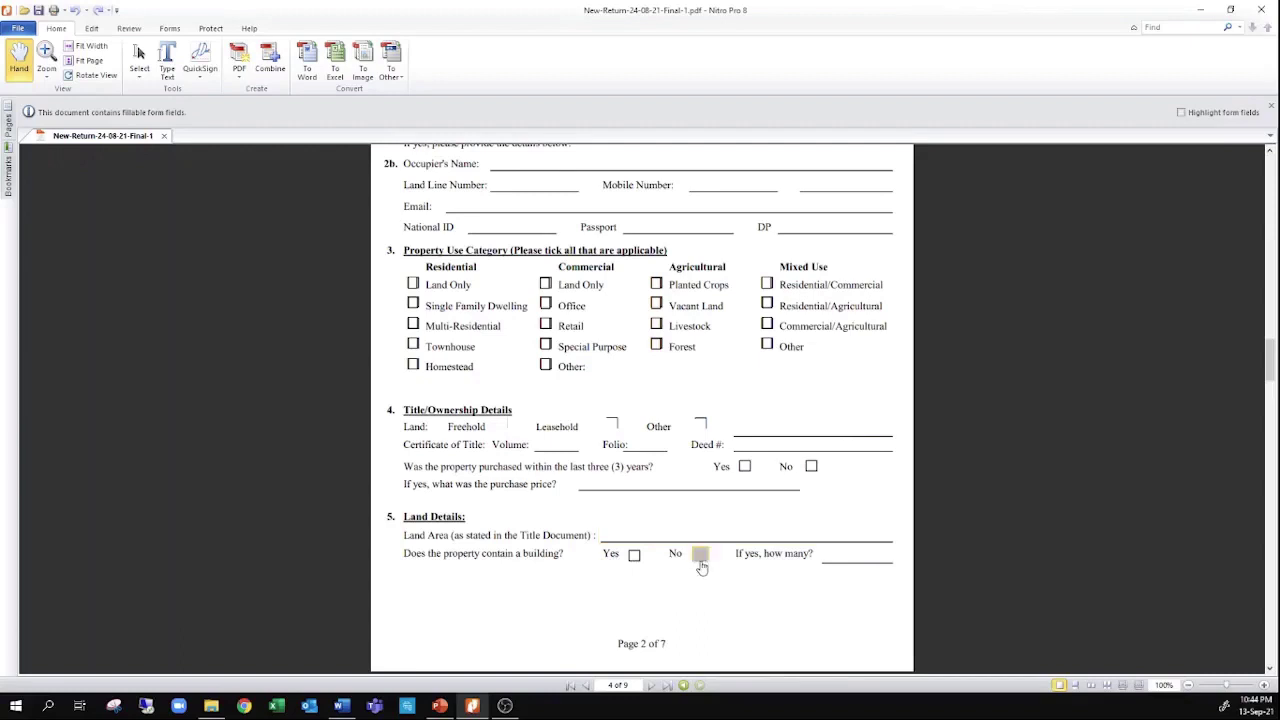
click(637, 561)
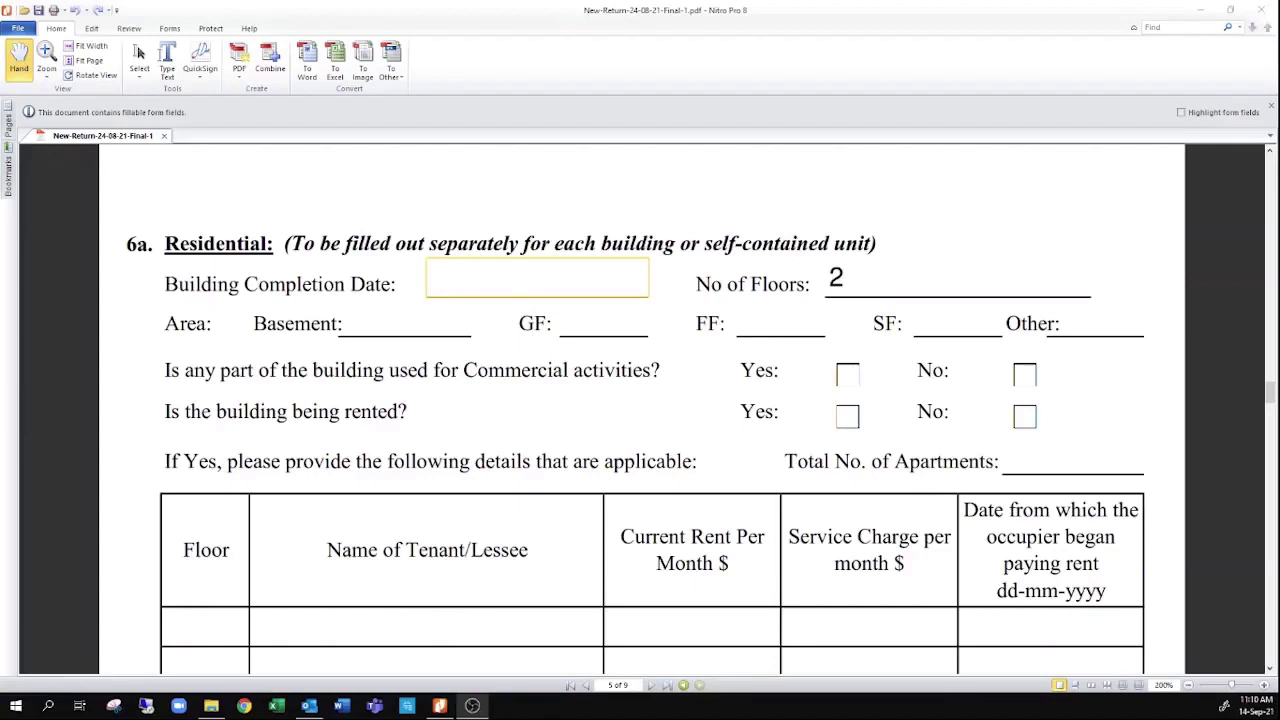
Type 2014 in Building Completion Date, then delete it so the field stays empty
click(853, 250)
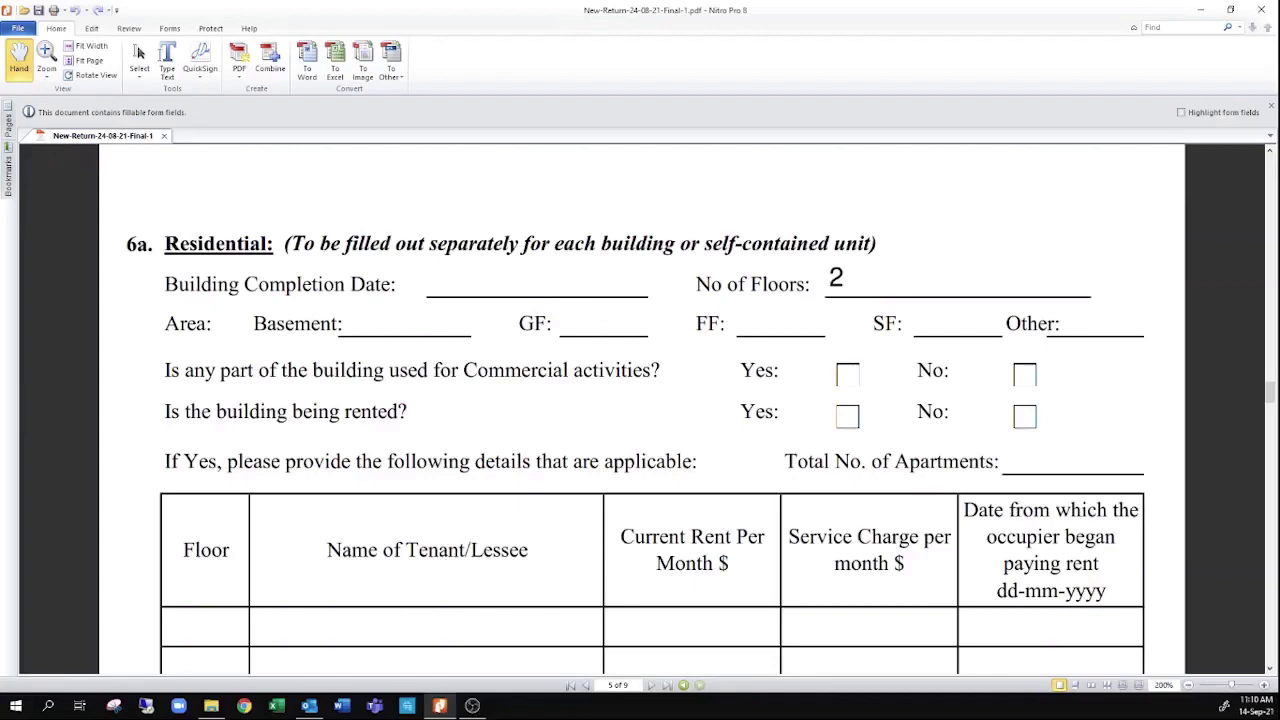
drag(188, 258, 283, 372)
click(283, 372)
click(481, 291)
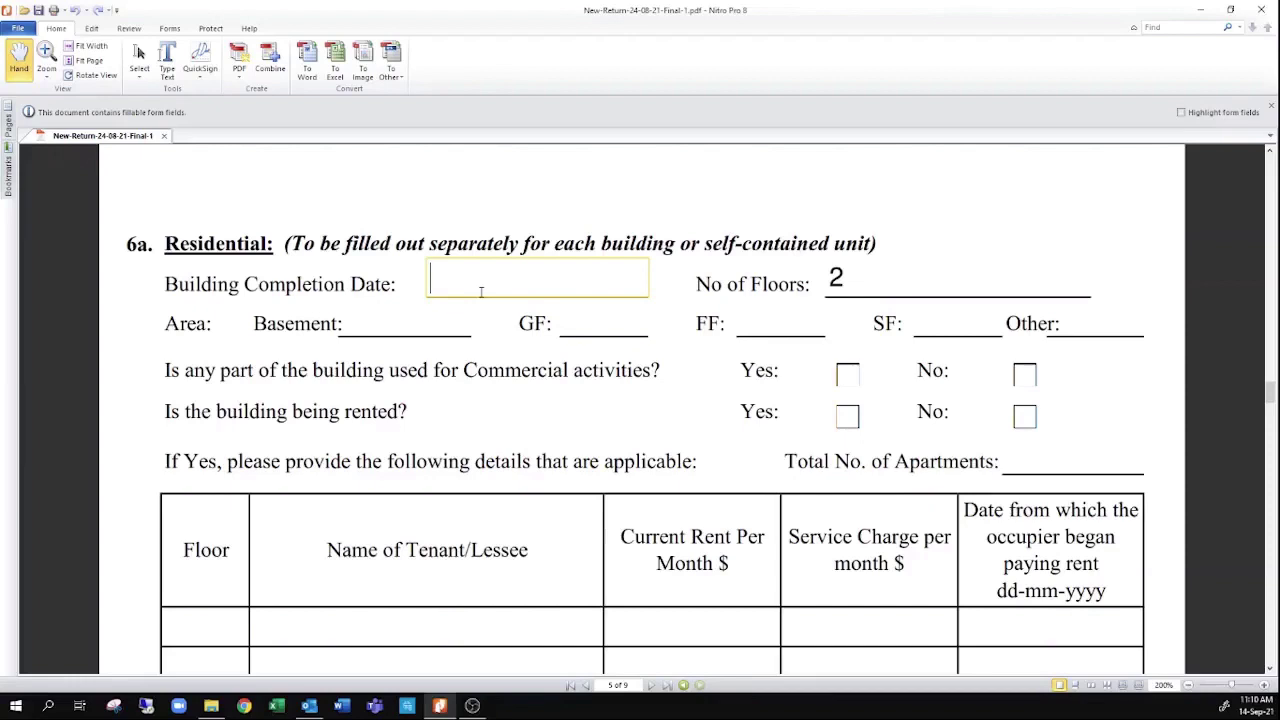
text(2014)
drag(515, 280, 424, 262)
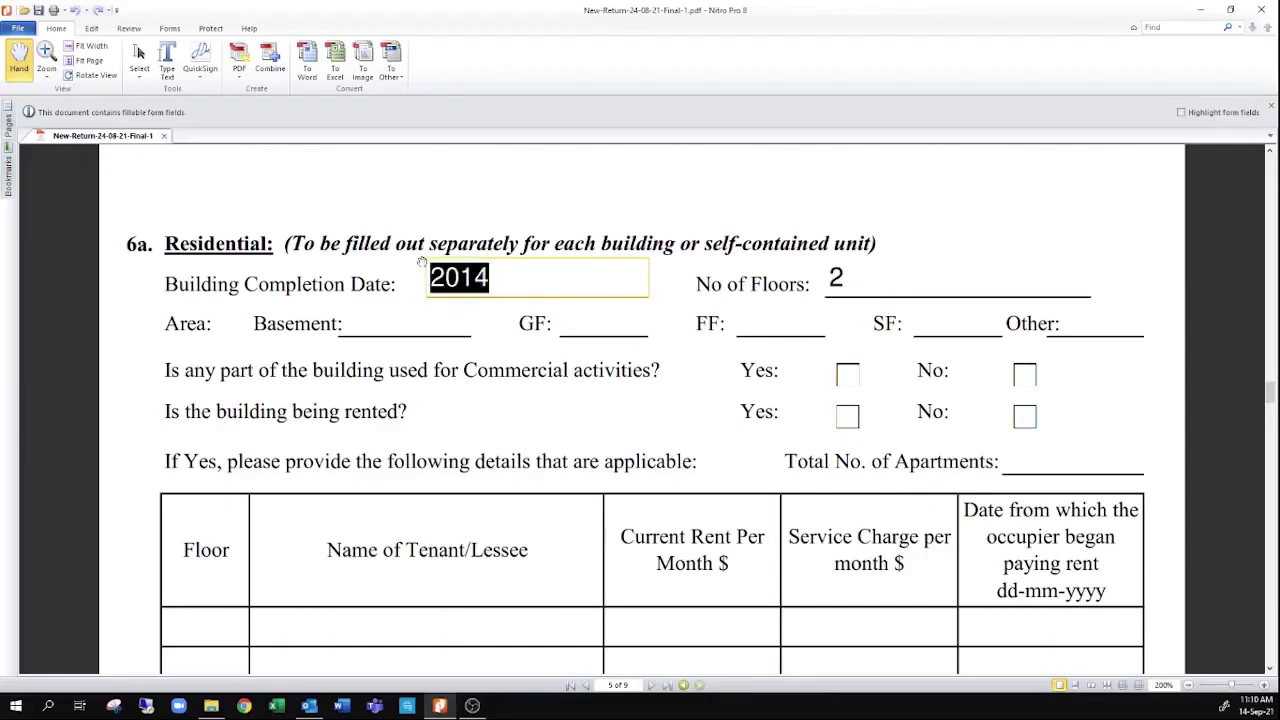
key(BackSpace)
click(852, 284)
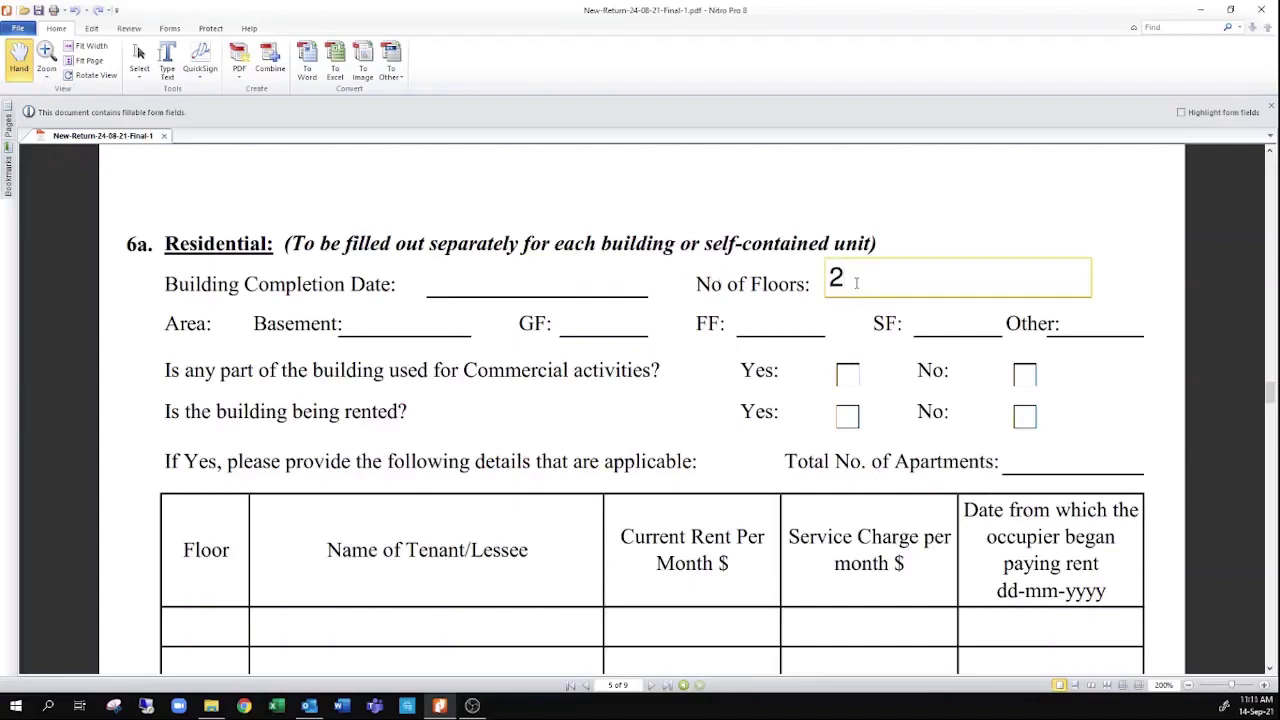
double_click(846, 285)
click(845, 287)
click(391, 331)
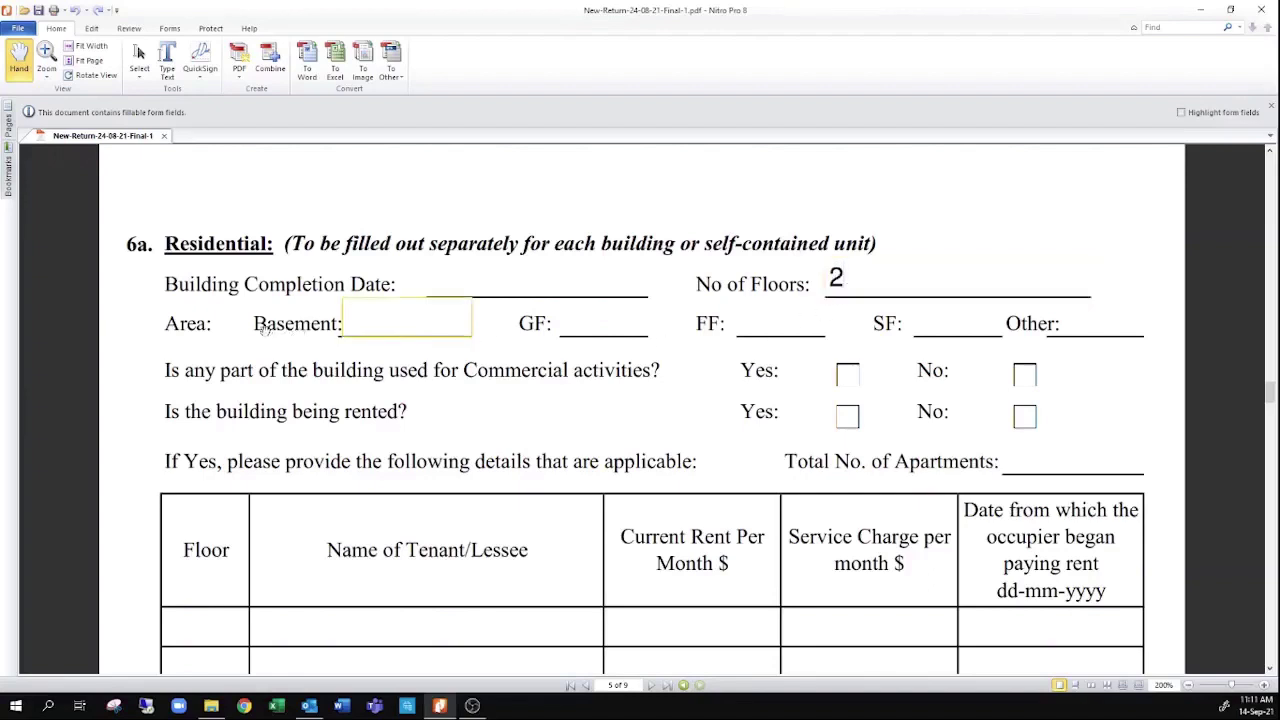
click(825, 330)
click(939, 322)
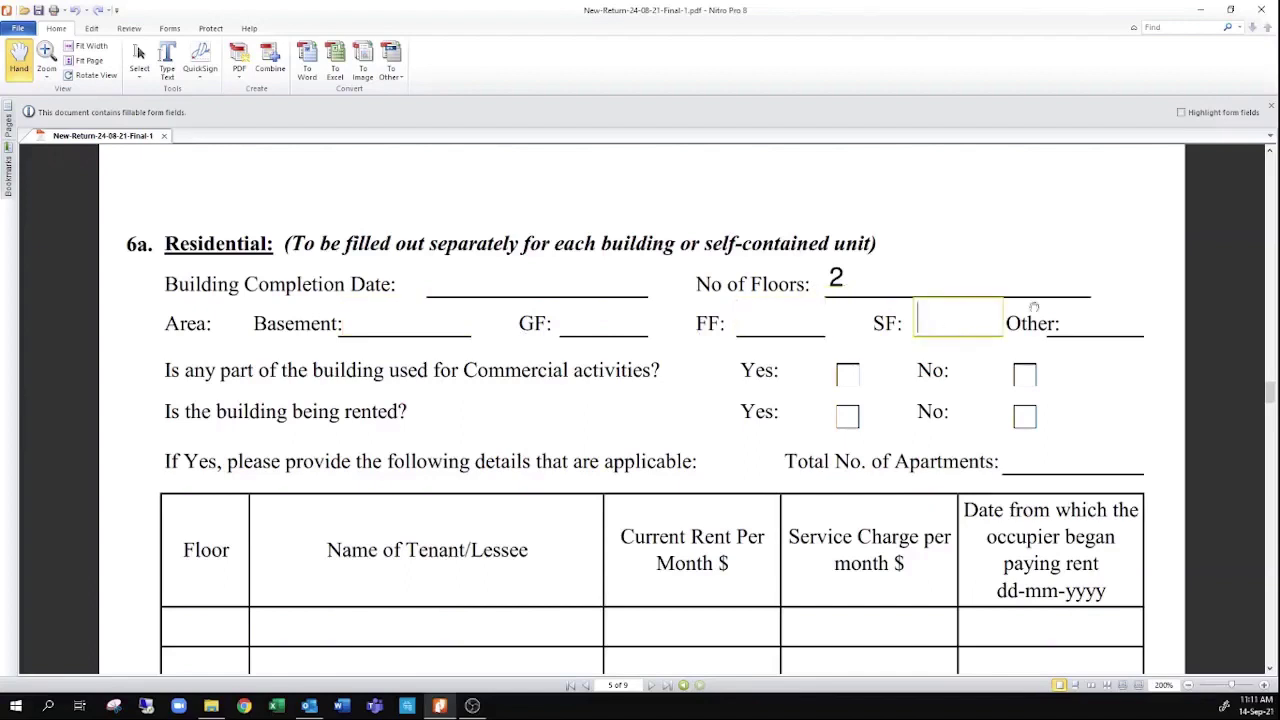
click(1088, 318)
click(436, 328)
click(582, 330)
click(770, 325)
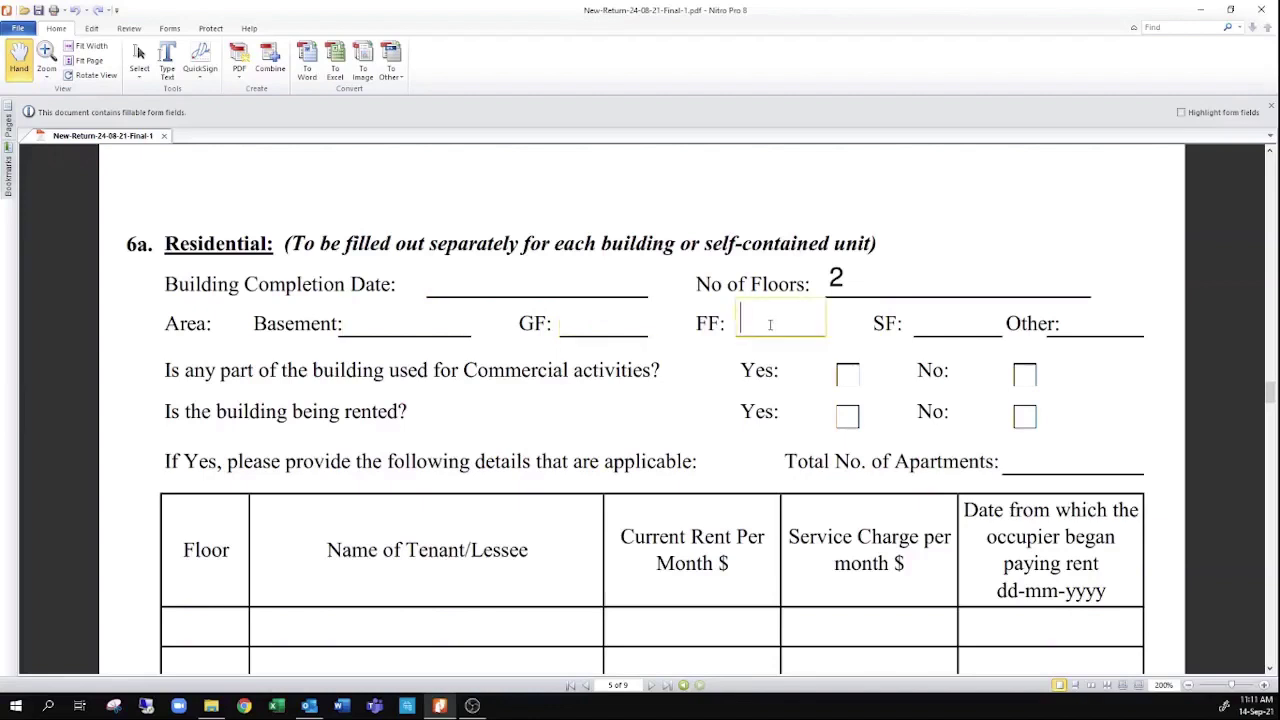
click(360, 322)
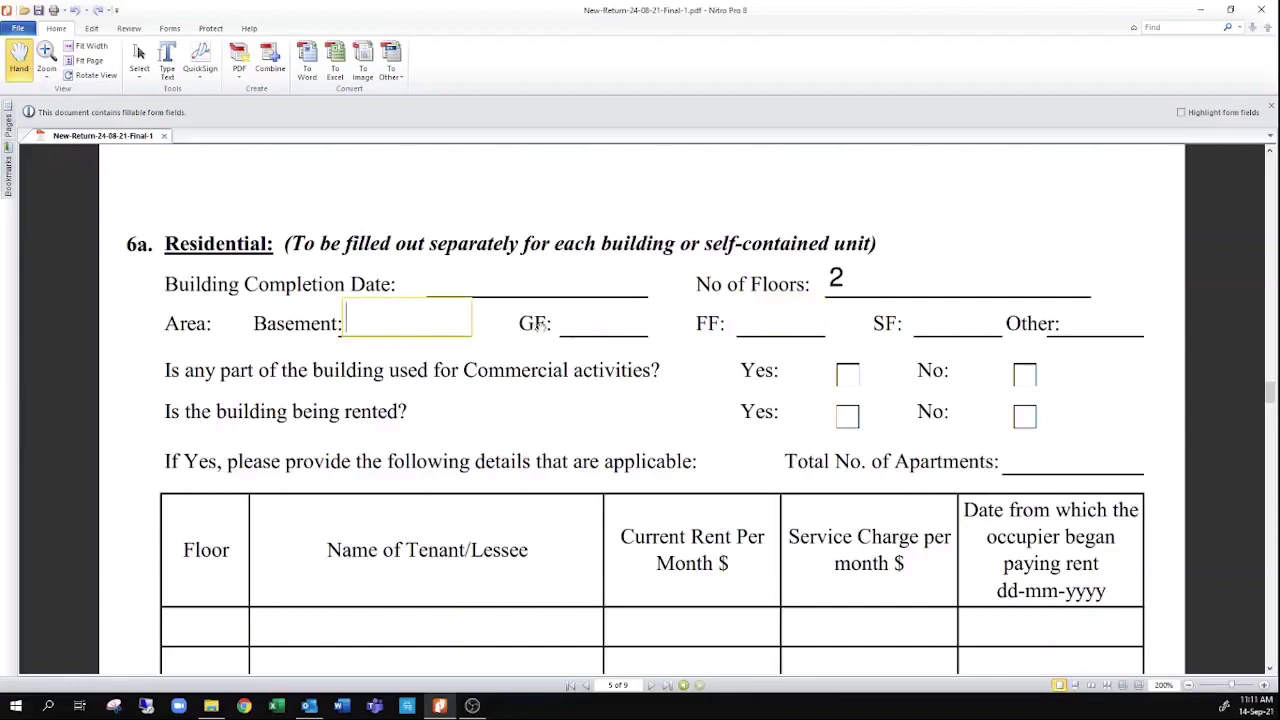
click(584, 328)
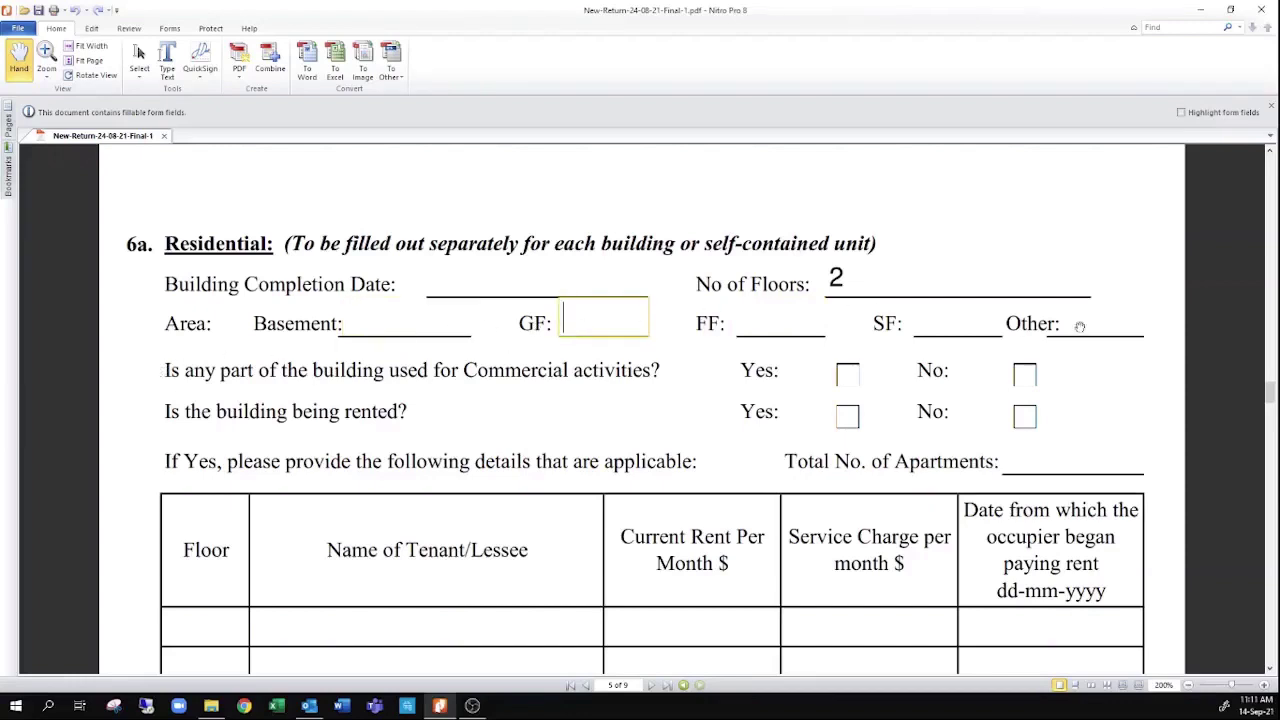
click(382, 322)
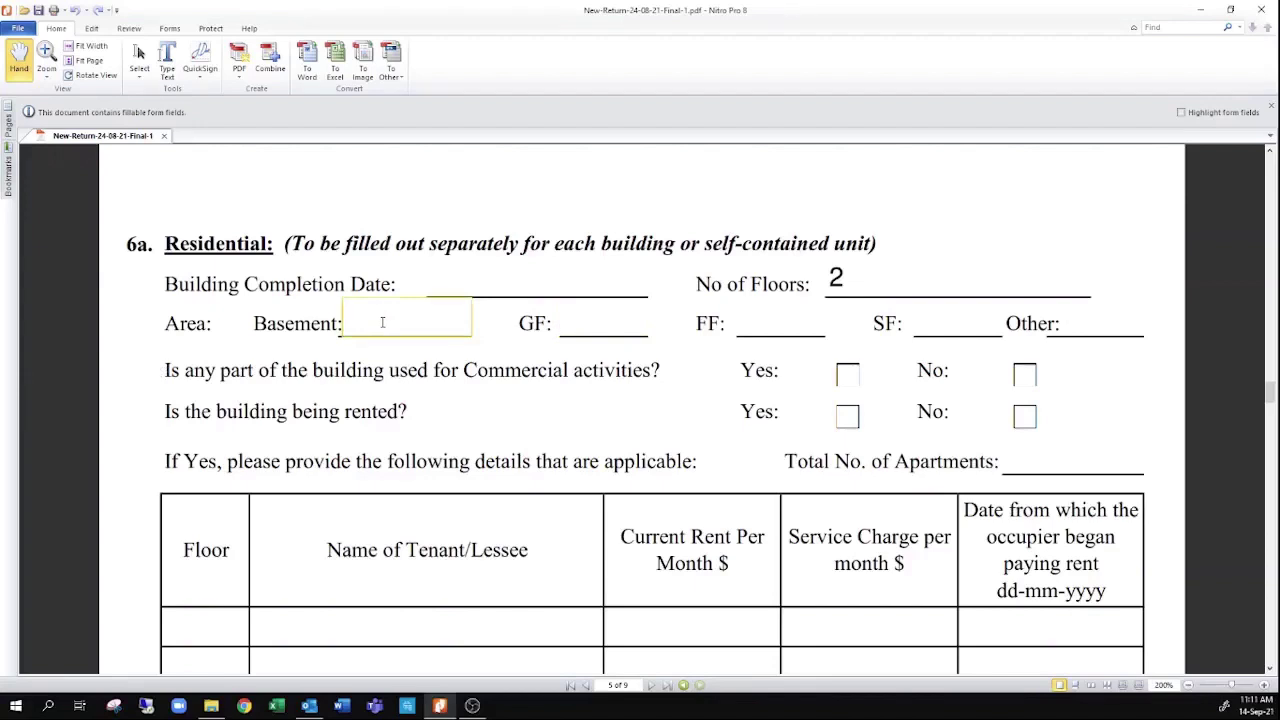
click(274, 328)
click(354, 327)
click(584, 331)
click(777, 325)
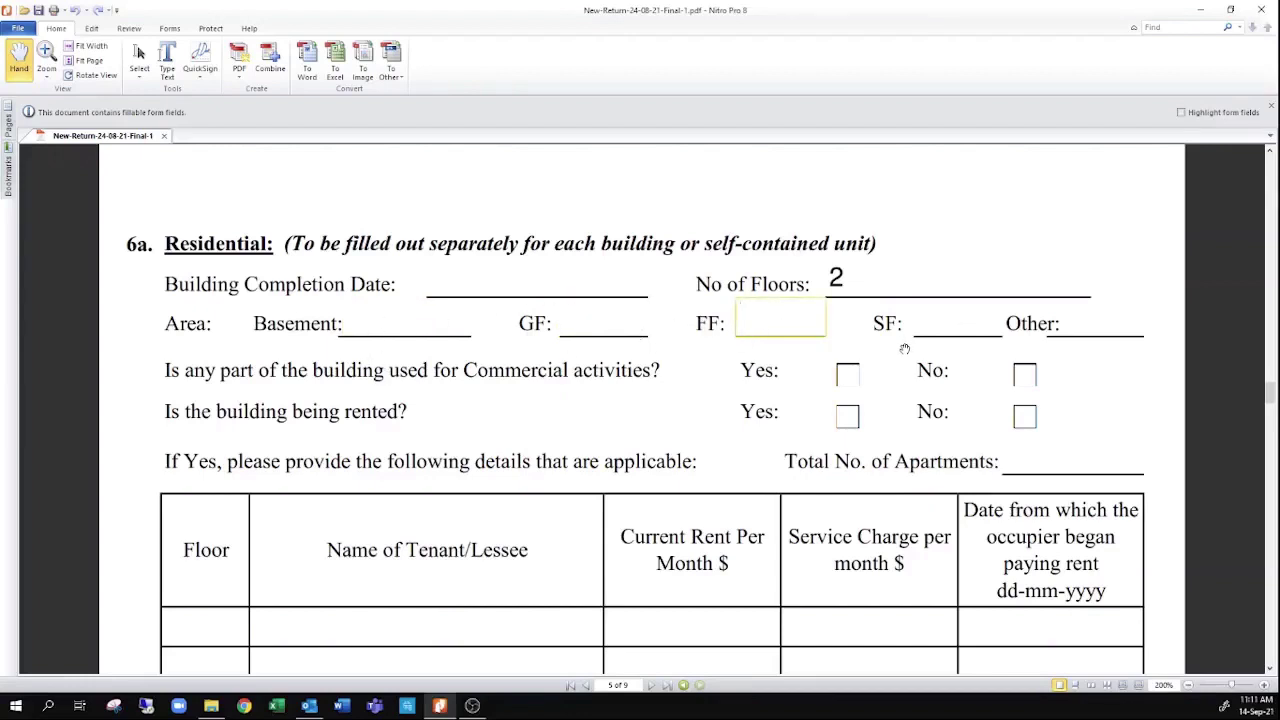
scroll(905, 350, down, 2)
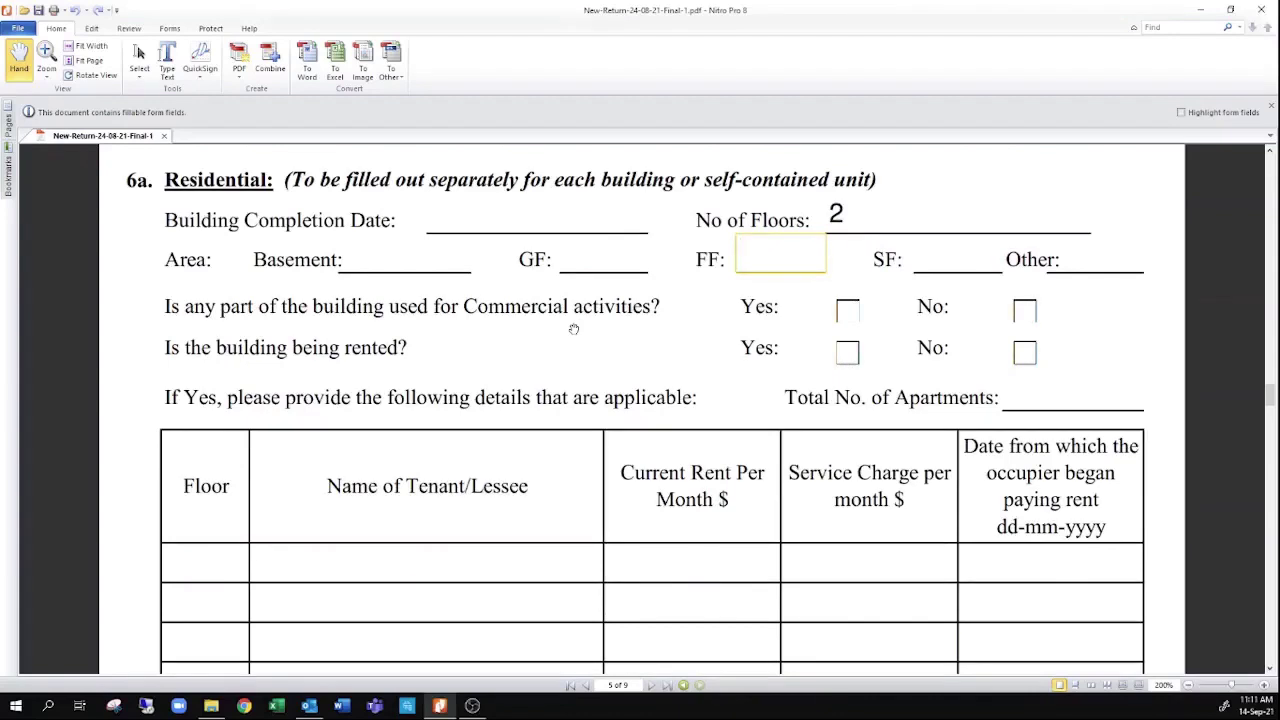
Answer No to commercial use and enter 2 as the Total No. of Apartments
click(847, 319)
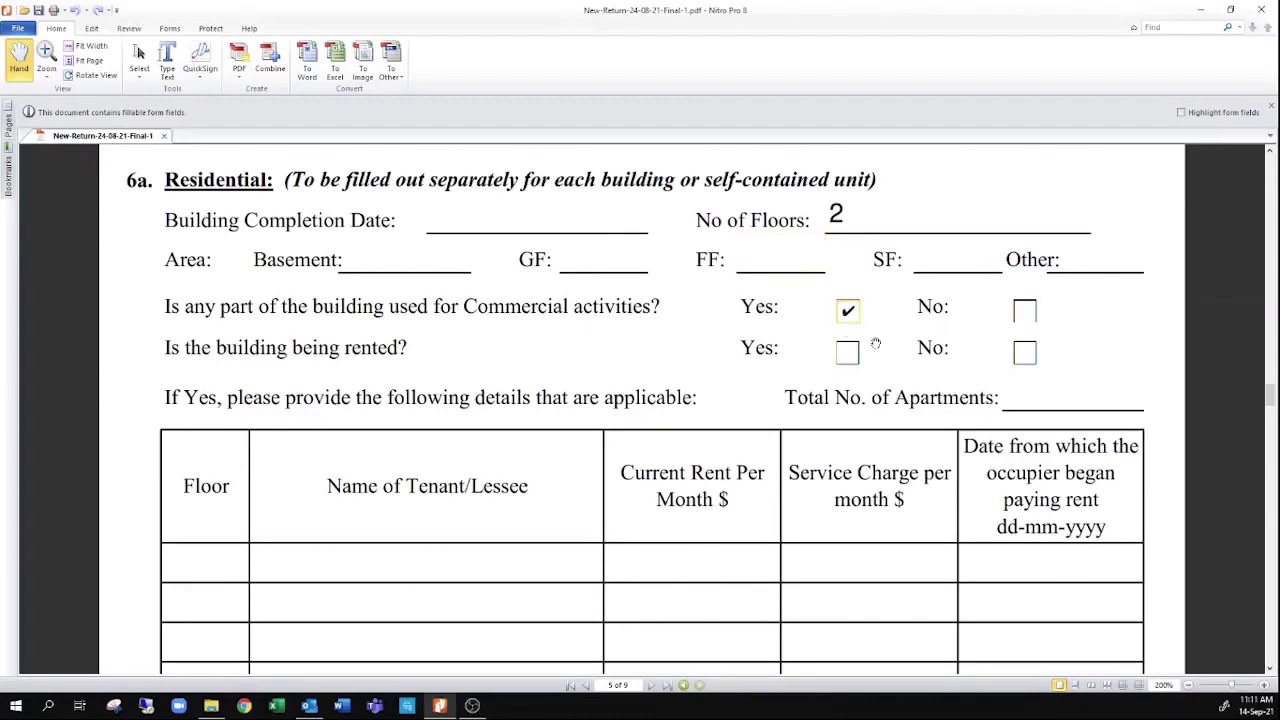
click(847, 318)
click(1026, 316)
click(1066, 402)
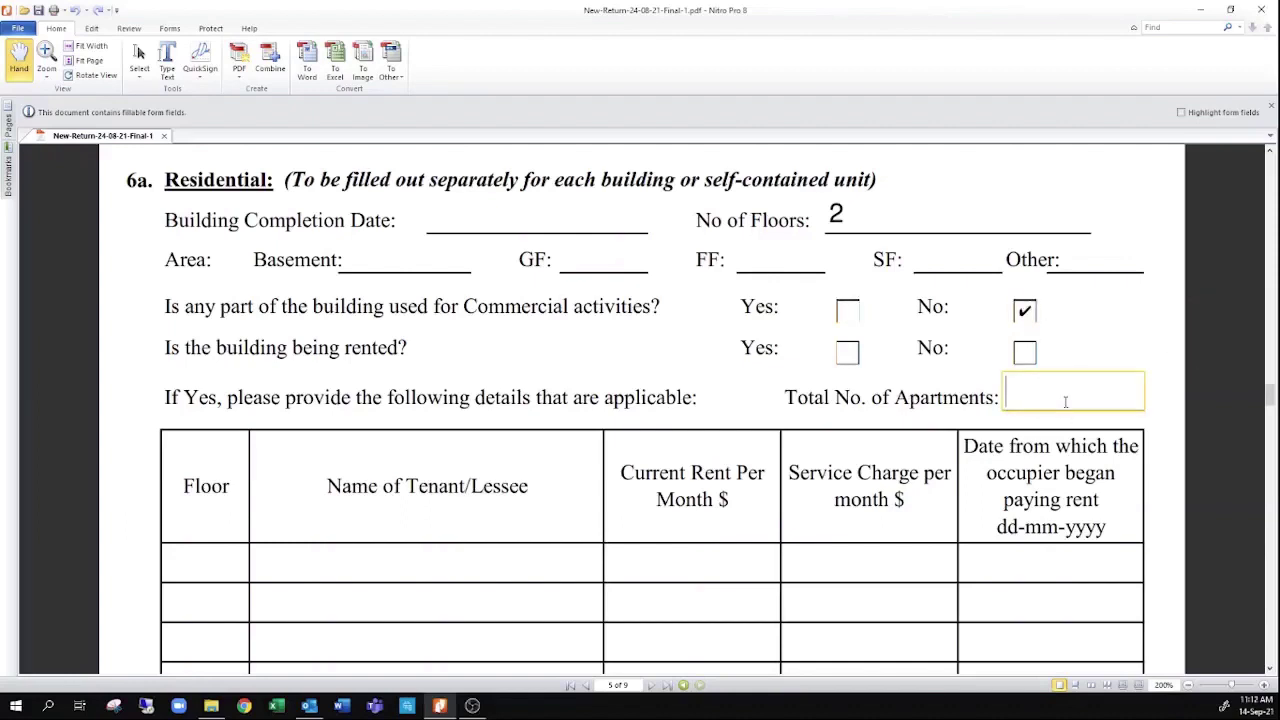
text(2)
Answer Yes to renting and leave the first tenant table row blank
click(850, 353)
scroll(860, 410, down, 2)
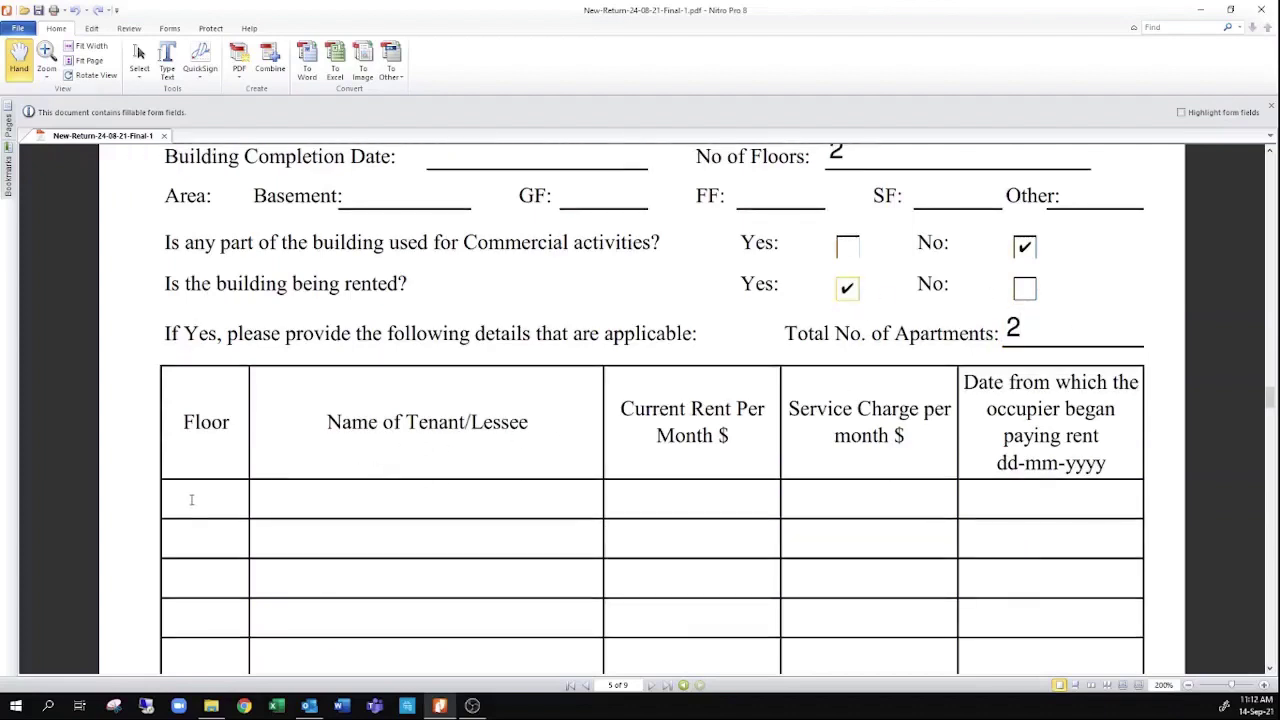
click(191, 500)
click(366, 491)
click(674, 508)
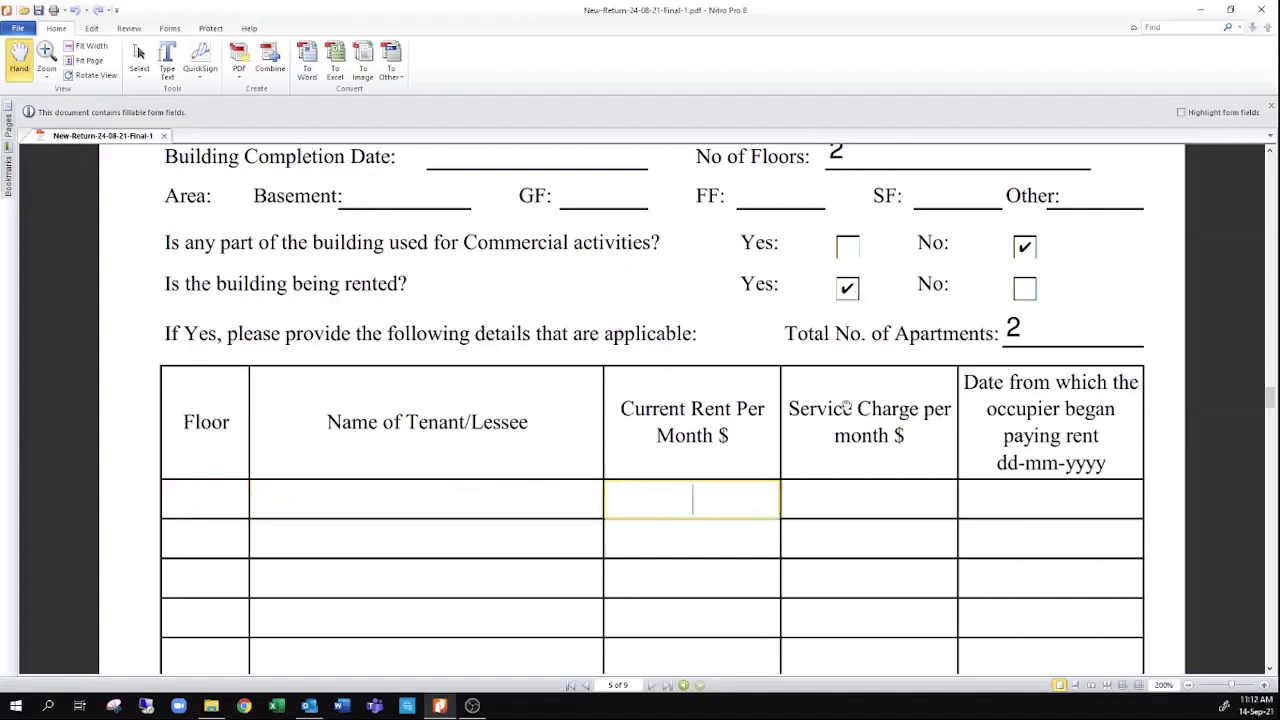
scroll(846, 406, down, 3)
Tick Ceramic Tiles for the flooring and PVC for the ceiling
scroll(843, 437, down, 8)
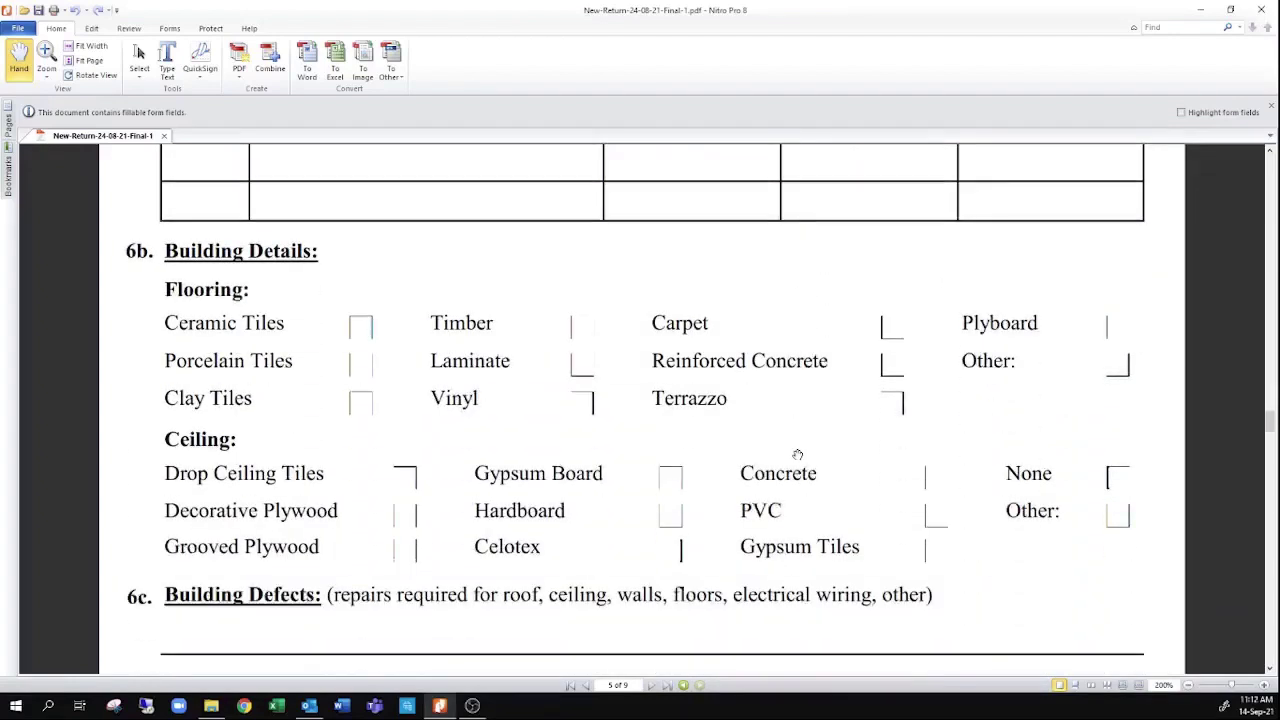
scroll(797, 453, down, 1)
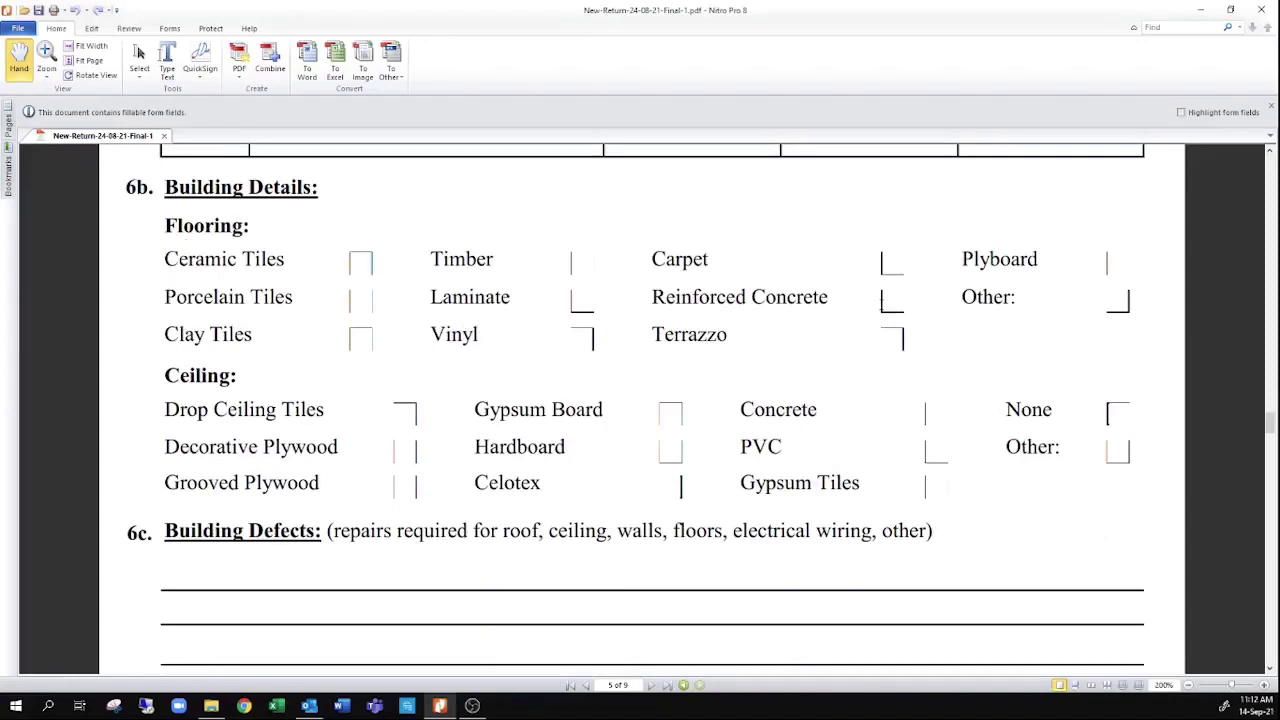
click(361, 263)
click(940, 455)
Leave the first two Building Defects lines empty
scroll(766, 297, down, 1)
scroll(766, 297, down, 2)
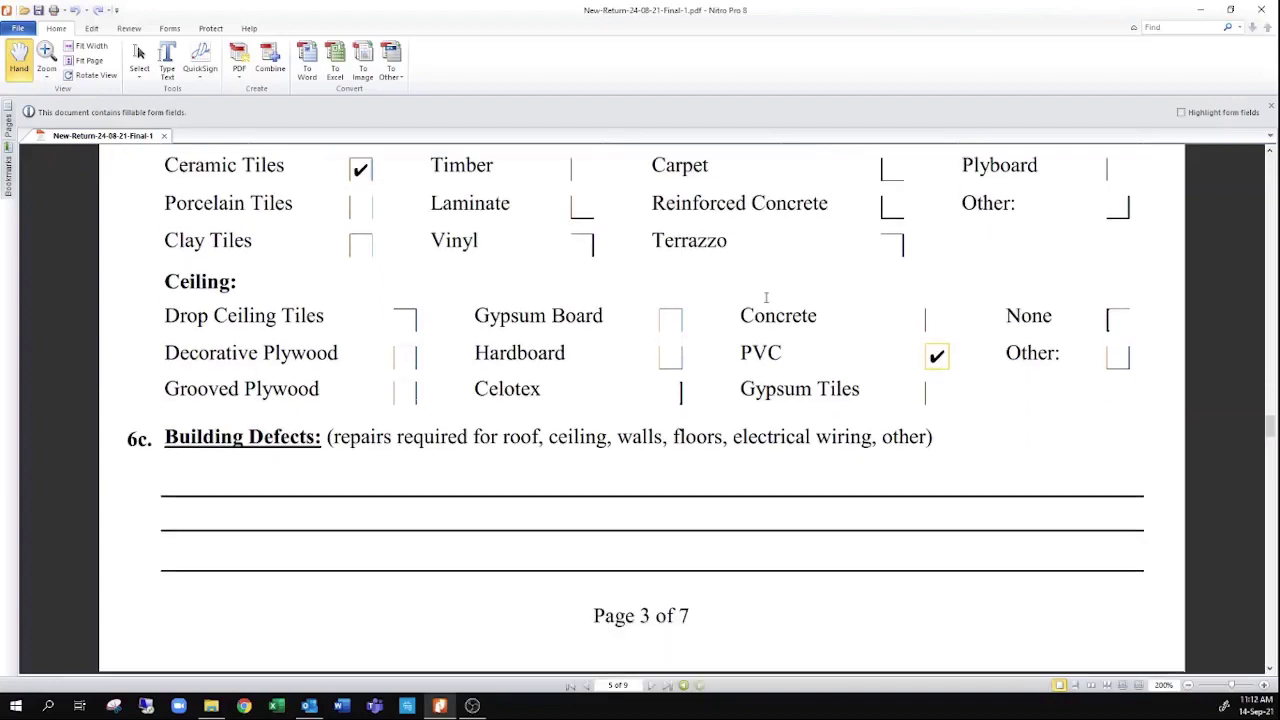
click(368, 470)
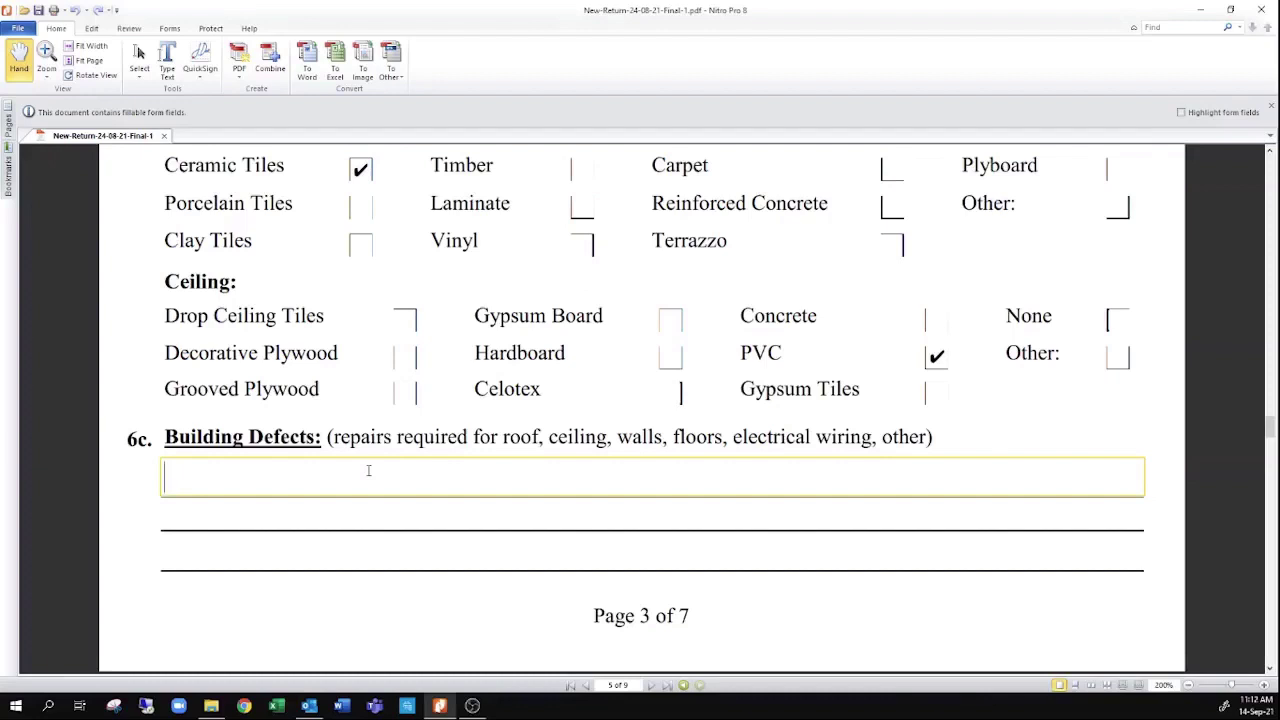
click(303, 528)
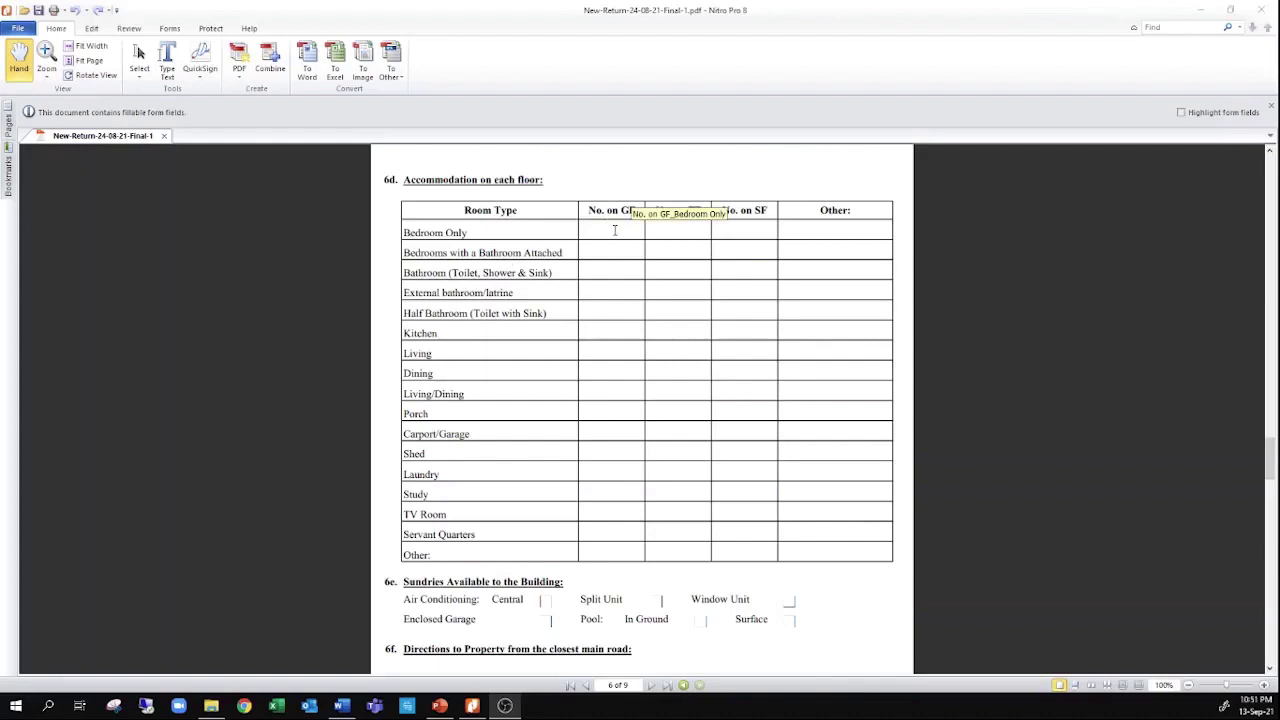
Enter GF Bedroom Only 1 and Bathroom 1, plus FF attached-bathroom bedroom 1 and Bedroom Only 2
click(614, 230)
text(1)
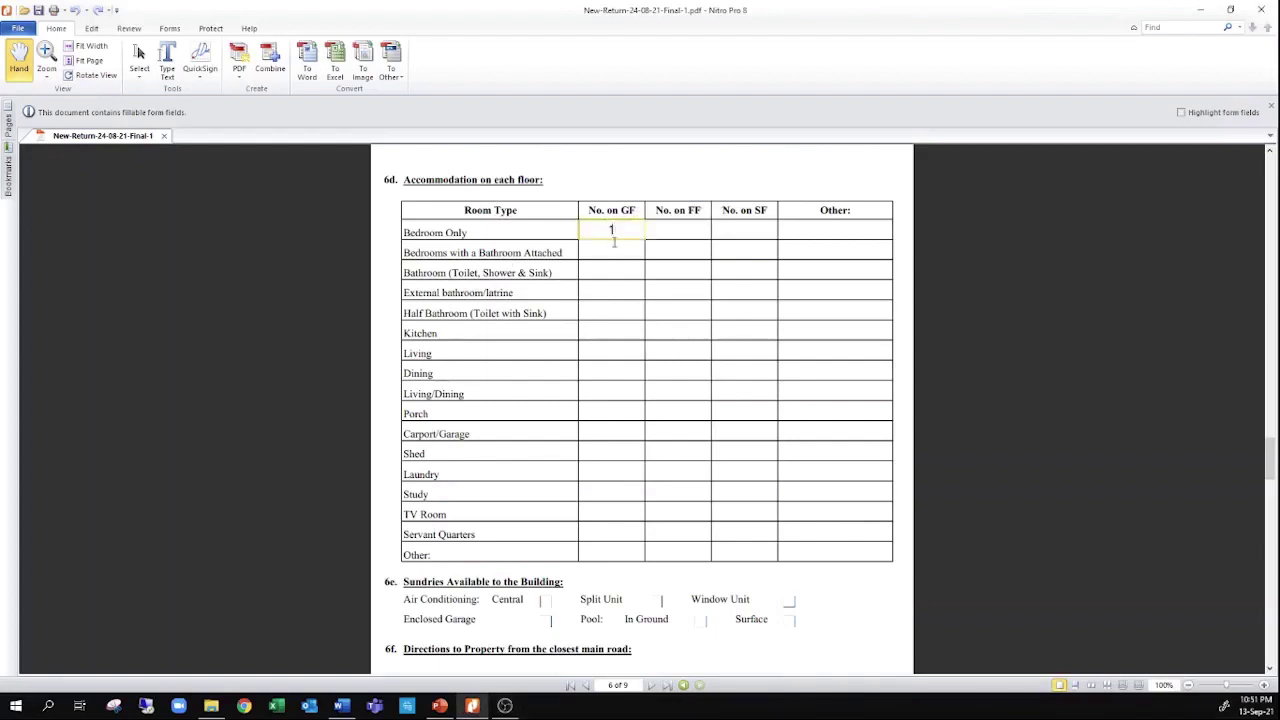
click(612, 270)
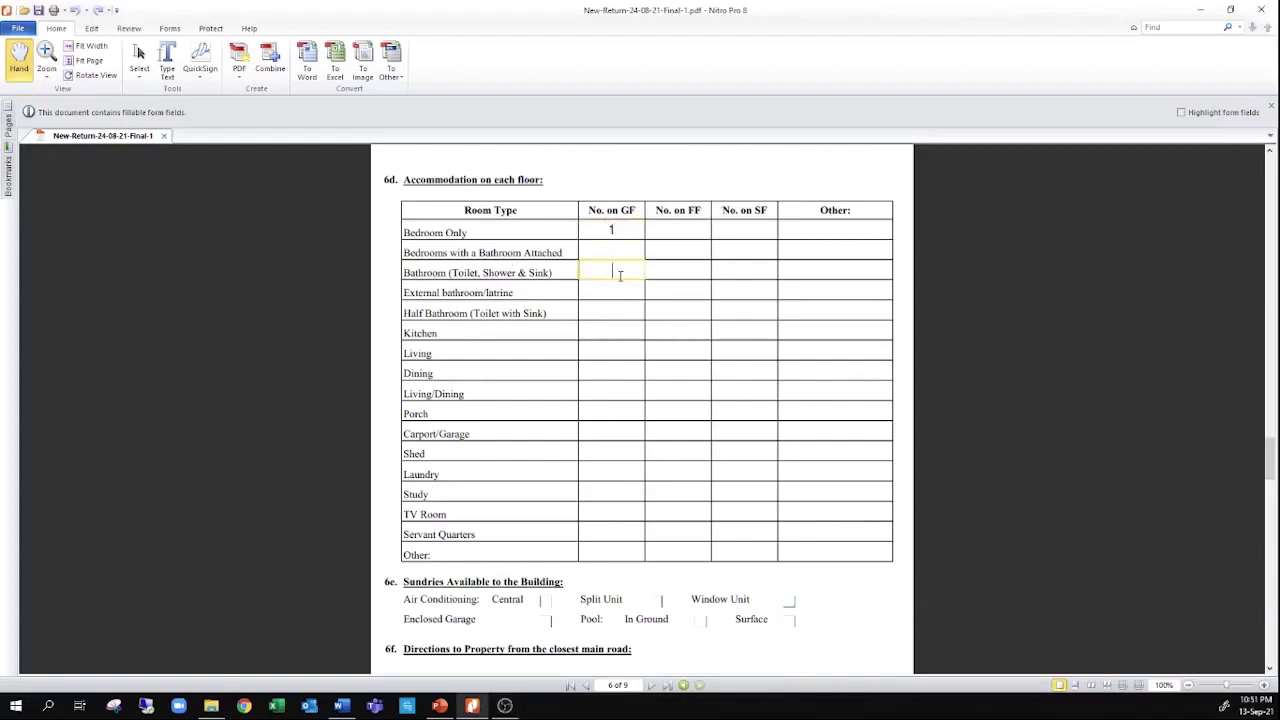
text(1)
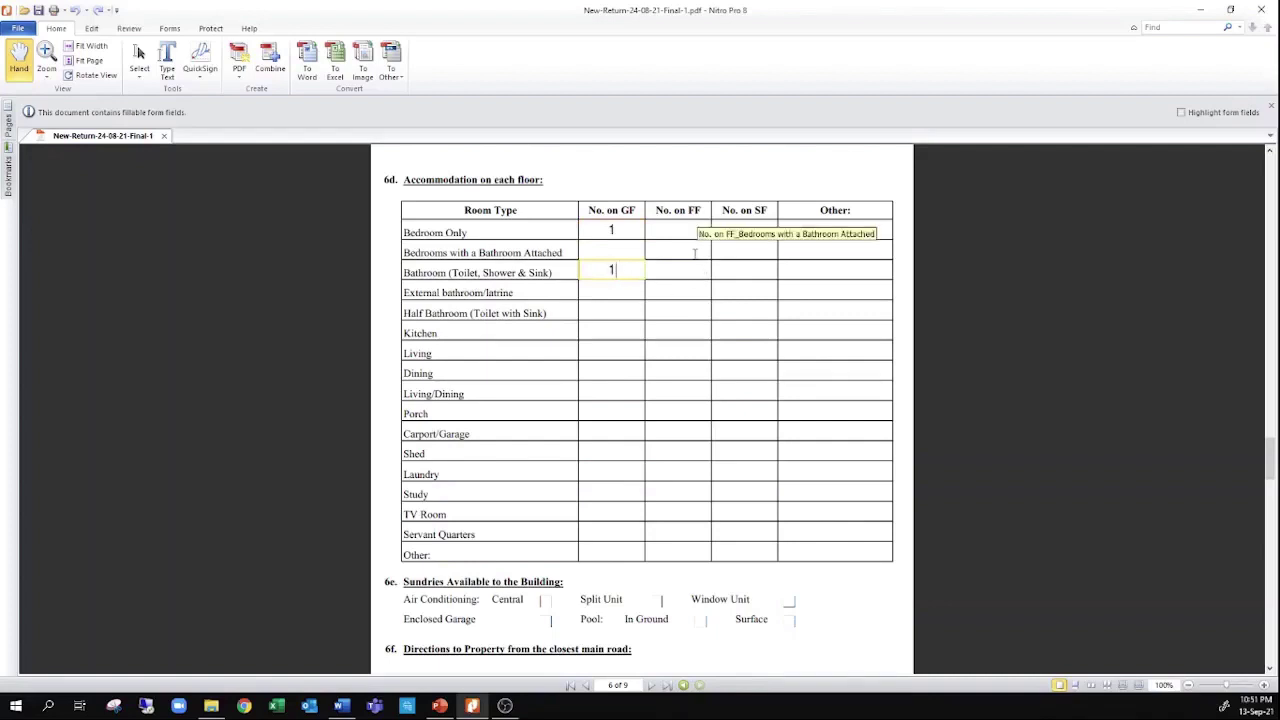
click(694, 254)
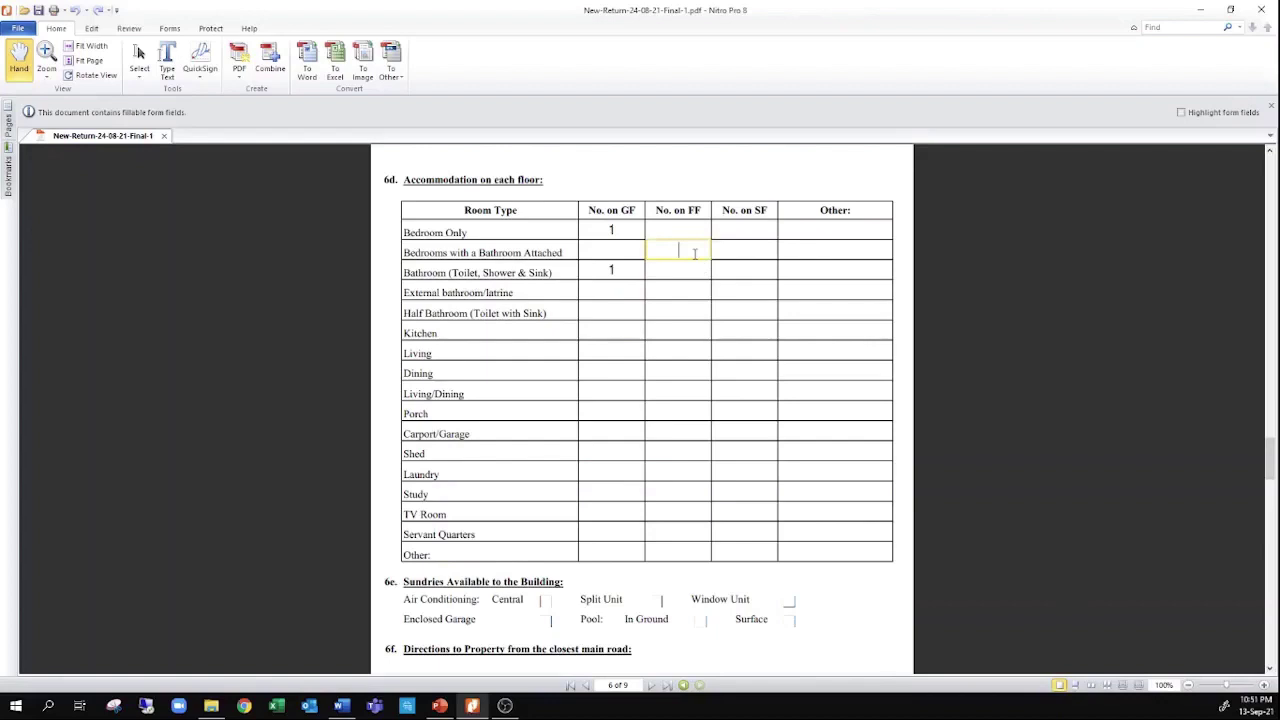
text(1)
click(693, 228)
text(2)
Enter 1 for the ground-floor Living and Carport/Garage counts
click(630, 348)
text(1)
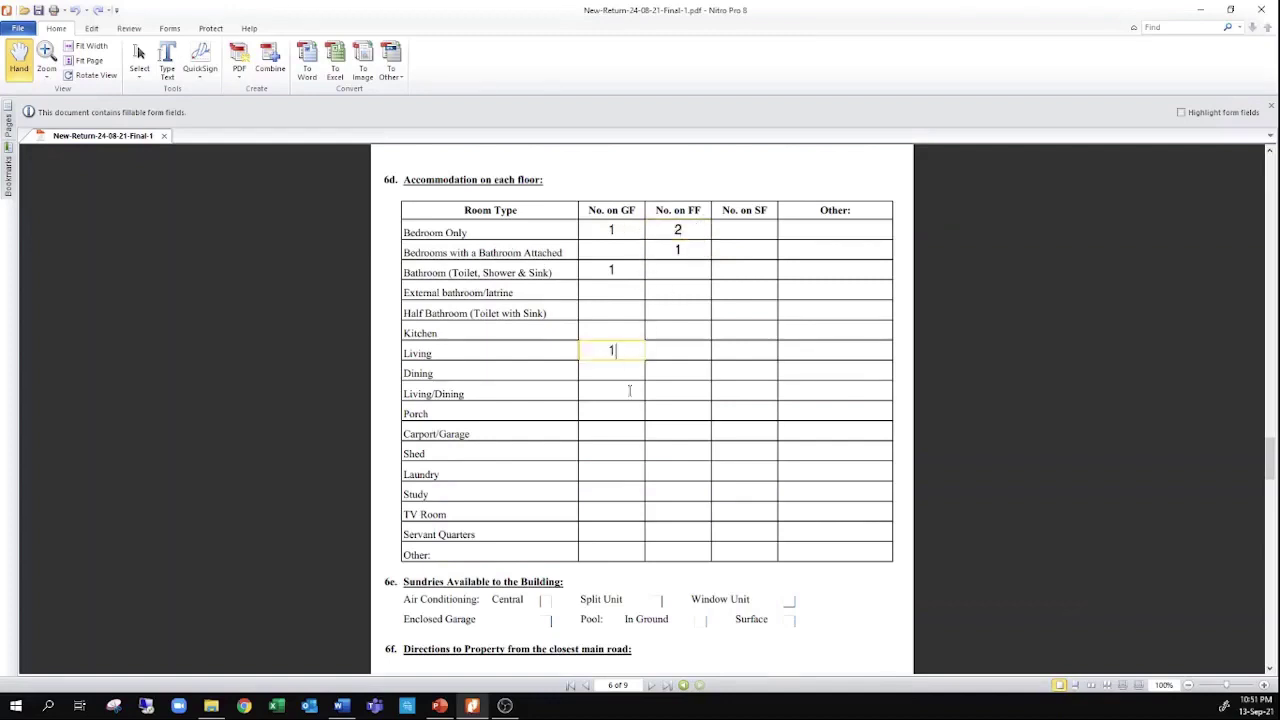
click(618, 427)
text(1)
scroll(605, 325, down, 3)
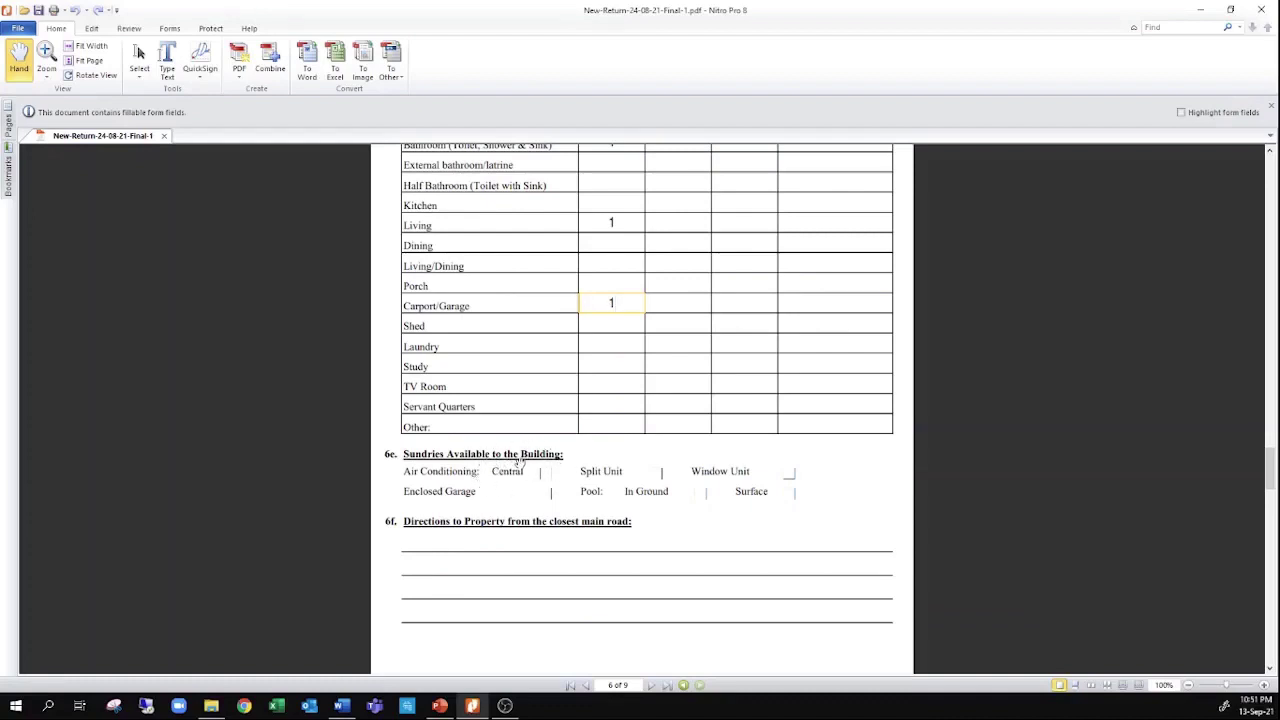
Tick the Split Unit and Window Unit air-conditioning checkboxes
click(654, 474)
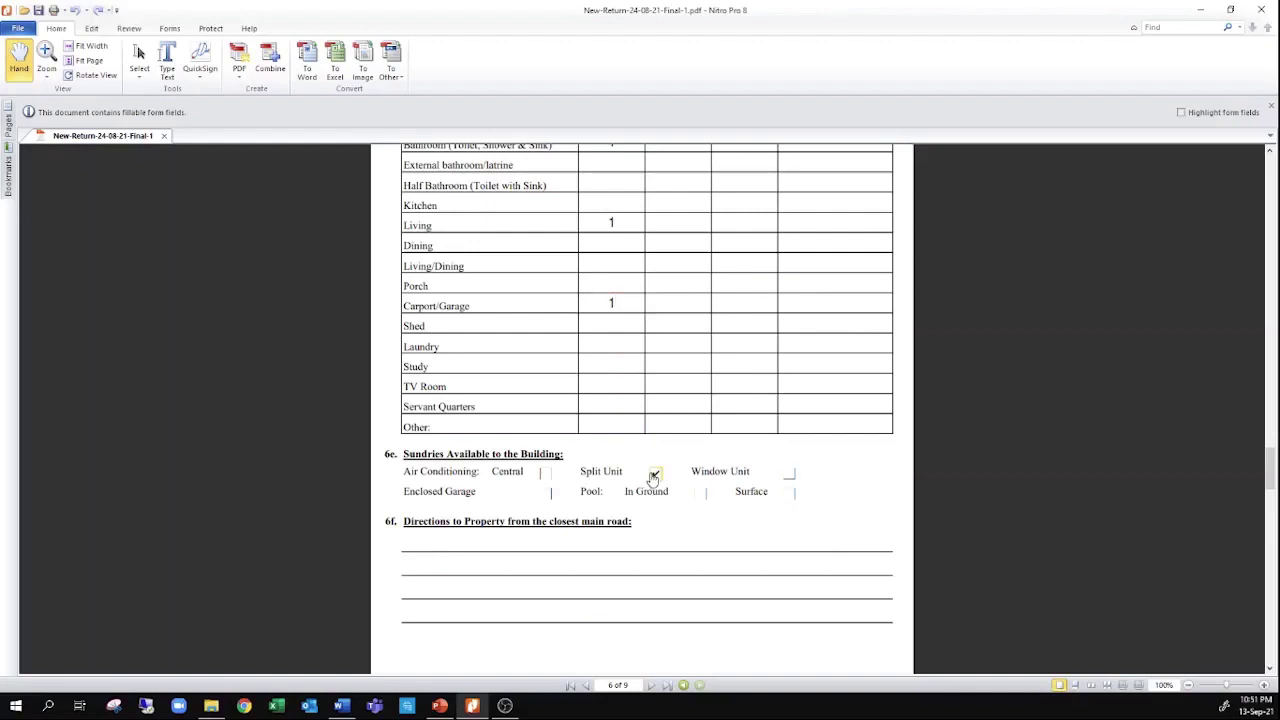
click(788, 473)
scroll(652, 485, down, 1)
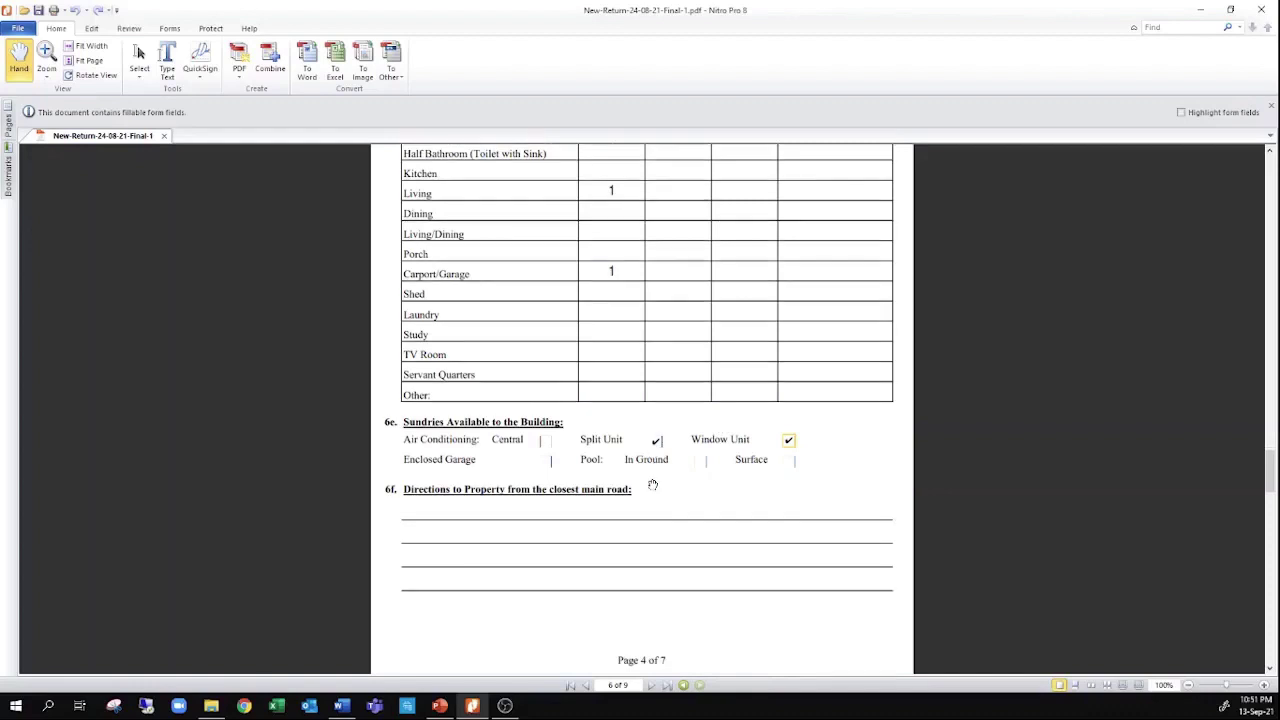
Enter 'Corner of Ariapita Ave and Gatacre street' in the Directions field
click(595, 507)
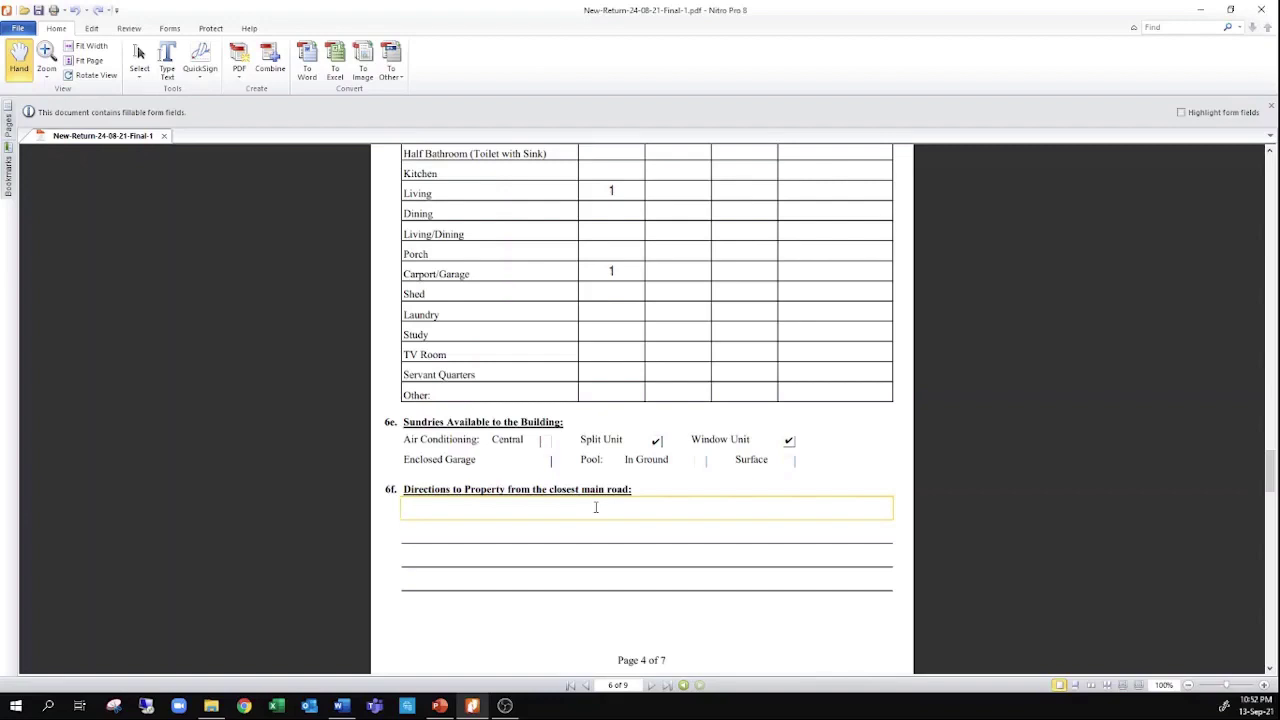
text(Corner of Ariapita and)
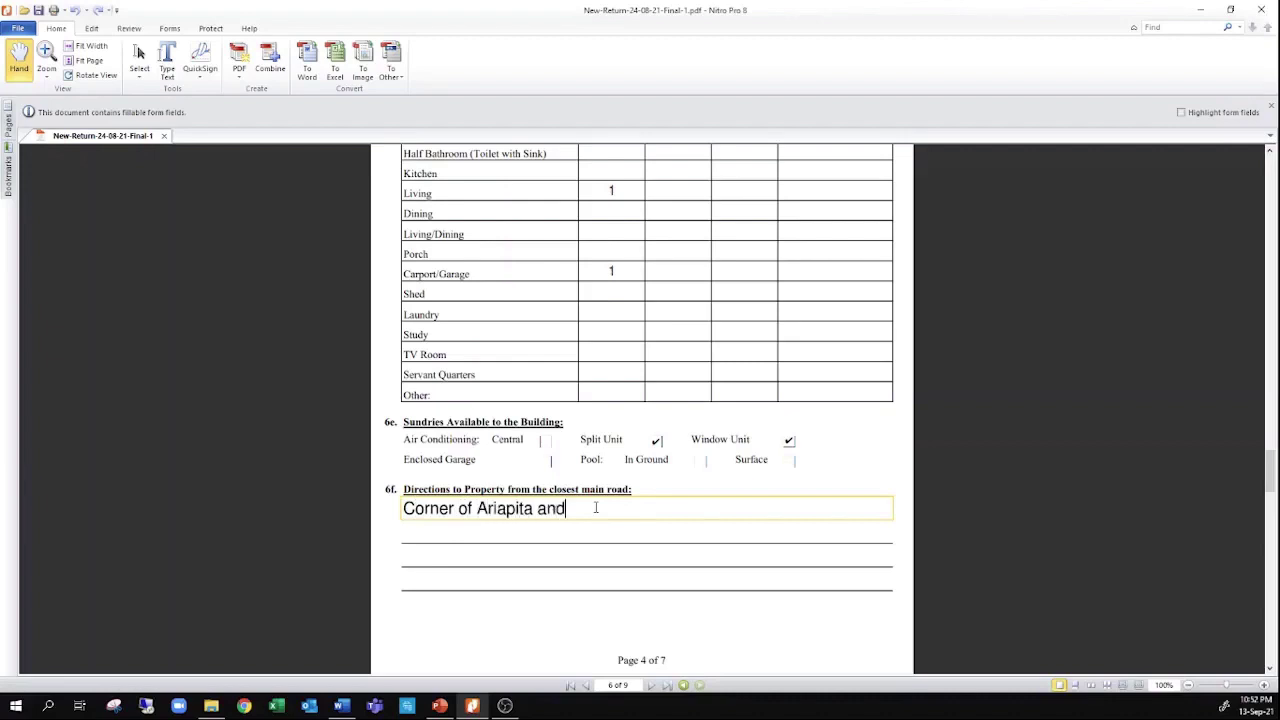
key(BackSpace)
key(BackSpace)
text(v)
key(BackSpace)
key(BackSpace)
text(Ave and Gatac)
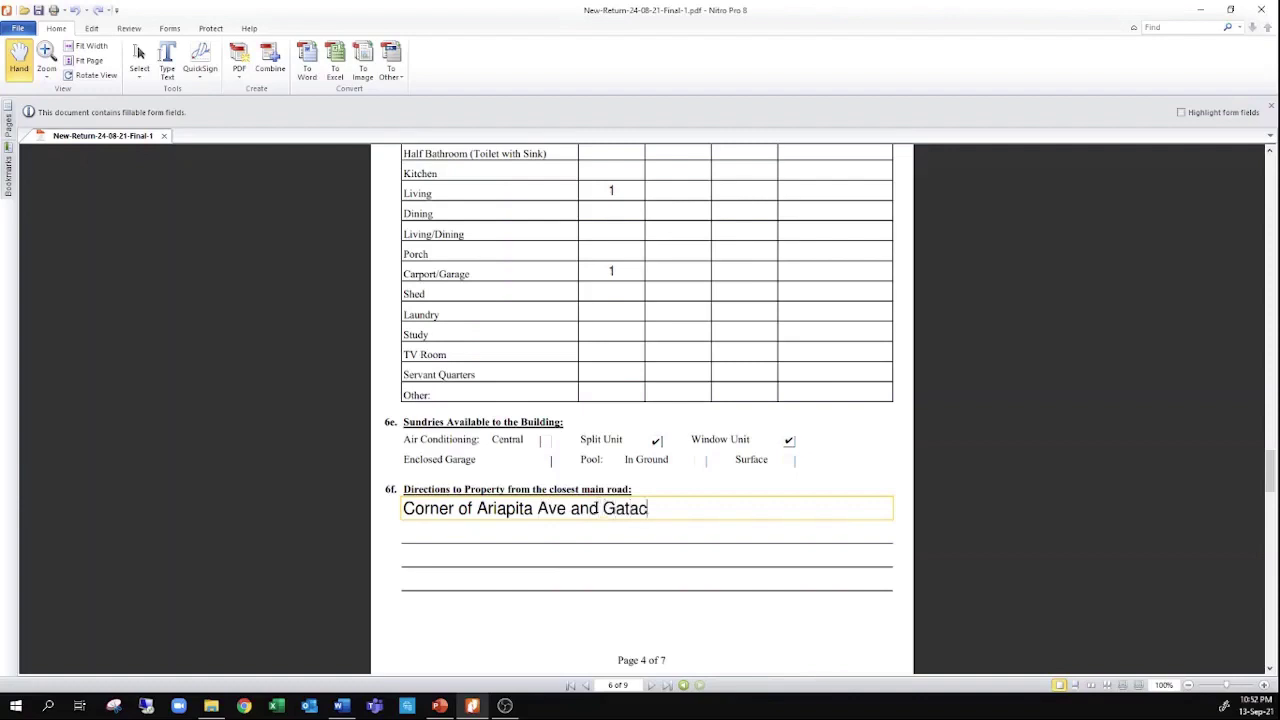
text(re street)
Prefix the directions with 'Western Side of the'
click(406, 510)
text(Eastern)
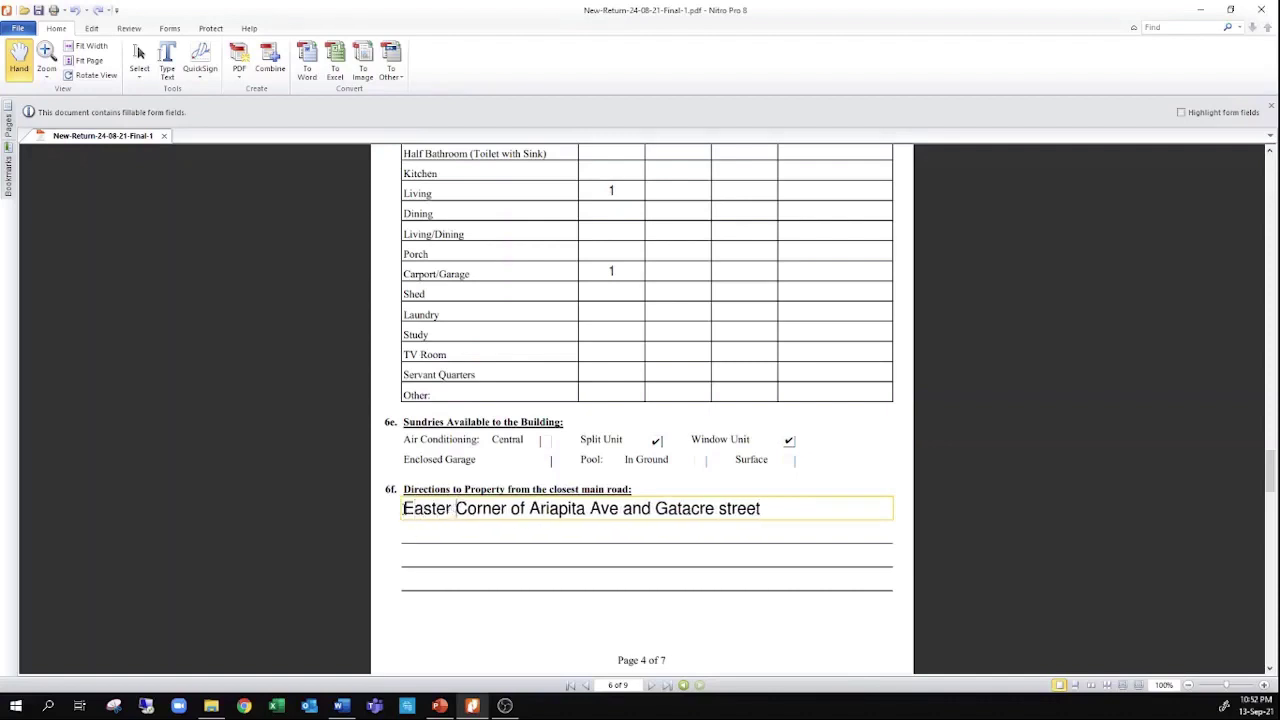
text( sidCorne)
key(BackSpace)
key(BackSpace)
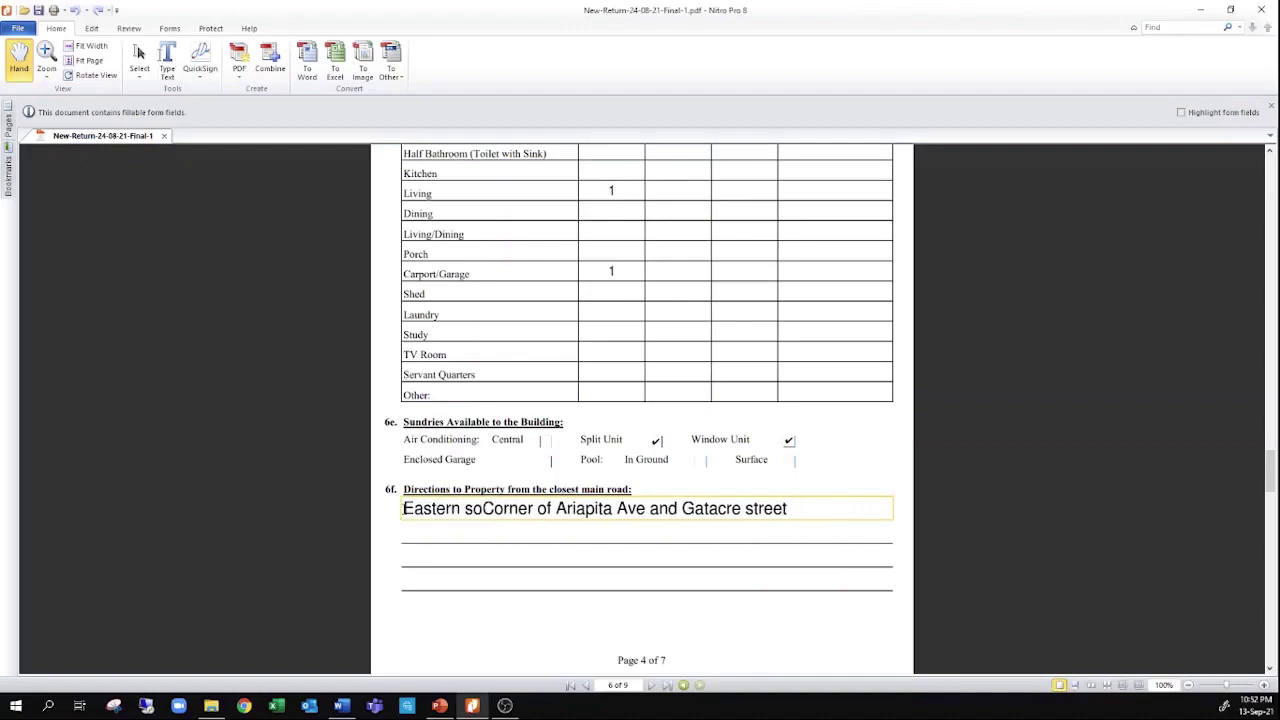
text(d)
key(BackSpace)
key(BackSpace)
key(BackSpace)
key(BackSpace)
key(BackSpace)
key(BackSpace)
key(BackSpace)
key(BackSpace)
key(BackSpace)
key(BackSpace)
key(BackSpace)
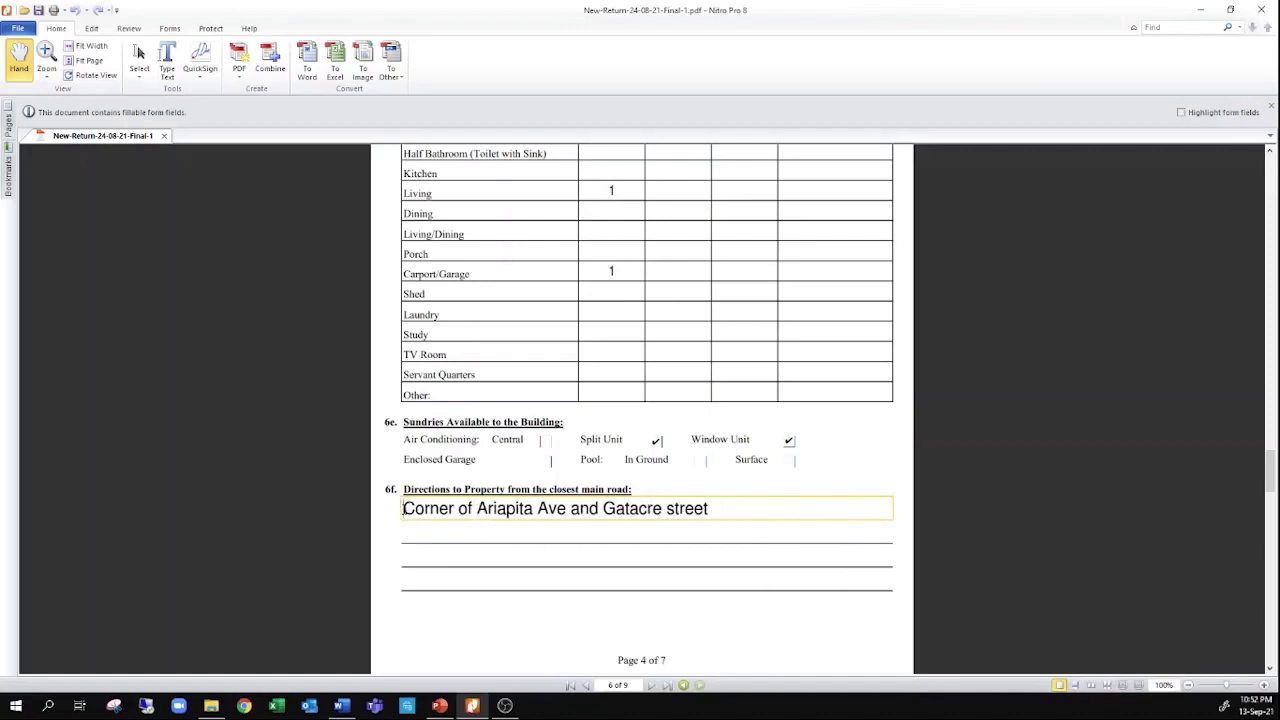
text(Western Side of the)
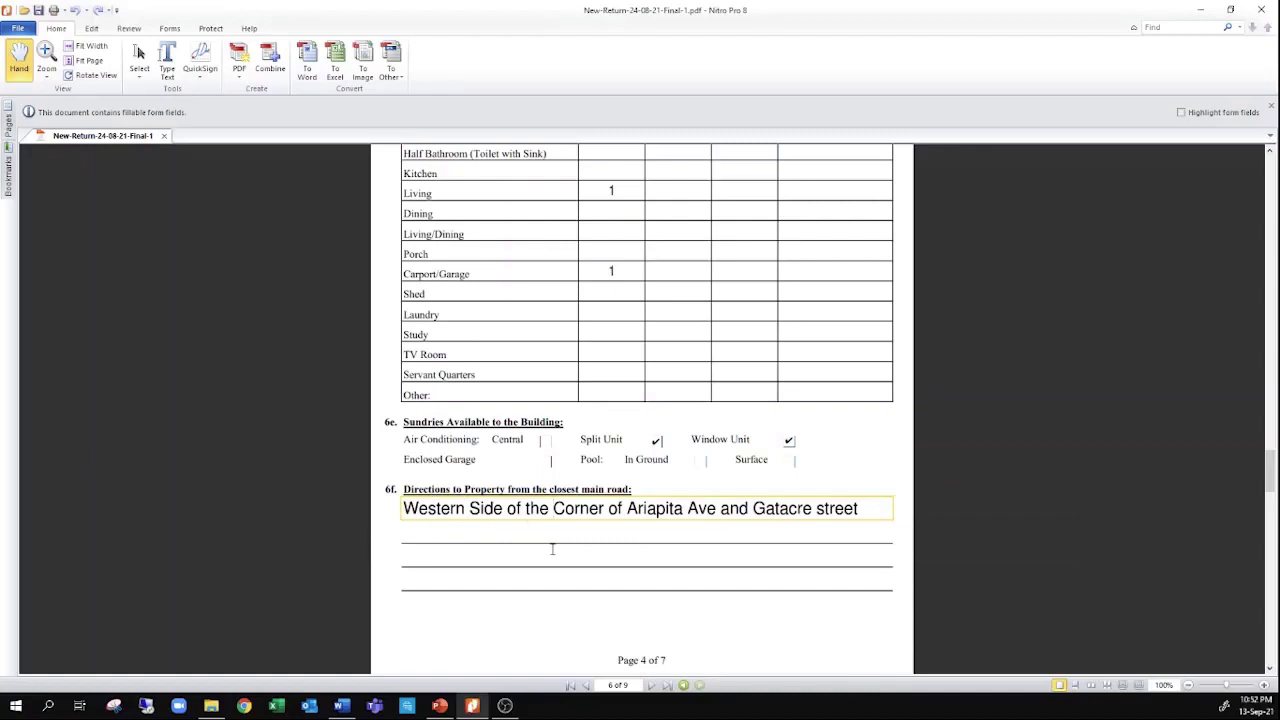
scroll(552, 549, down, 3)
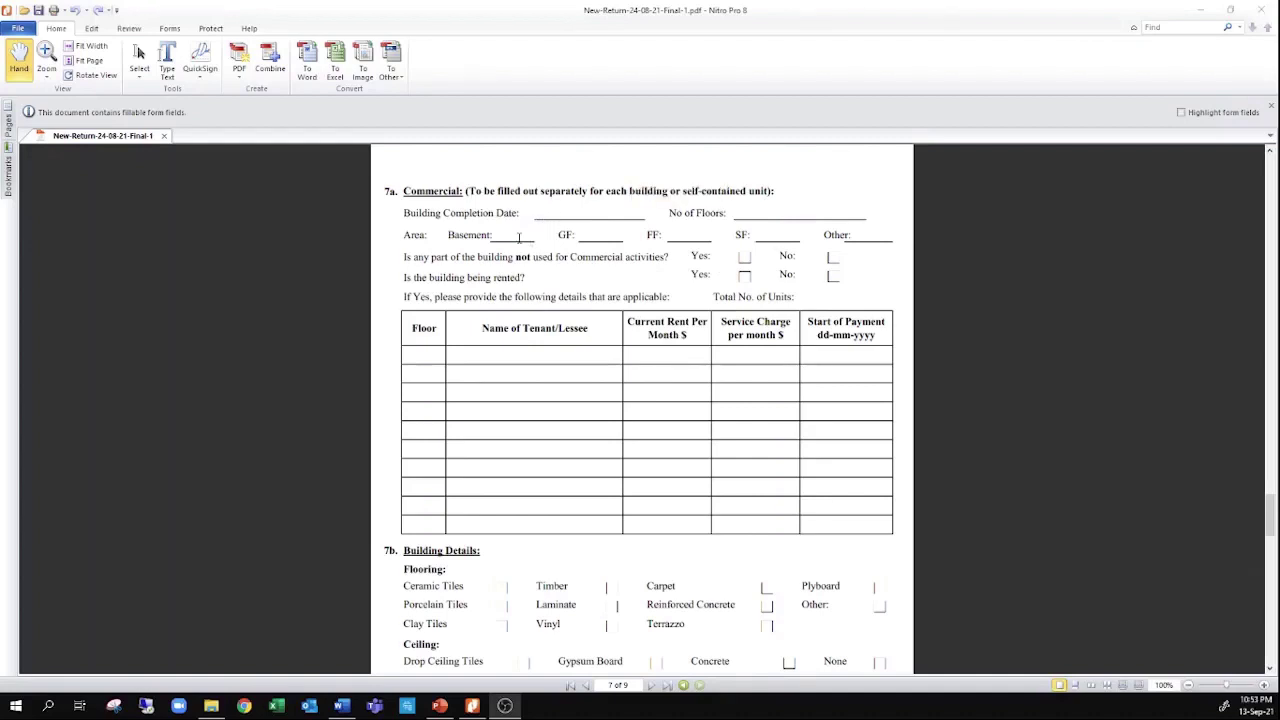
Leave the commercial GF area and first tenant name fields blank, then scroll to the 7d machinery table
click(587, 235)
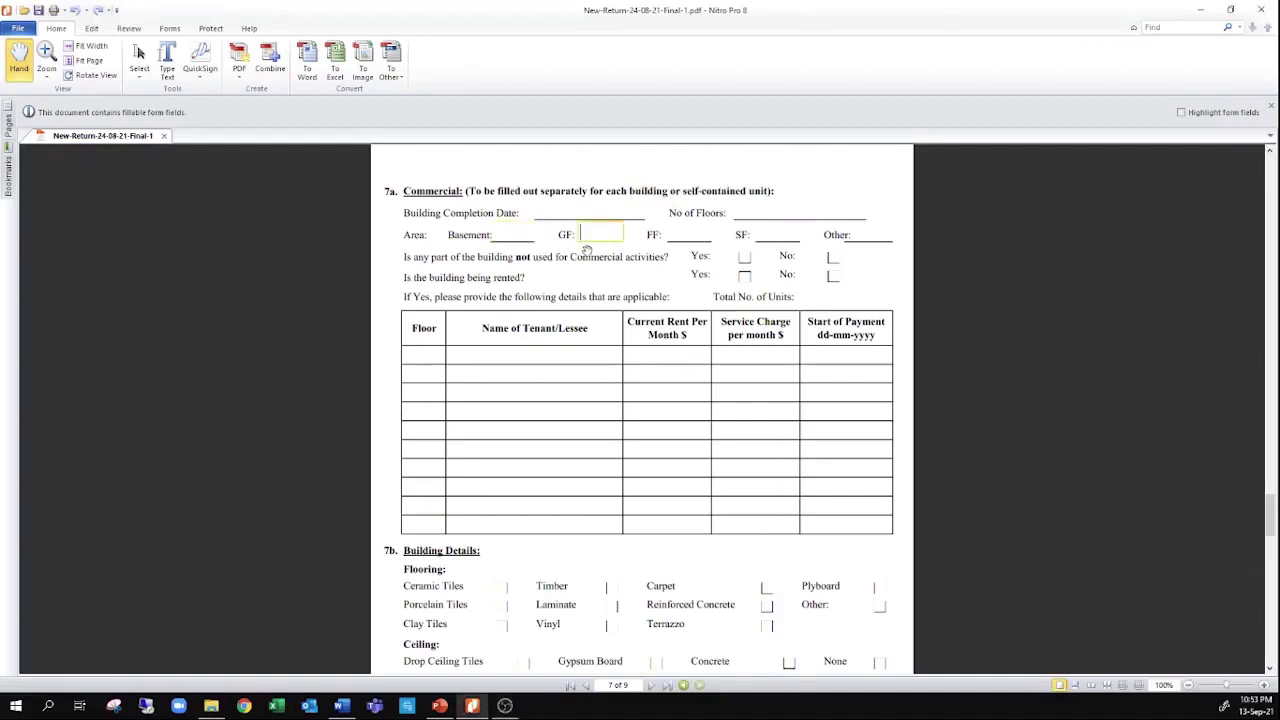
click(544, 352)
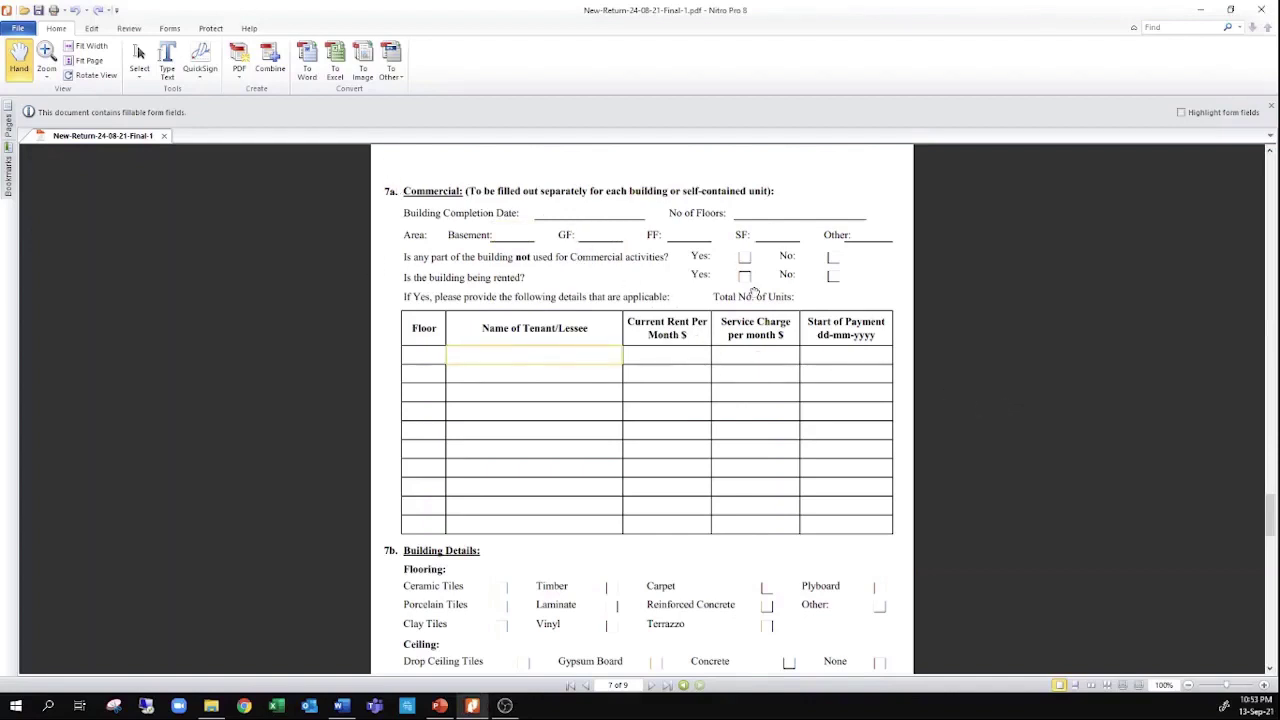
click(607, 237)
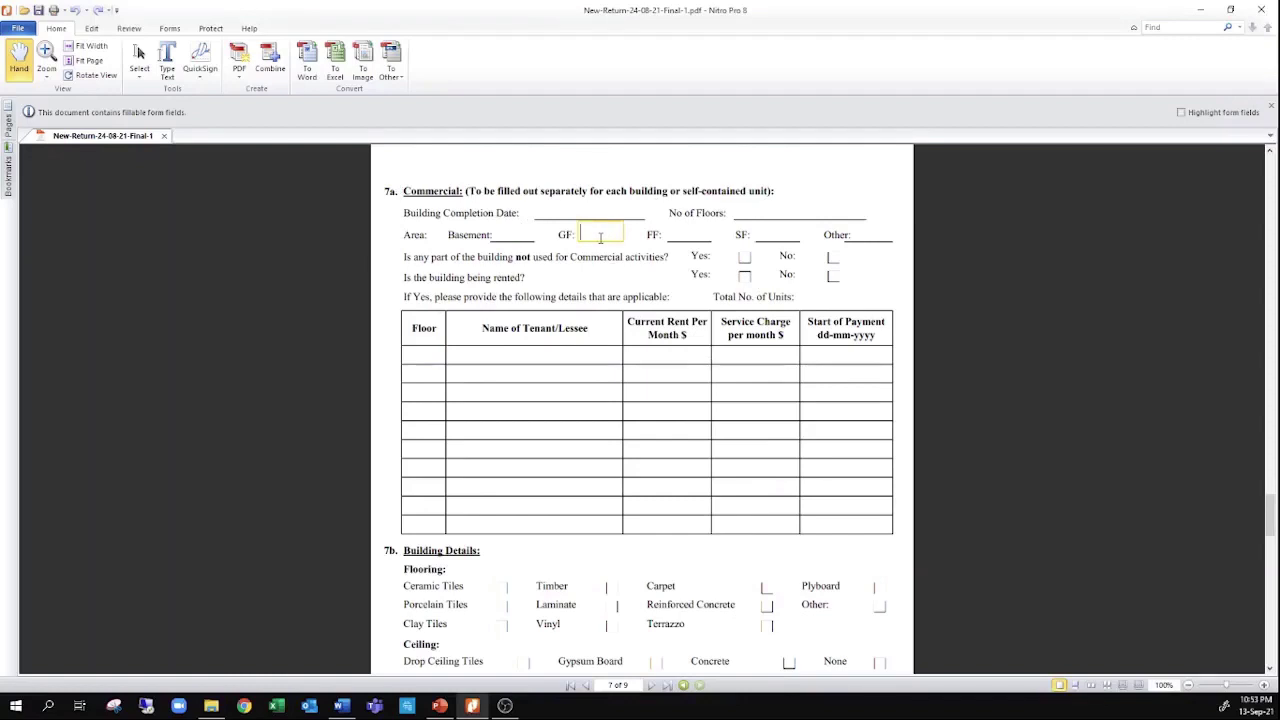
scroll(649, 417, down, 4)
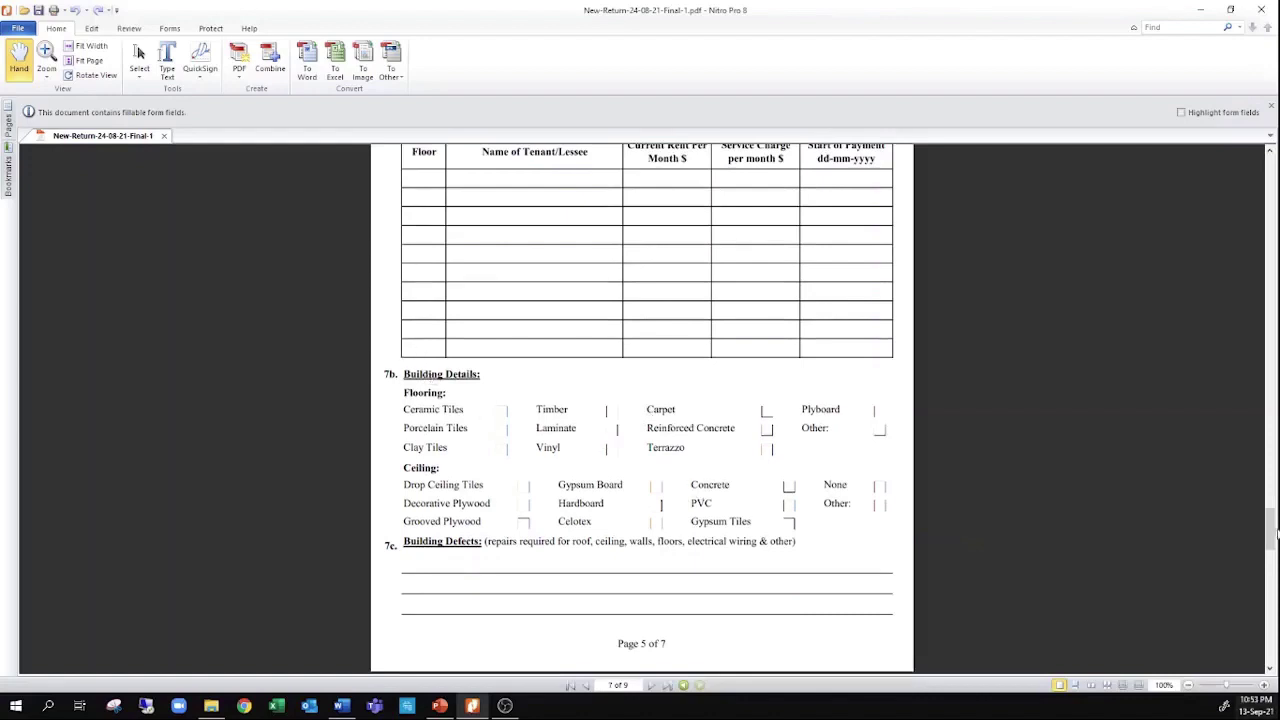
scroll(920, 509, down, 5)
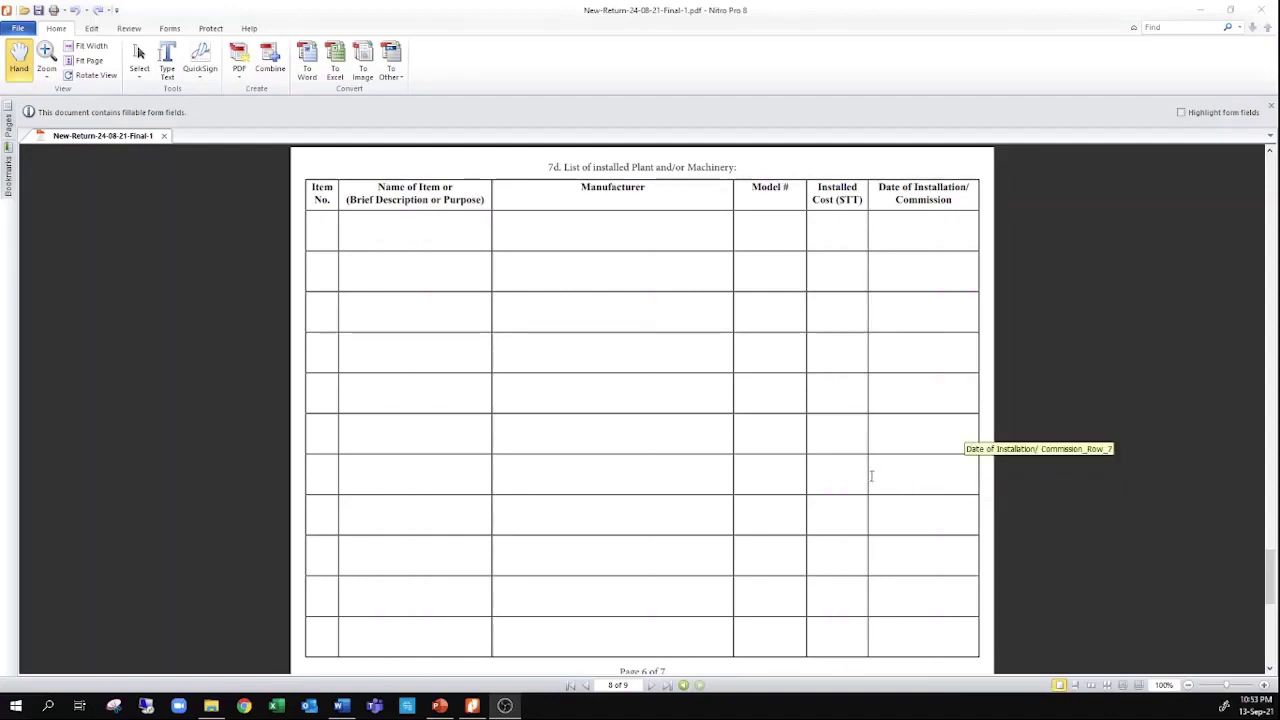
Scroll down through the return's last pages, then back up to page 7
scroll(871, 476, down, 5)
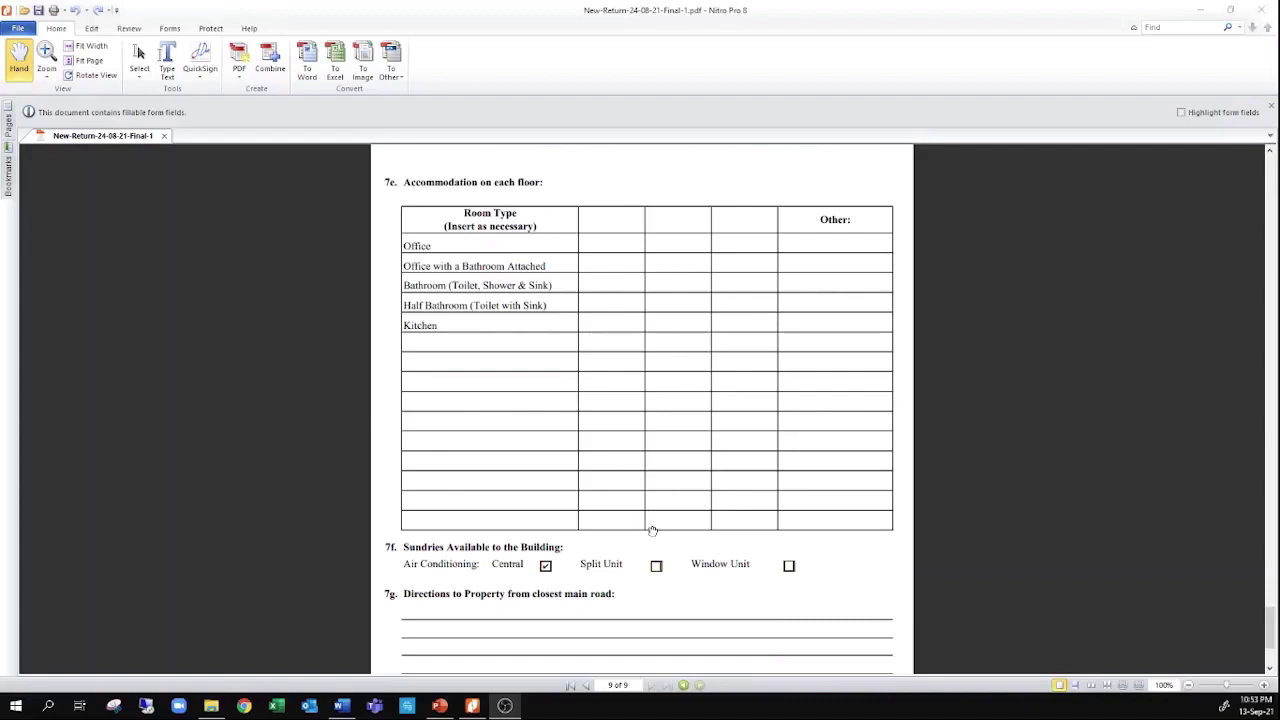
scroll(651, 528, down, 3)
scroll(652, 531, down, 1)
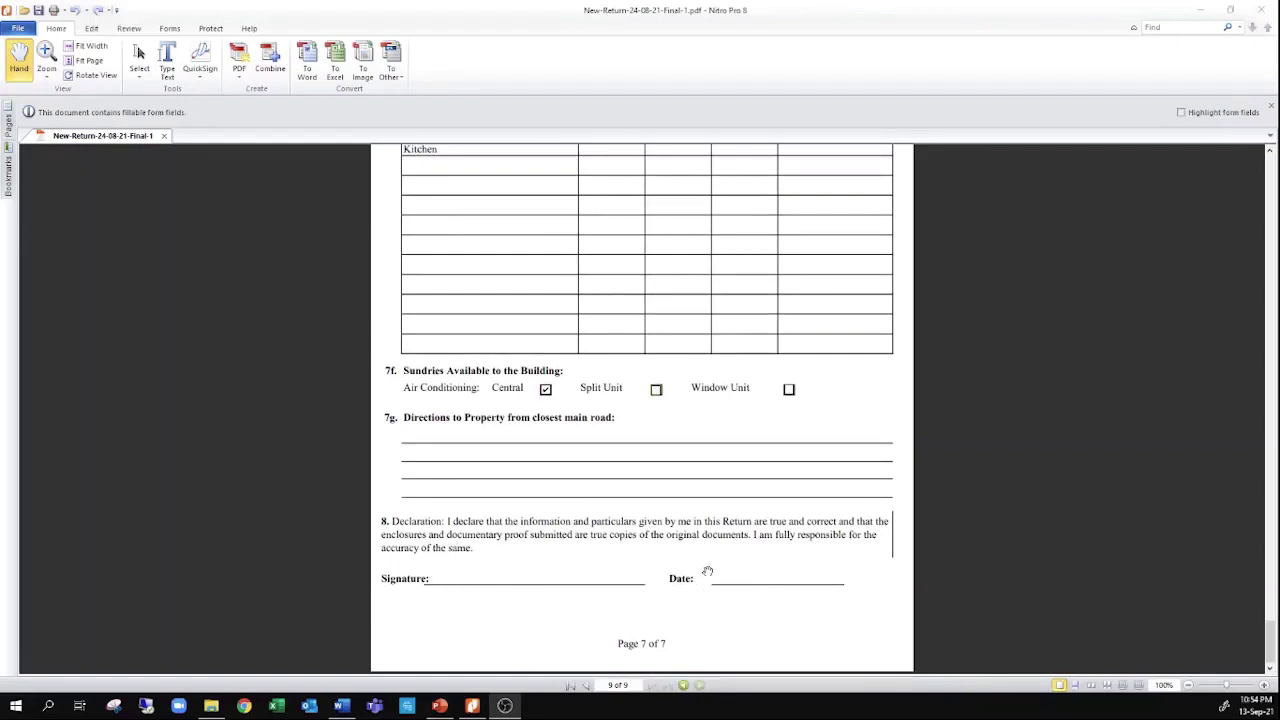
scroll(705, 569, up, 1)
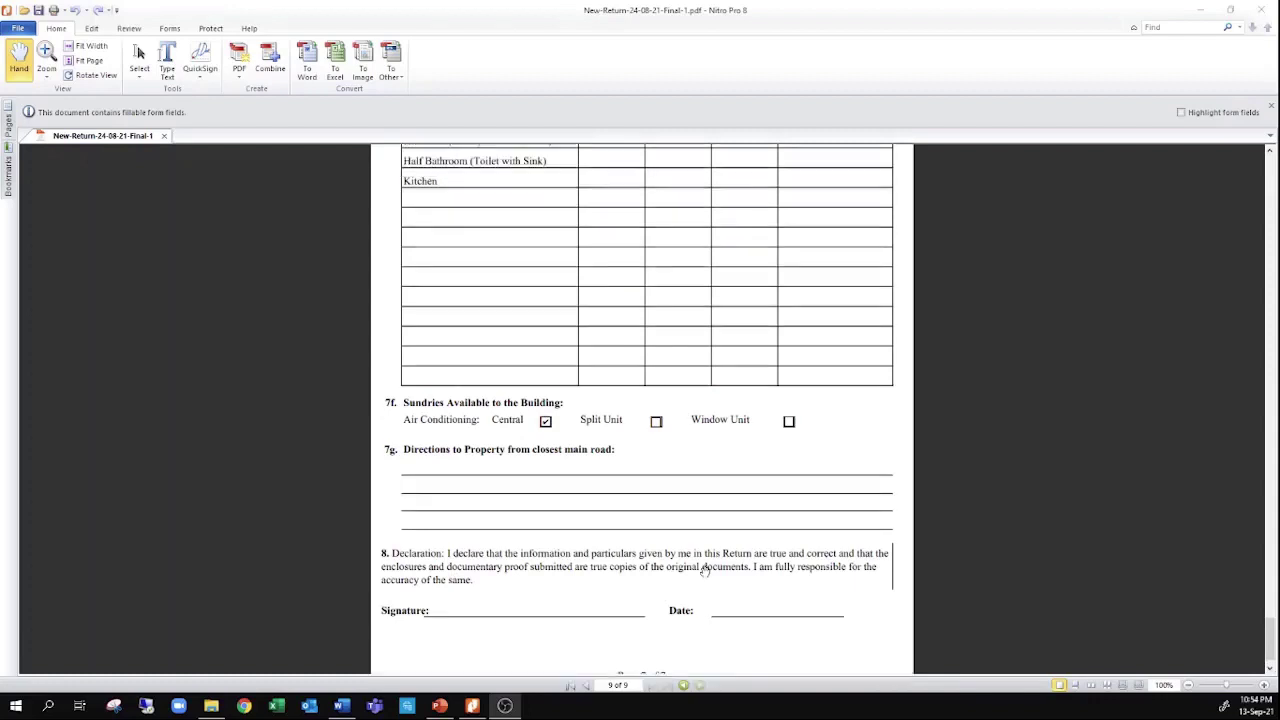
scroll(705, 569, up, 2)
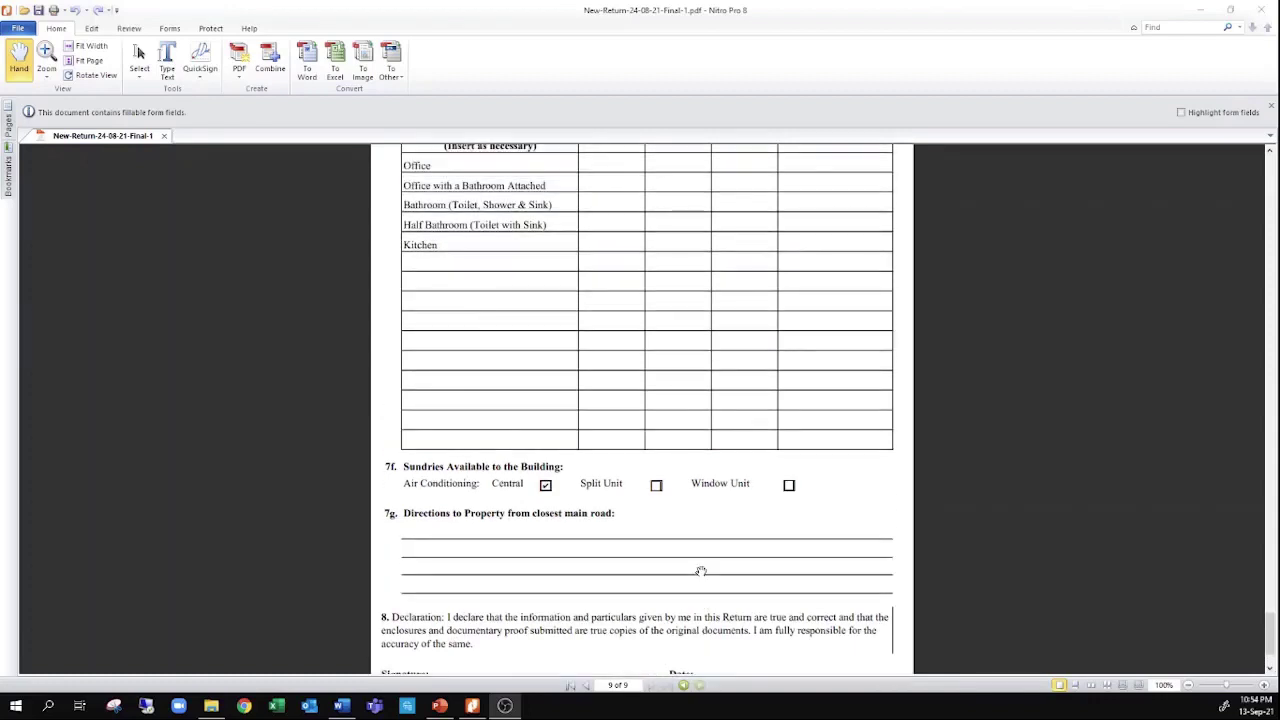
scroll(701, 571, up, 1)
scroll(701, 571, up, 1)
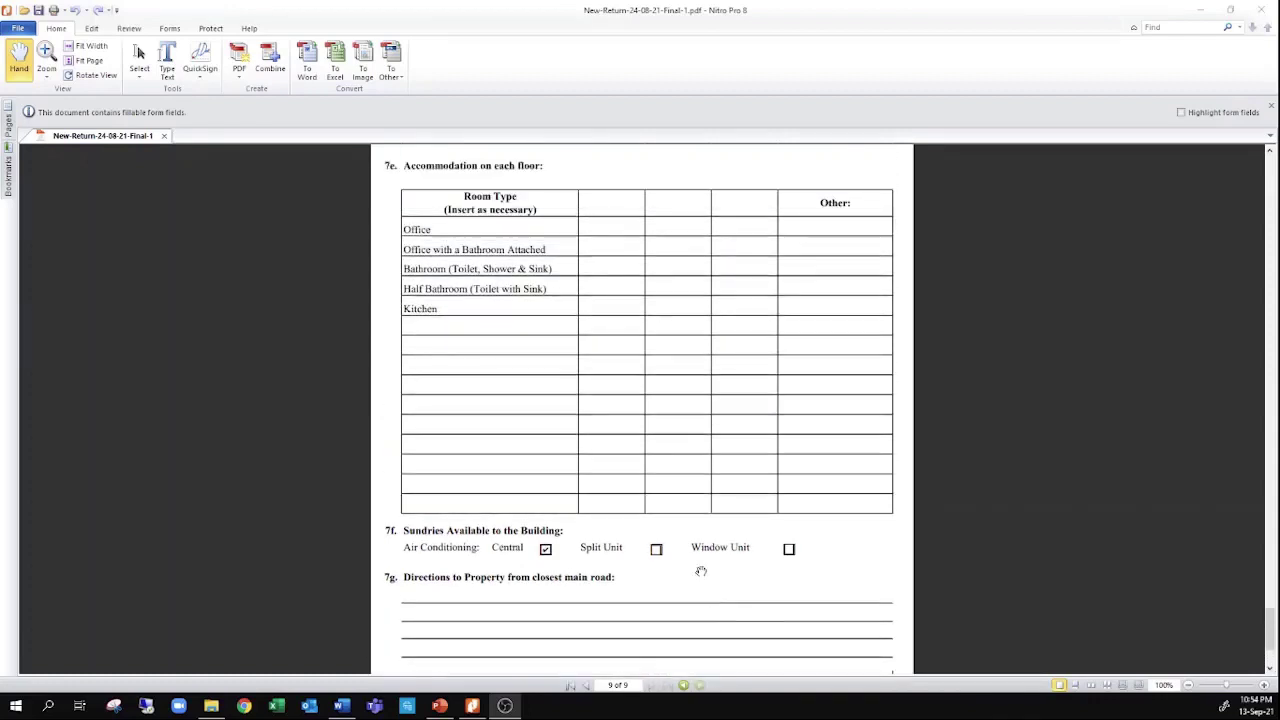
scroll(701, 571, up, 20)
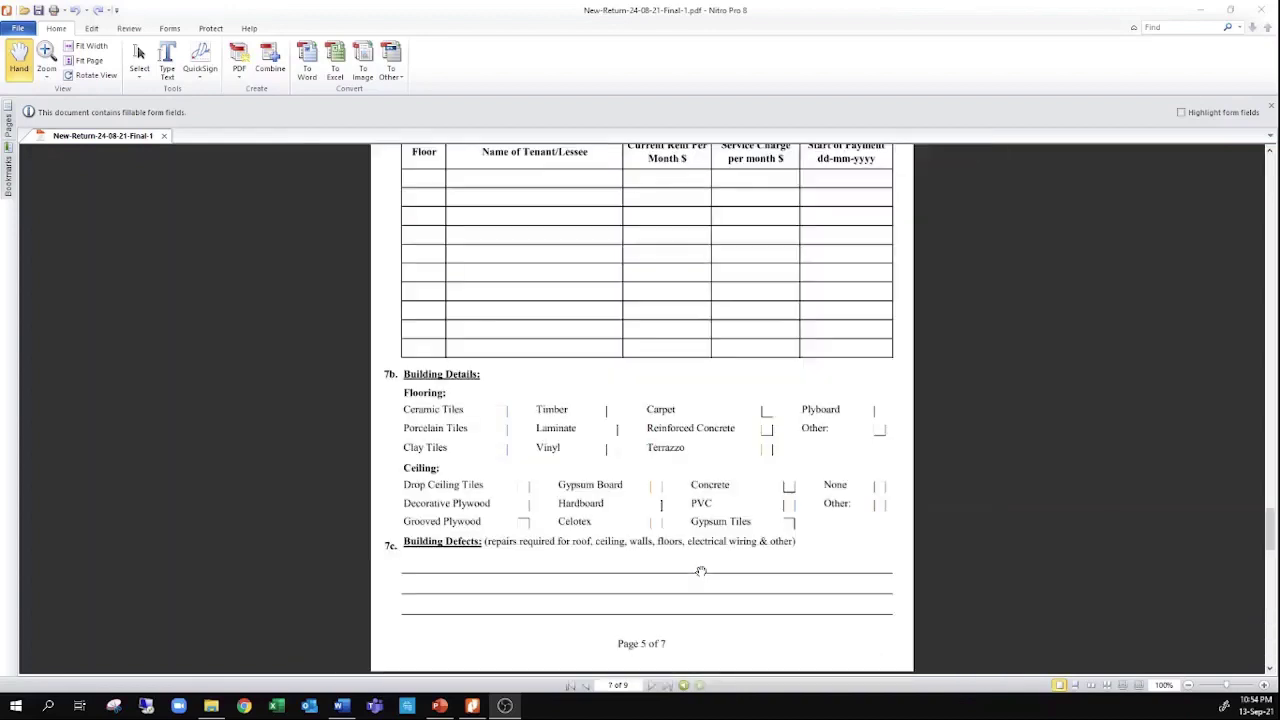
scroll(701, 571, up, 1)
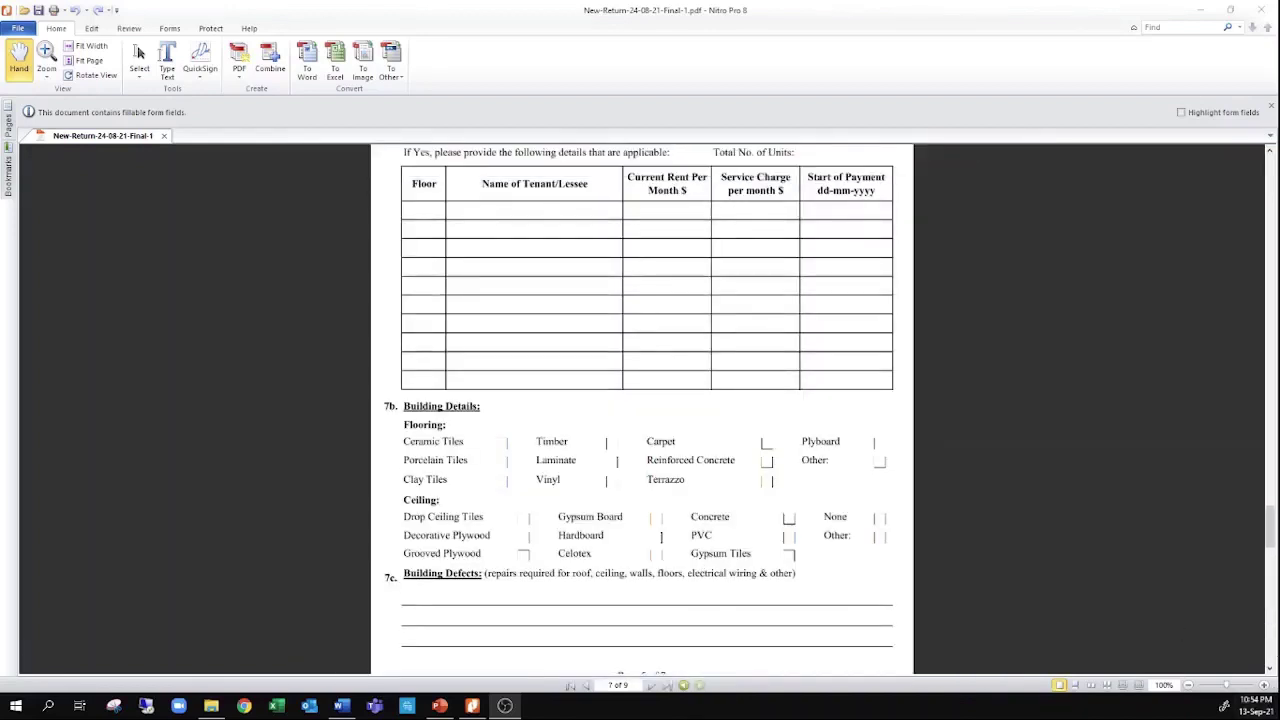
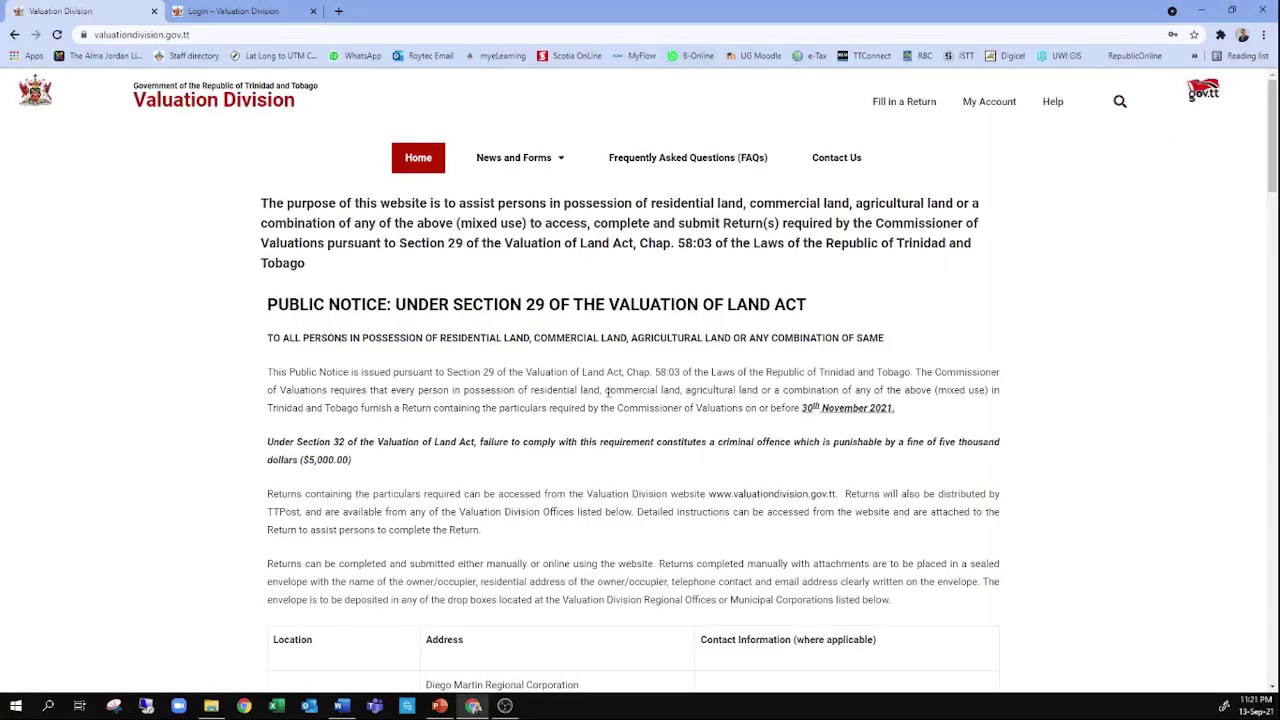
Scroll the home page down to the Online Return Portal and Valuation Return Form links
scroll(563, 387, down, 5)
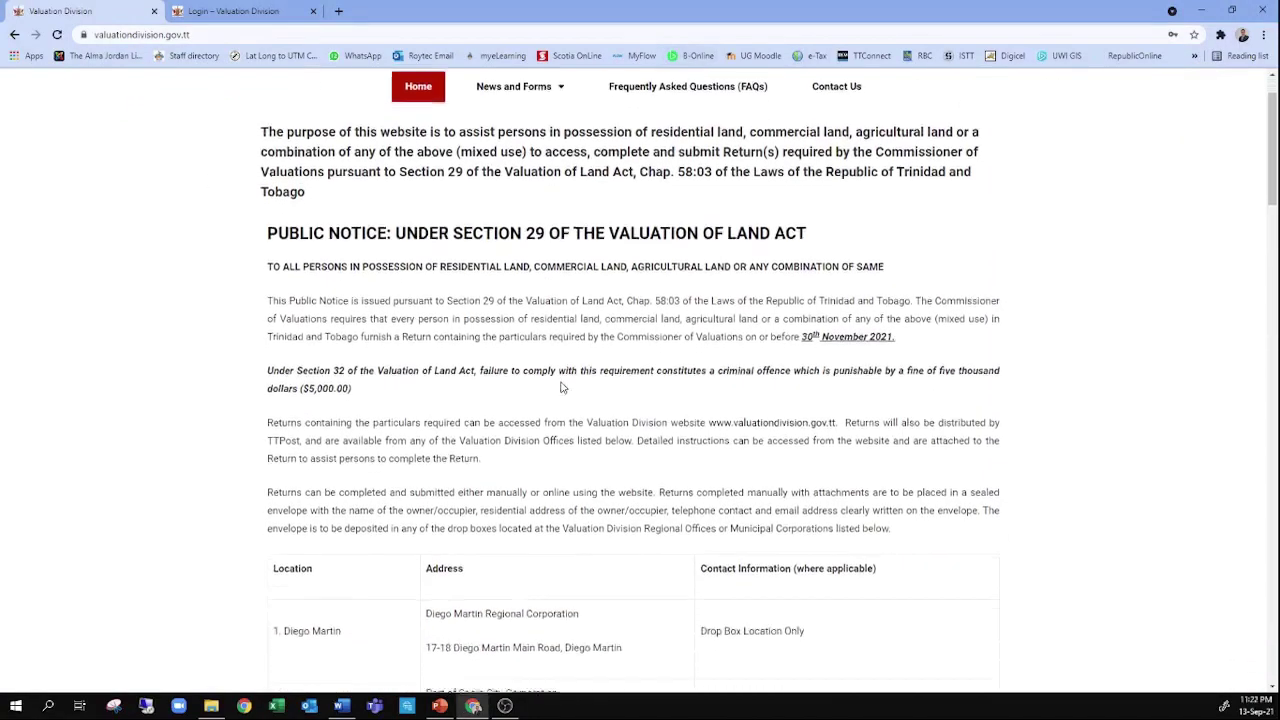
scroll(561, 389, down, 12)
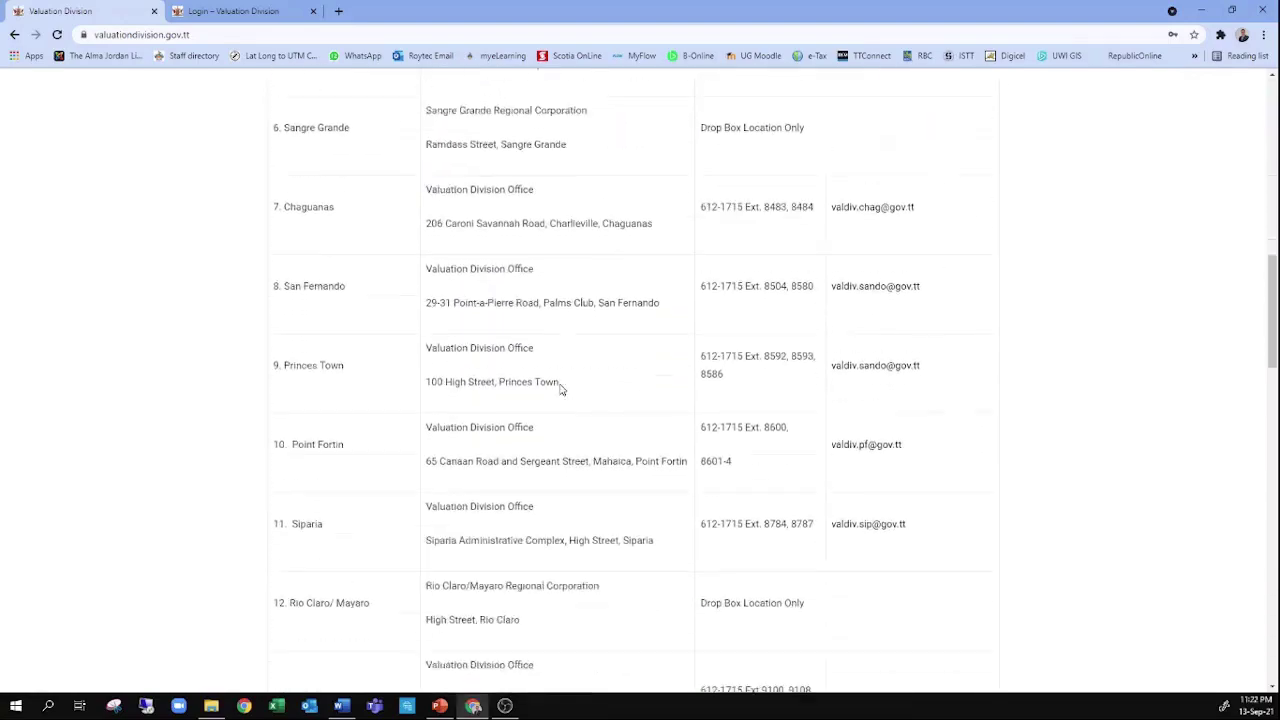
scroll(560, 388, down, 7)
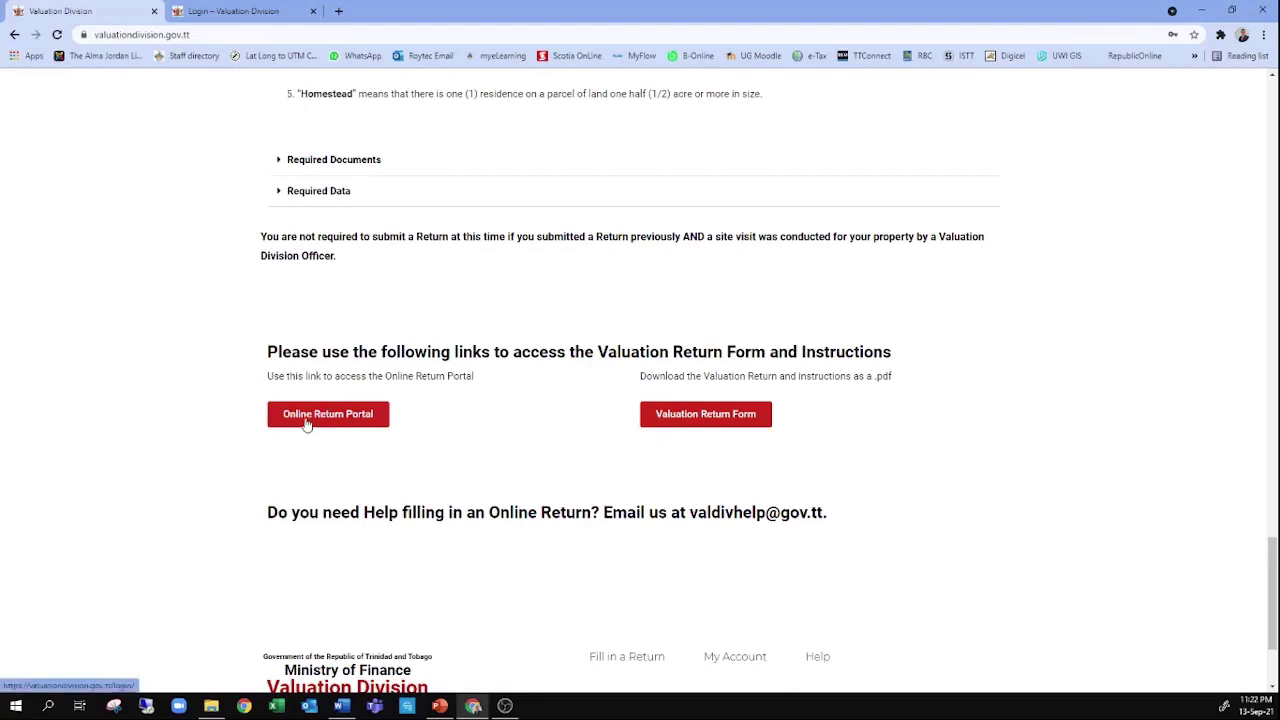
Open the Online Return Portal, log in with the saved account, and start a new return
click(306, 424)
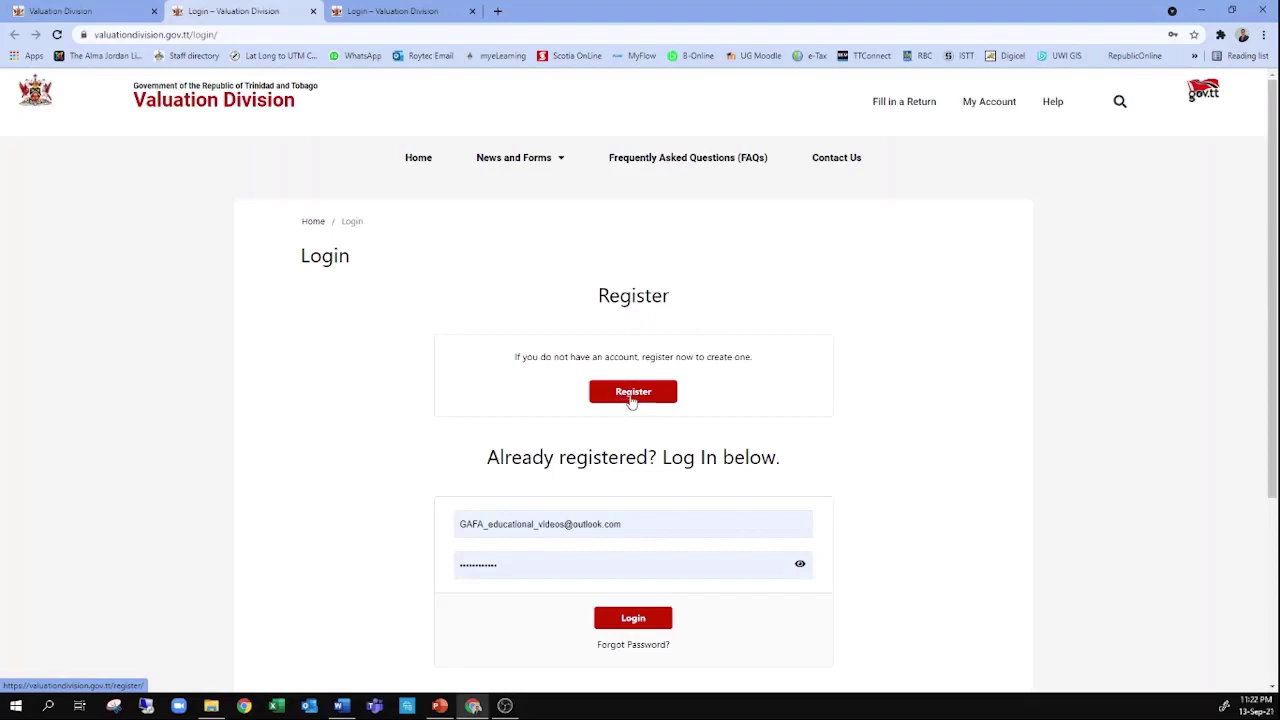
scroll(546, 481, down, 1)
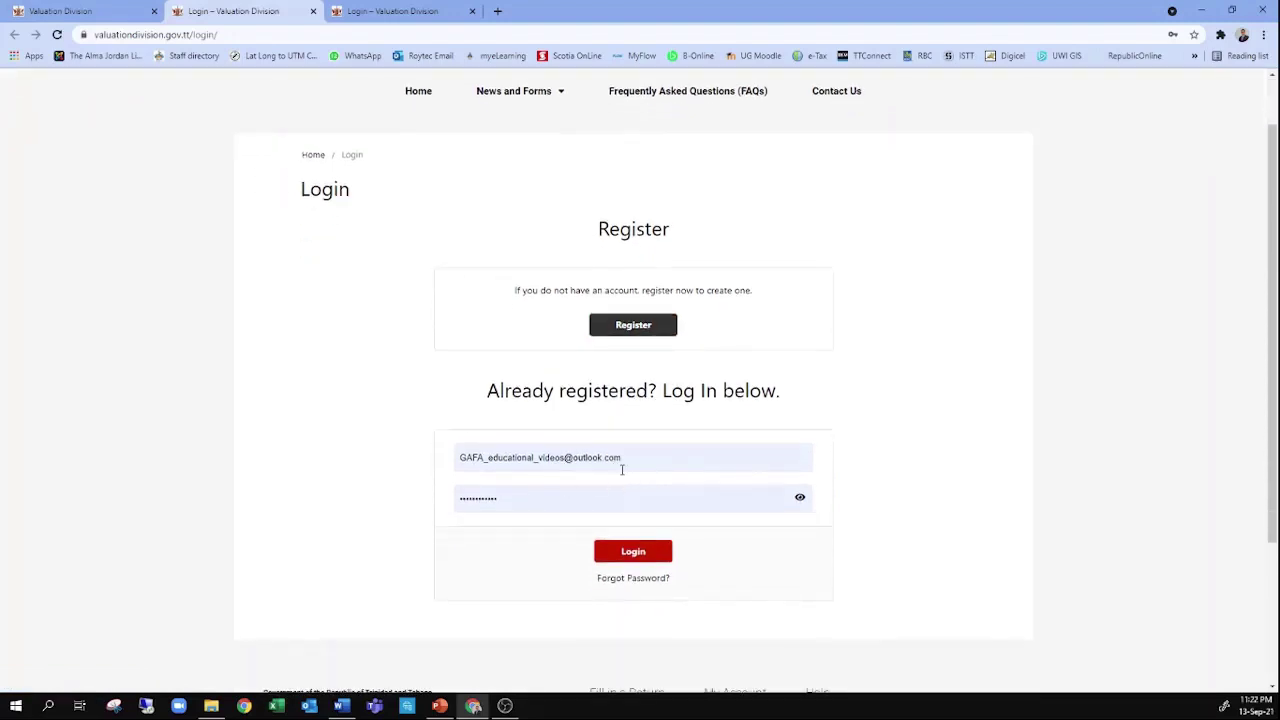
click(635, 556)
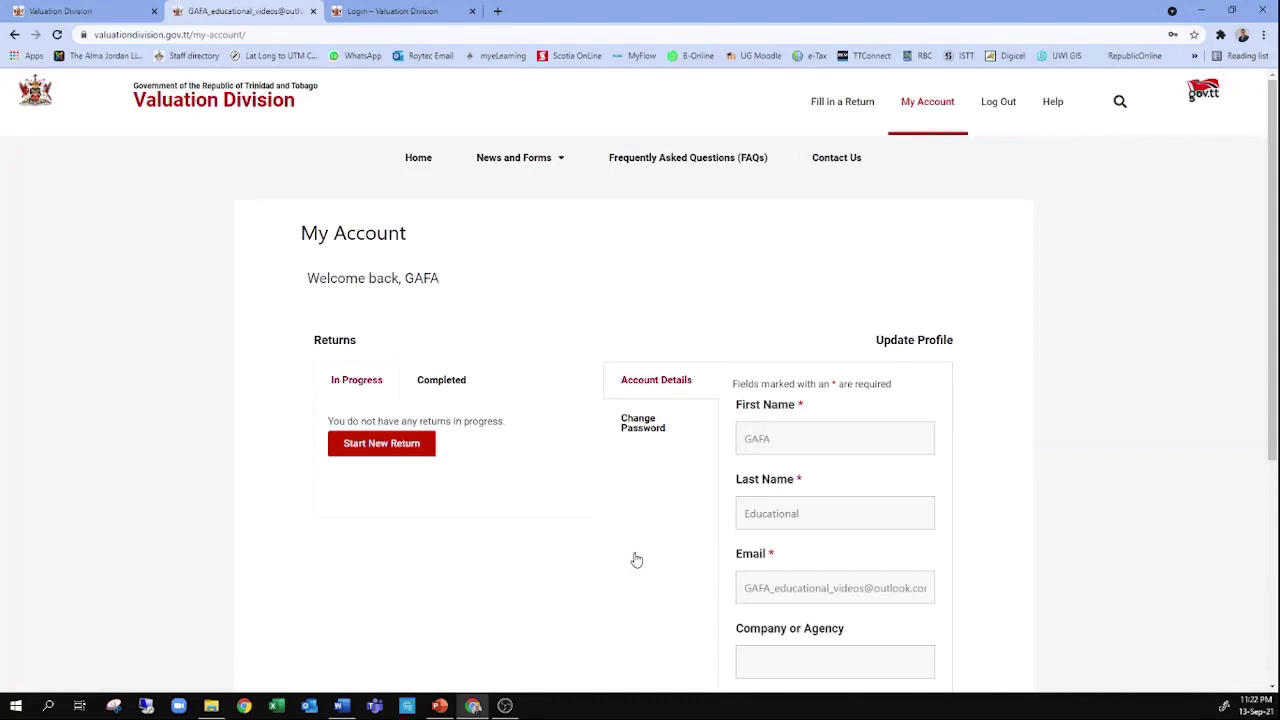
scroll(600, 471, down, 1)
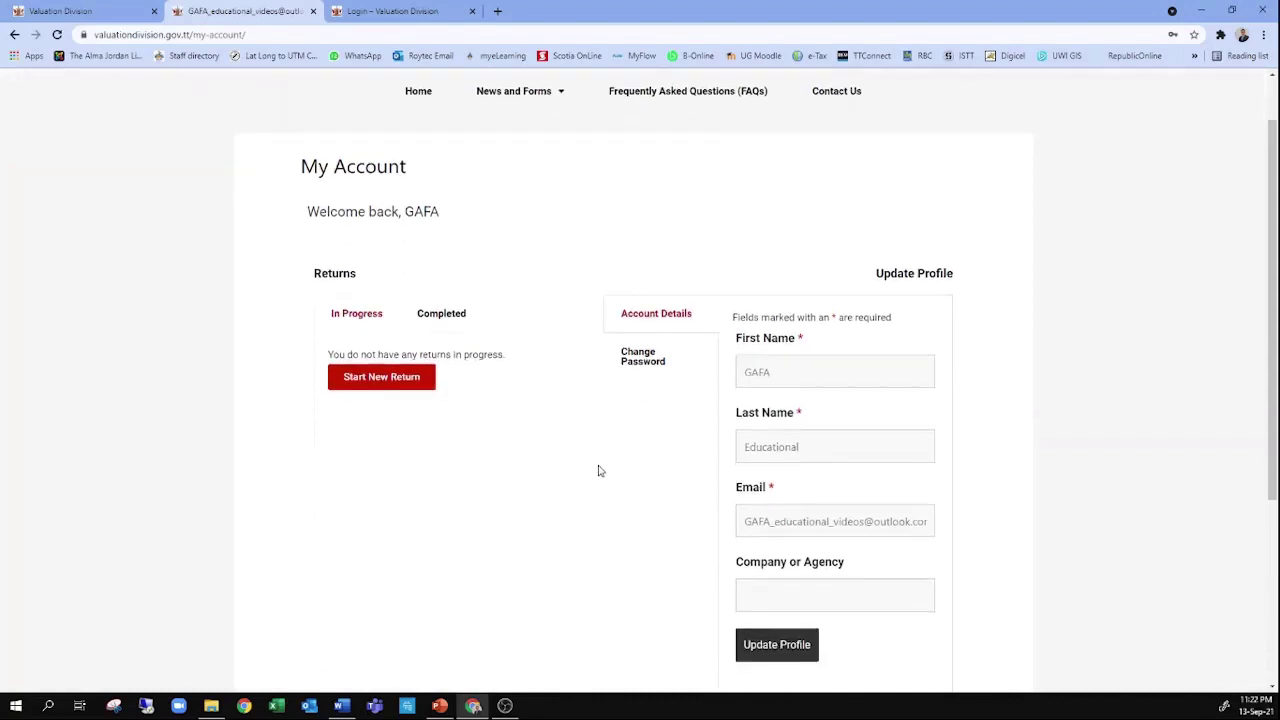
click(392, 380)
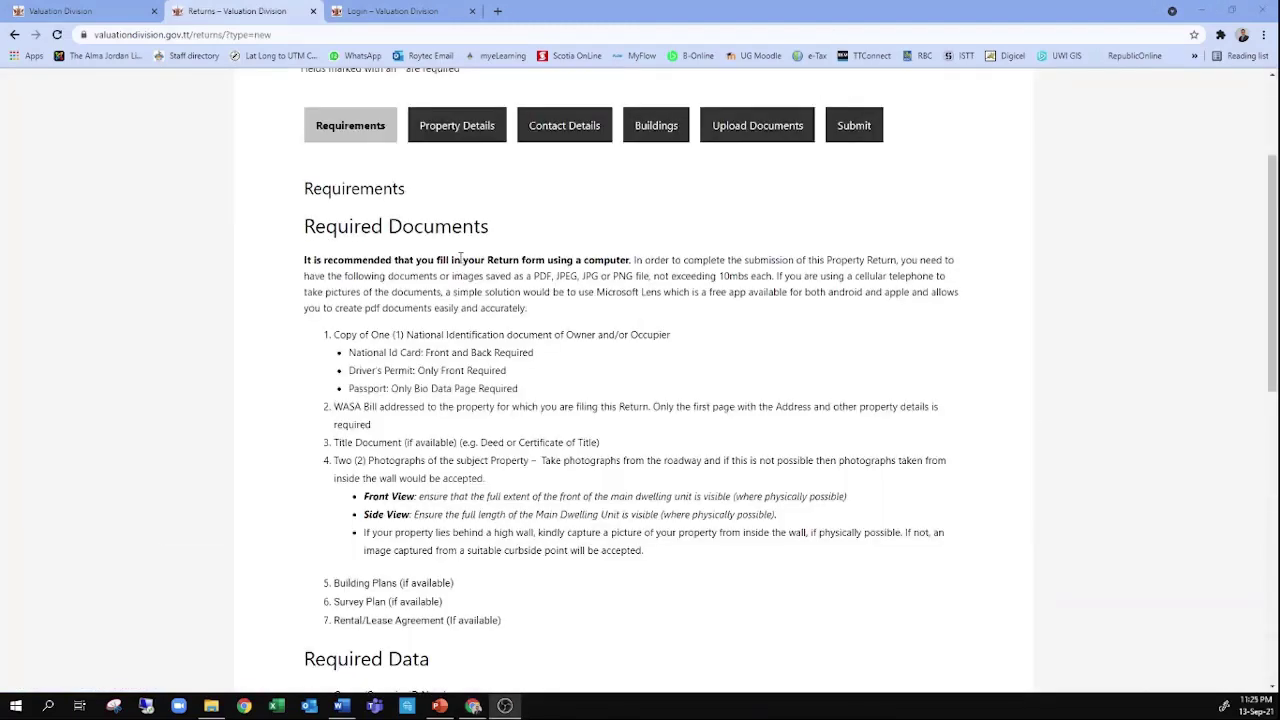
Read through the return requirements, including the Front View photo, then proceed to Property Details
scroll(460, 258, down, 1)
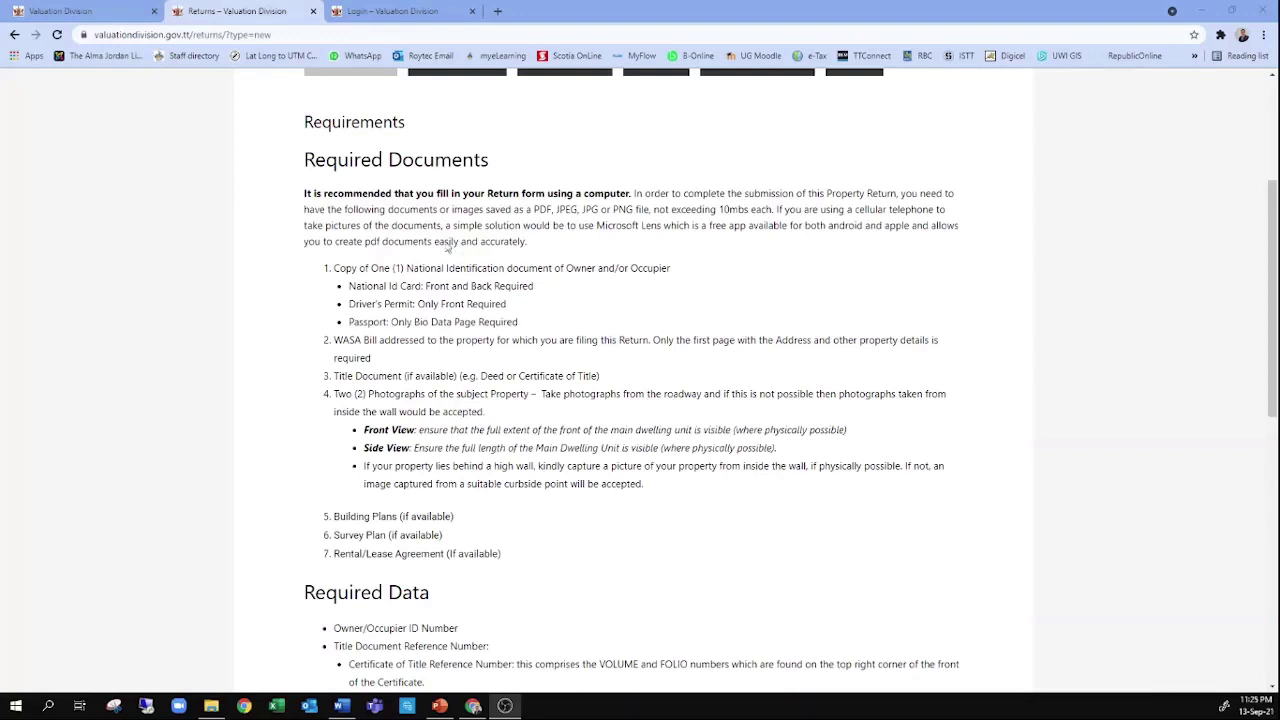
drag(408, 430, 364, 448)
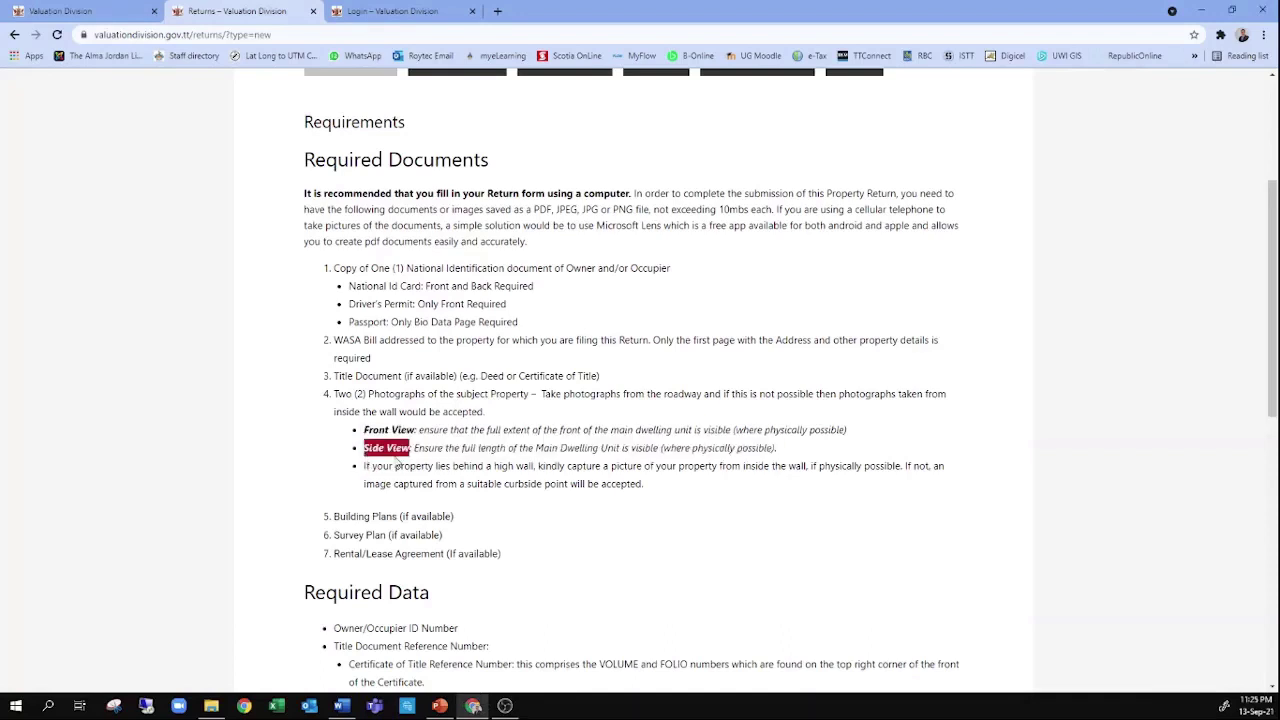
click(395, 454)
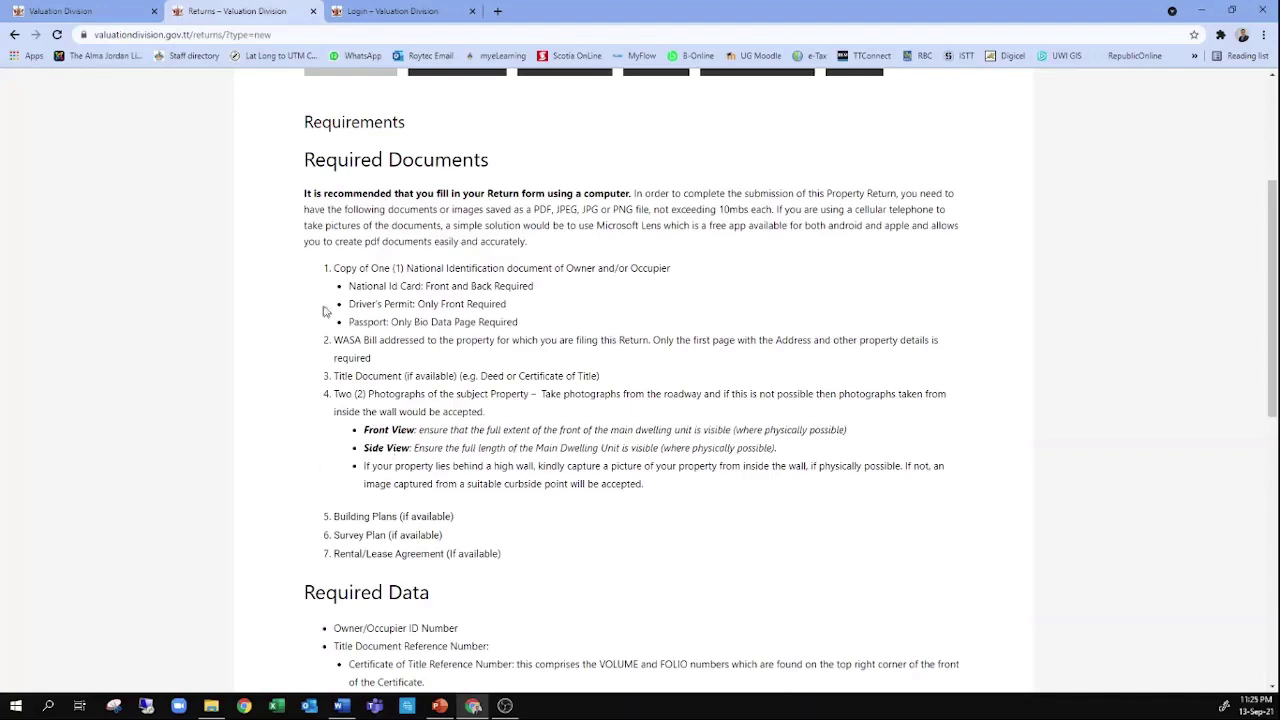
scroll(464, 443, down, 2)
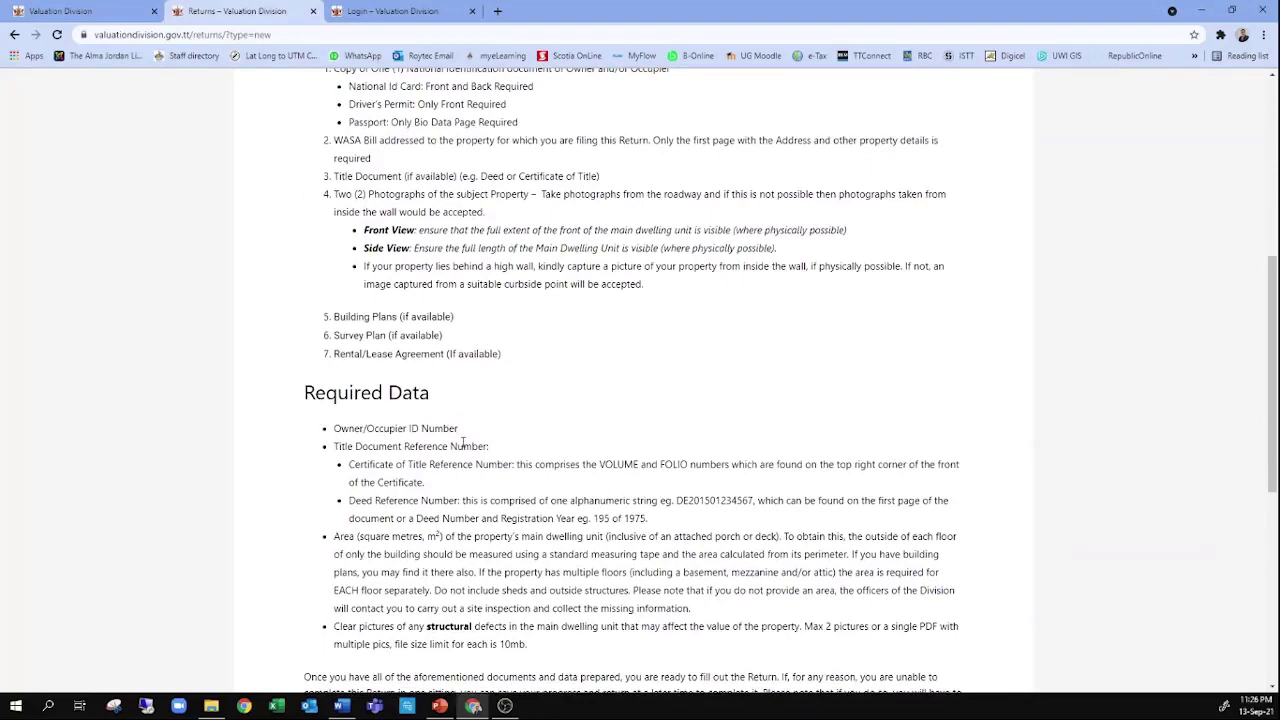
scroll(463, 443, down, 1)
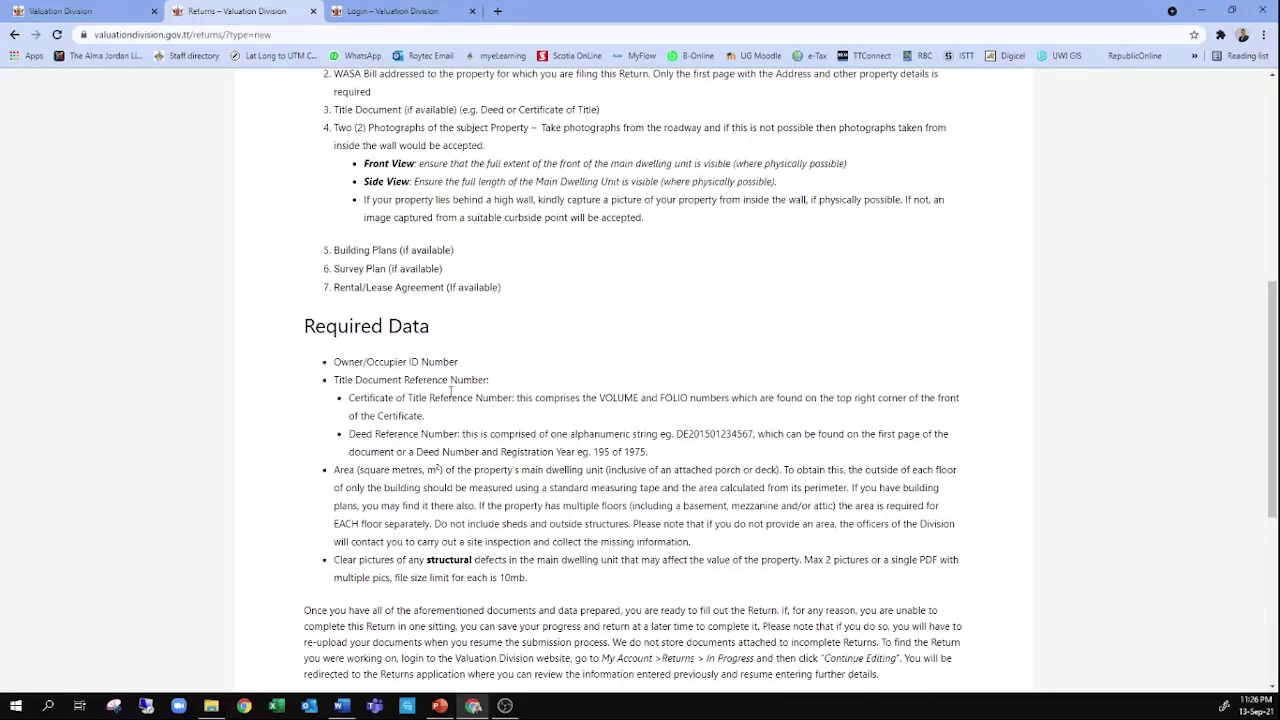
scroll(451, 391, down, 4)
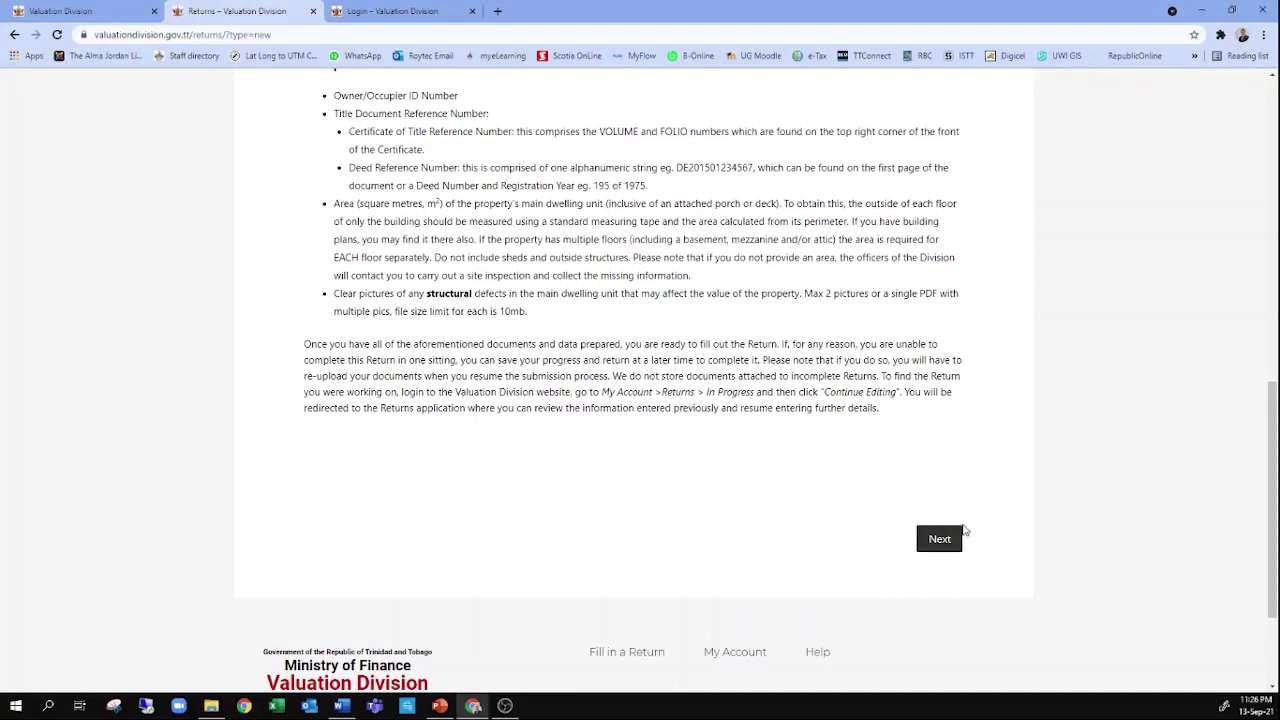
click(957, 540)
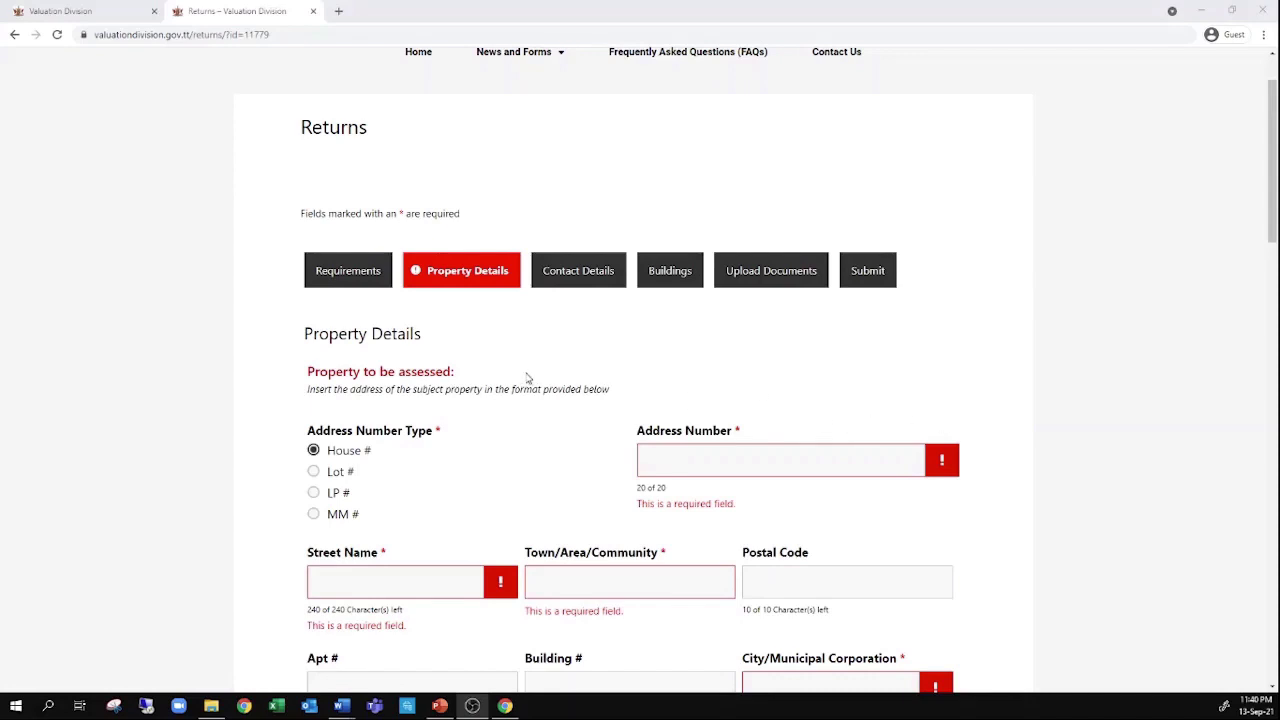
Fill in the property's address number, street name, town and city corporation fields
scroll(528, 377, down, 1)
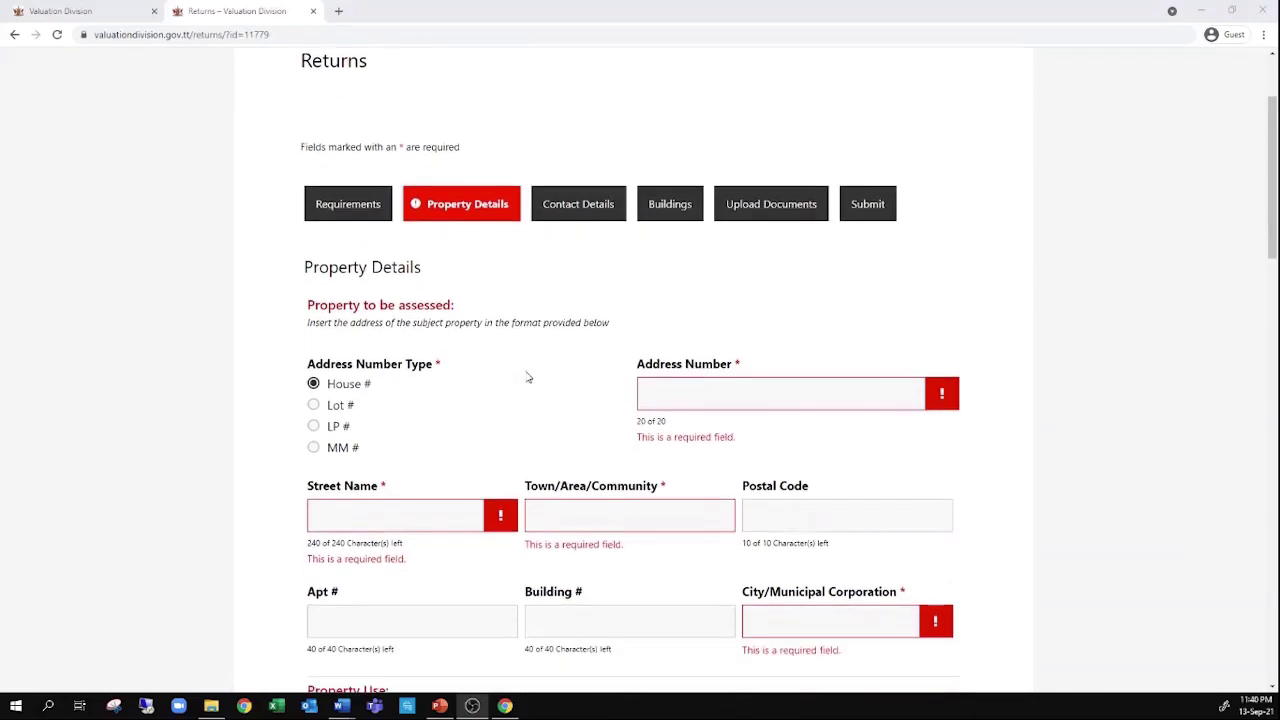
scroll(528, 377, down, 2)
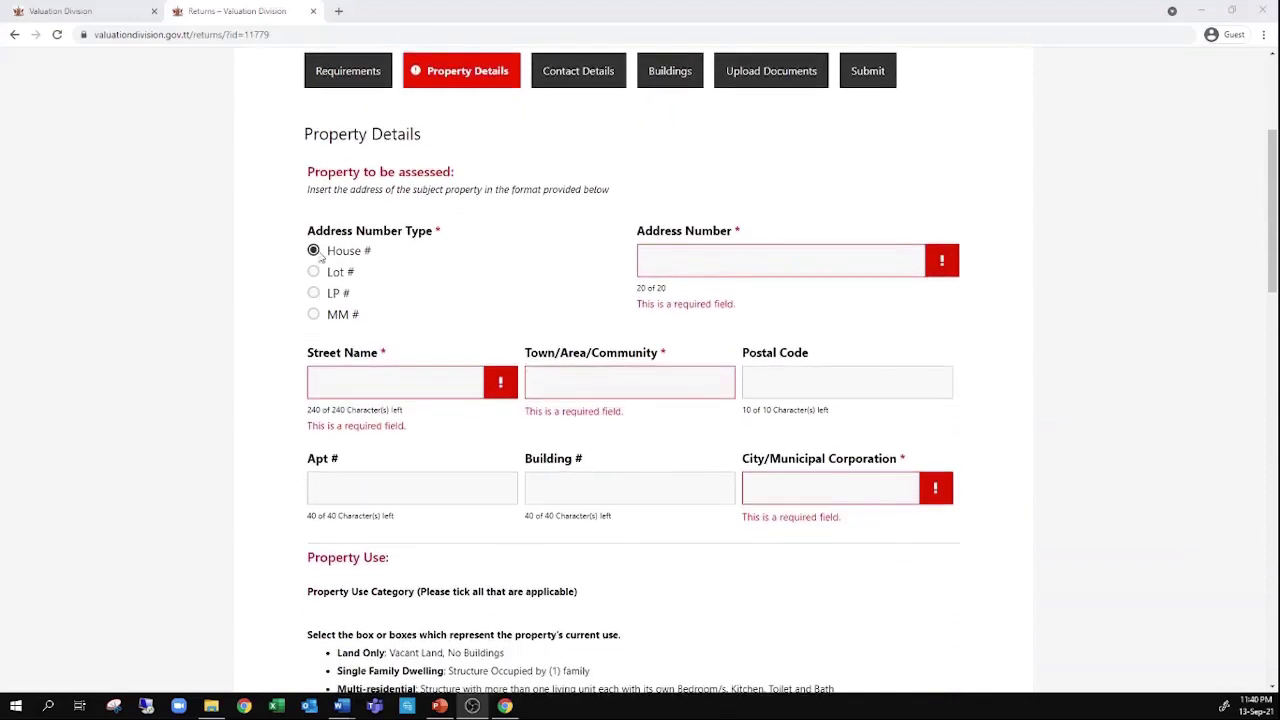
click(722, 262)
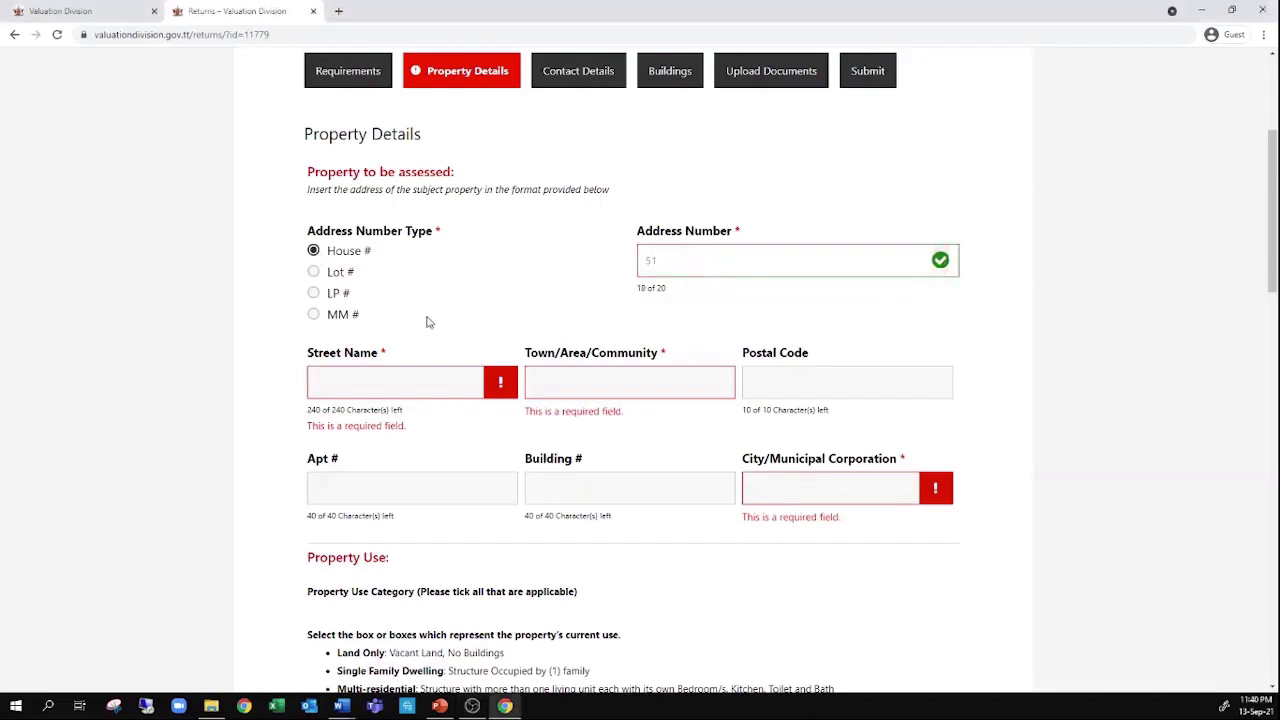
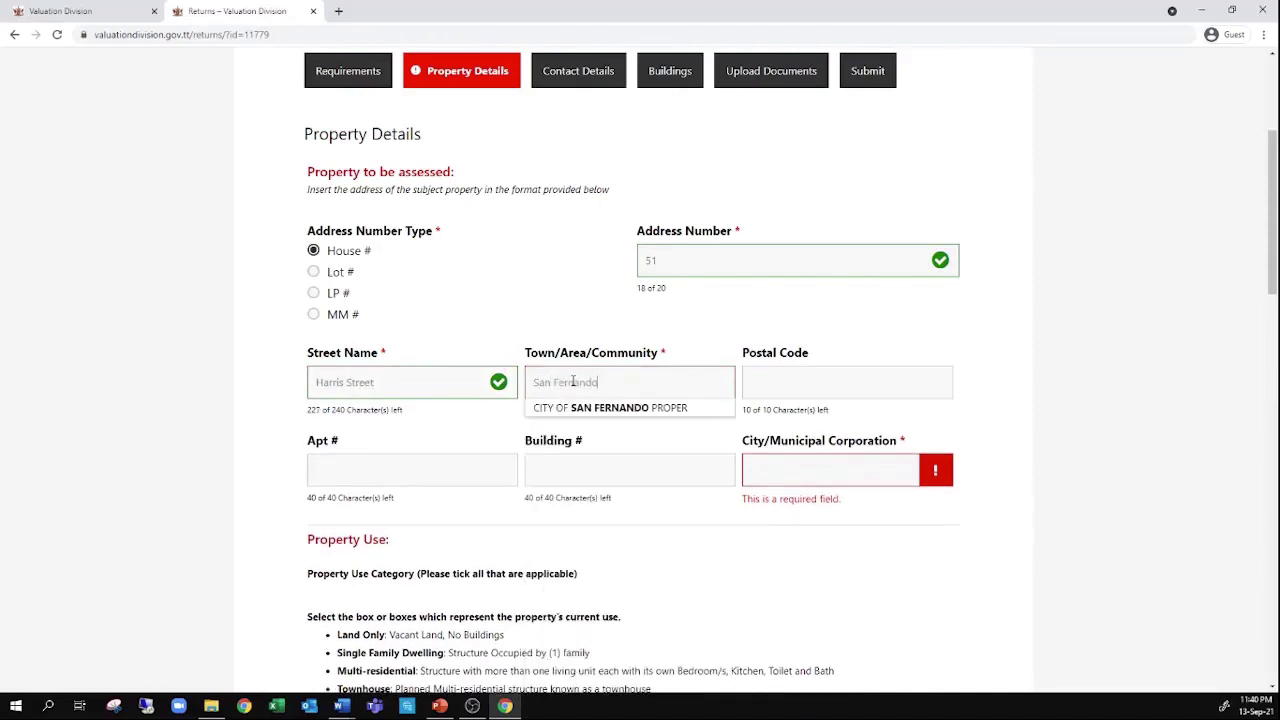
click(798, 467)
text(Sand)
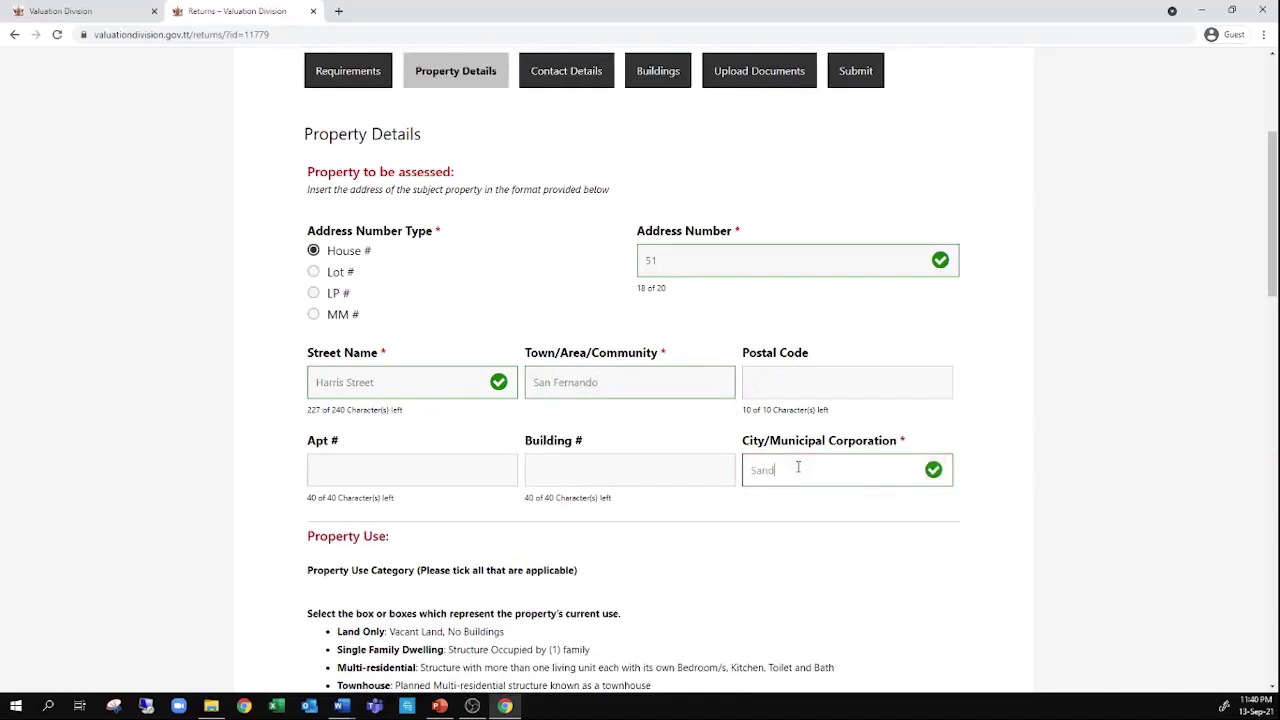
key(BackSpace)
text( Fernando City Corp)
Point out that Street Name and Town/Area/Community are required fields
double_click(382, 354)
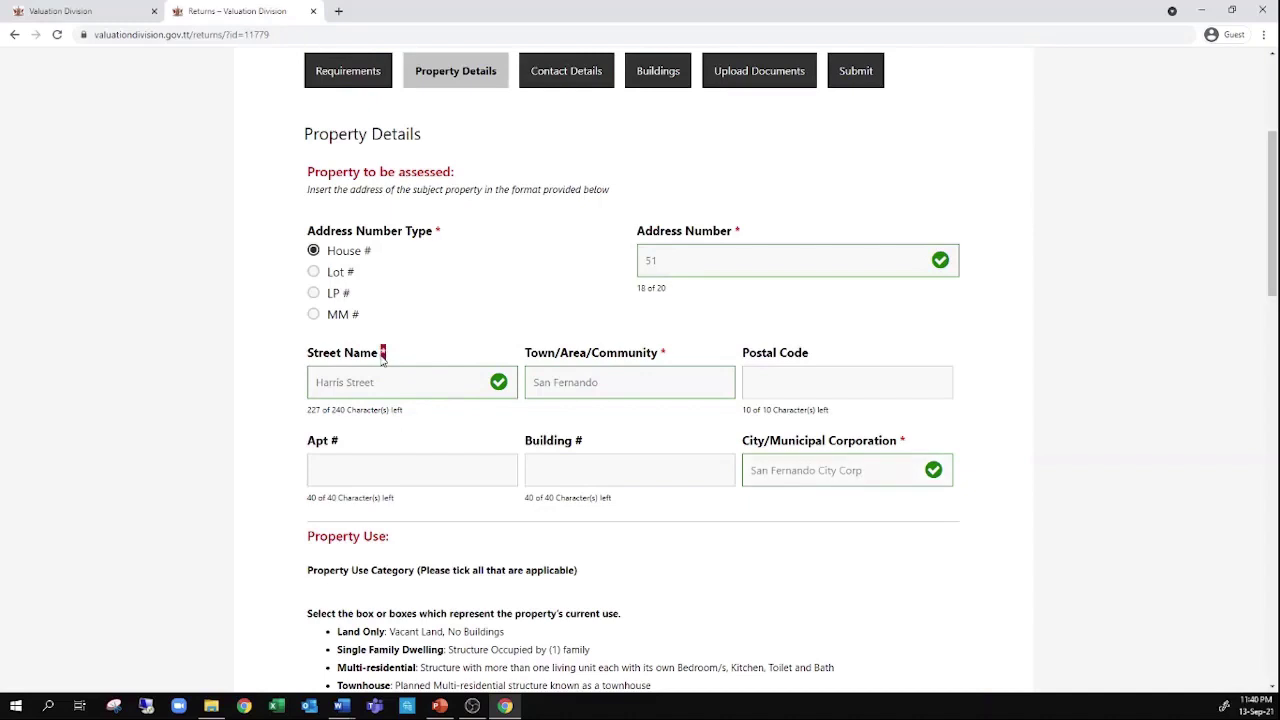
double_click(663, 354)
click(365, 447)
click(441, 460)
Mark the property as a Single Family Dwelling with title ownership type Other
scroll(438, 458, down, 4)
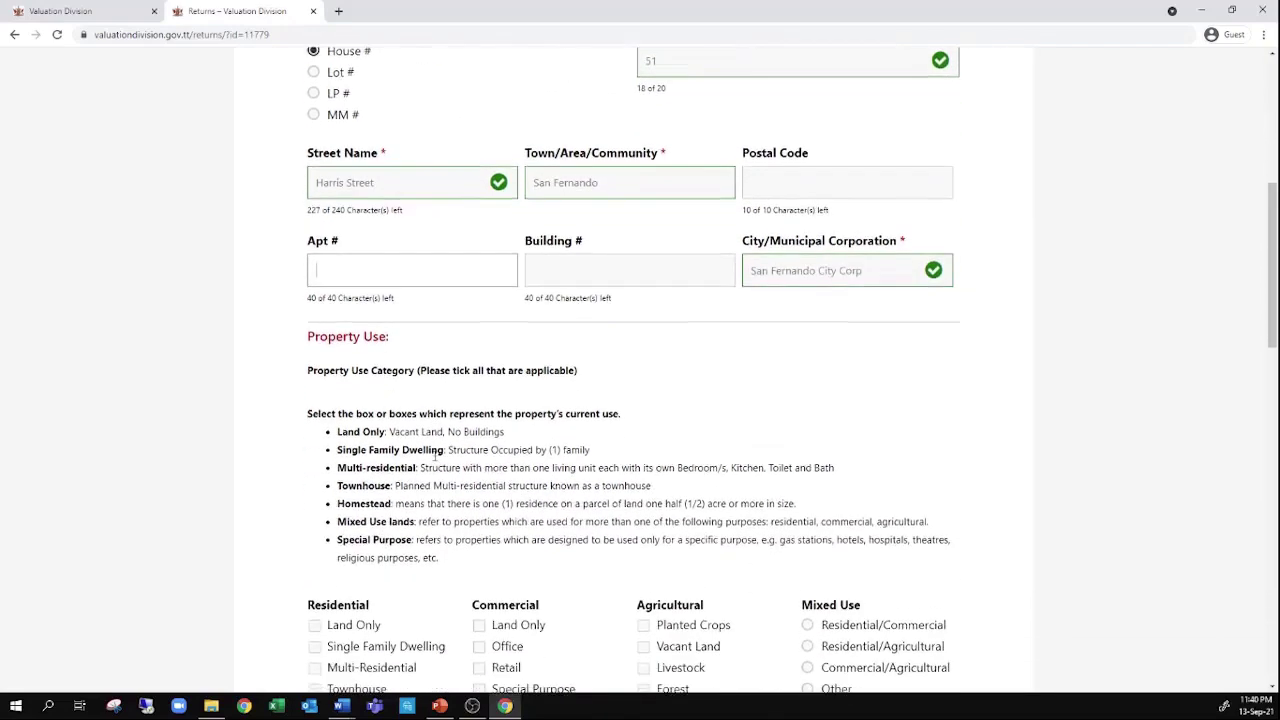
scroll(435, 455, down, 1)
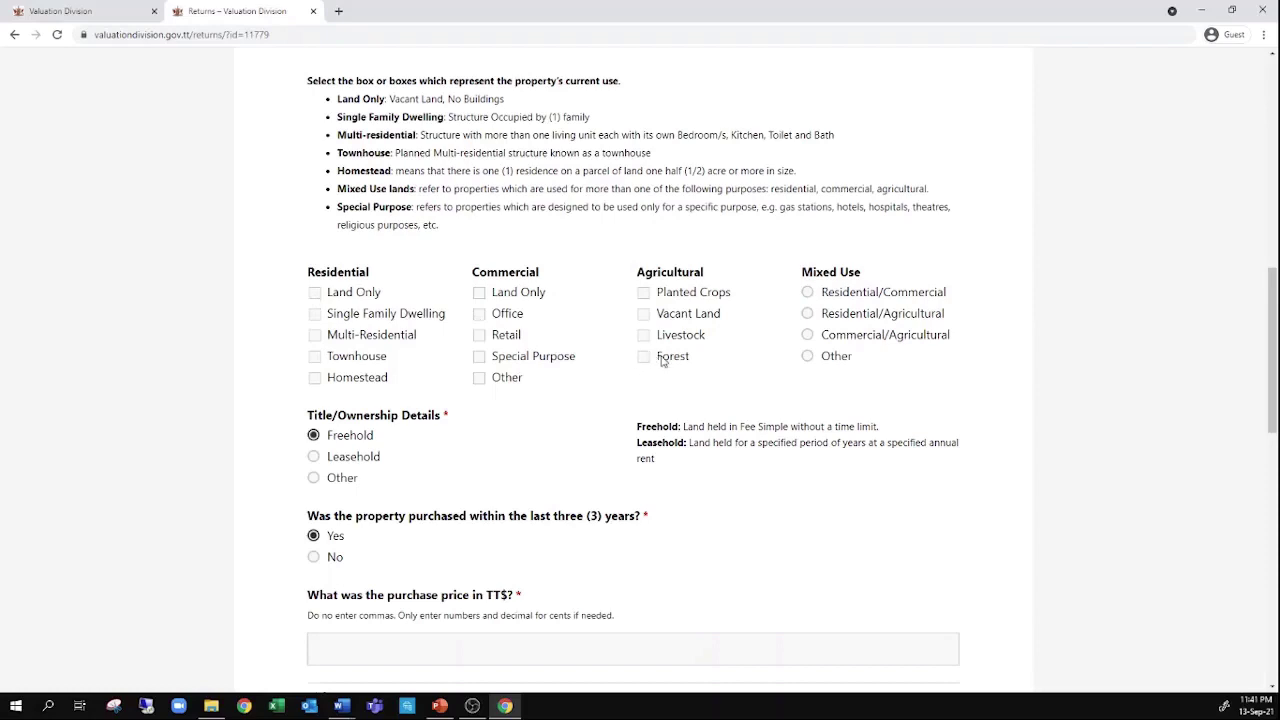
click(313, 319)
scroll(368, 443, down, 1)
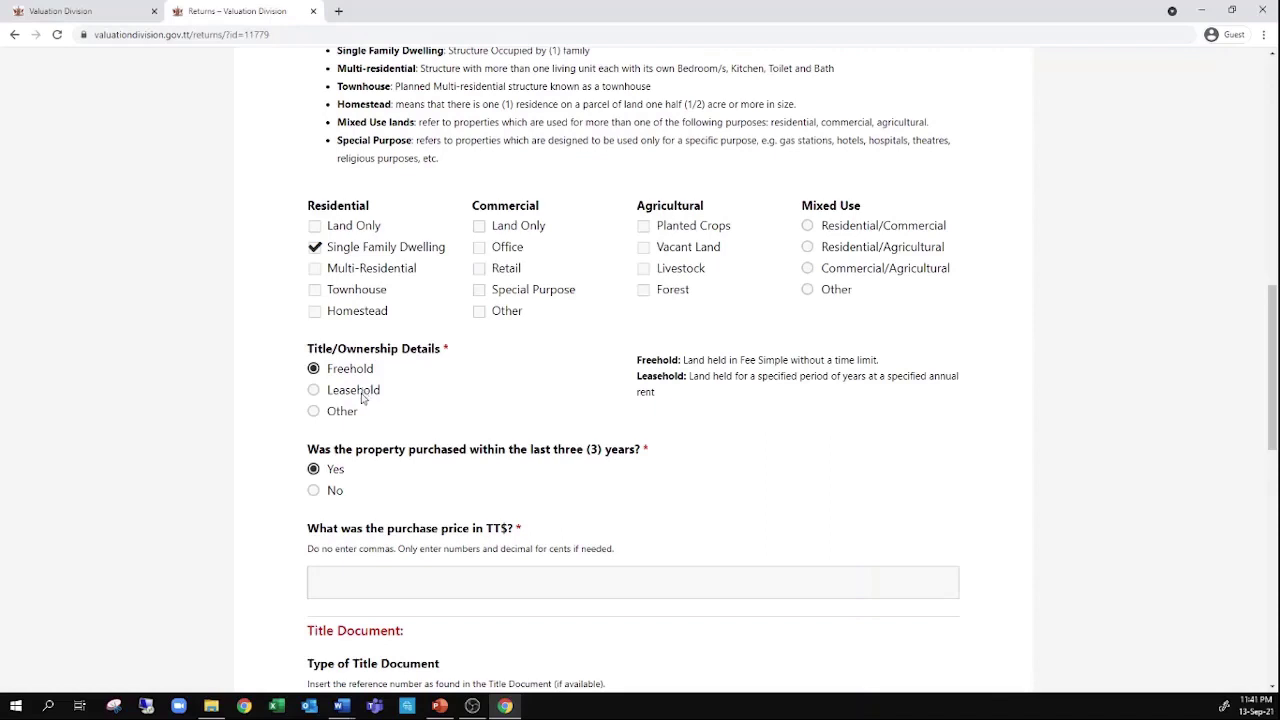
click(316, 412)
drag(683, 362, 686, 372)
click(881, 365)
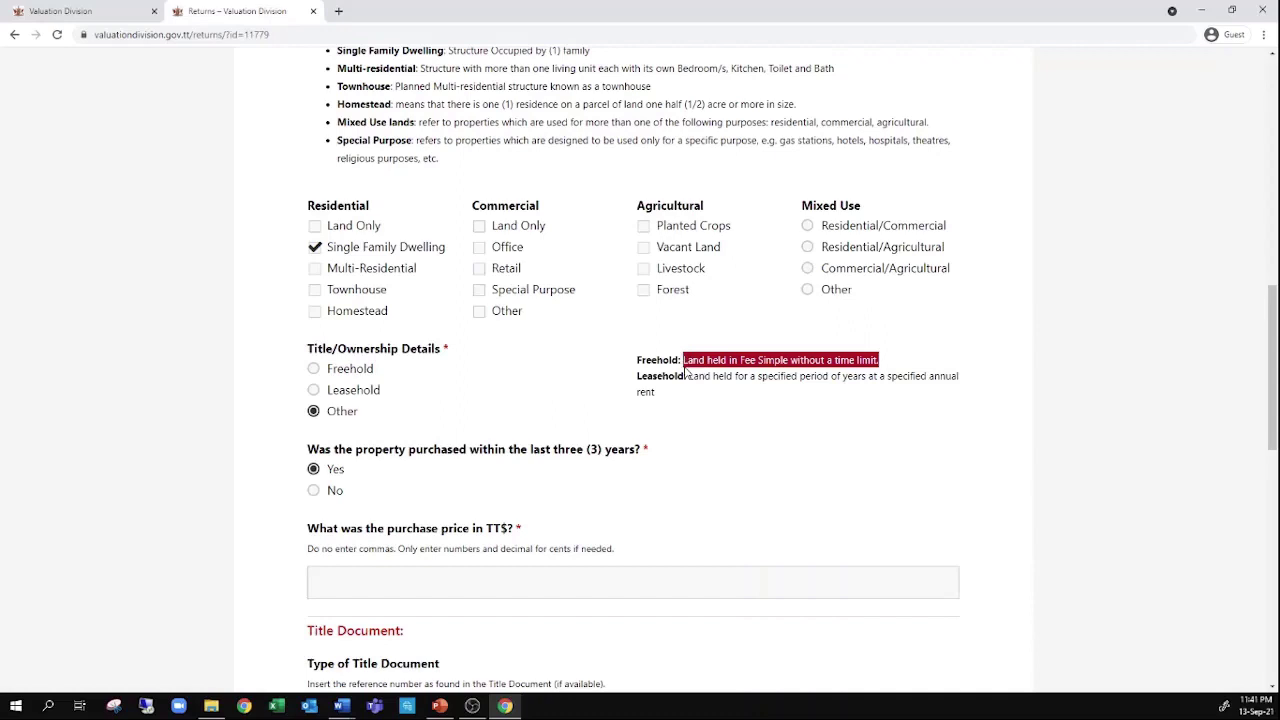
click(404, 420)
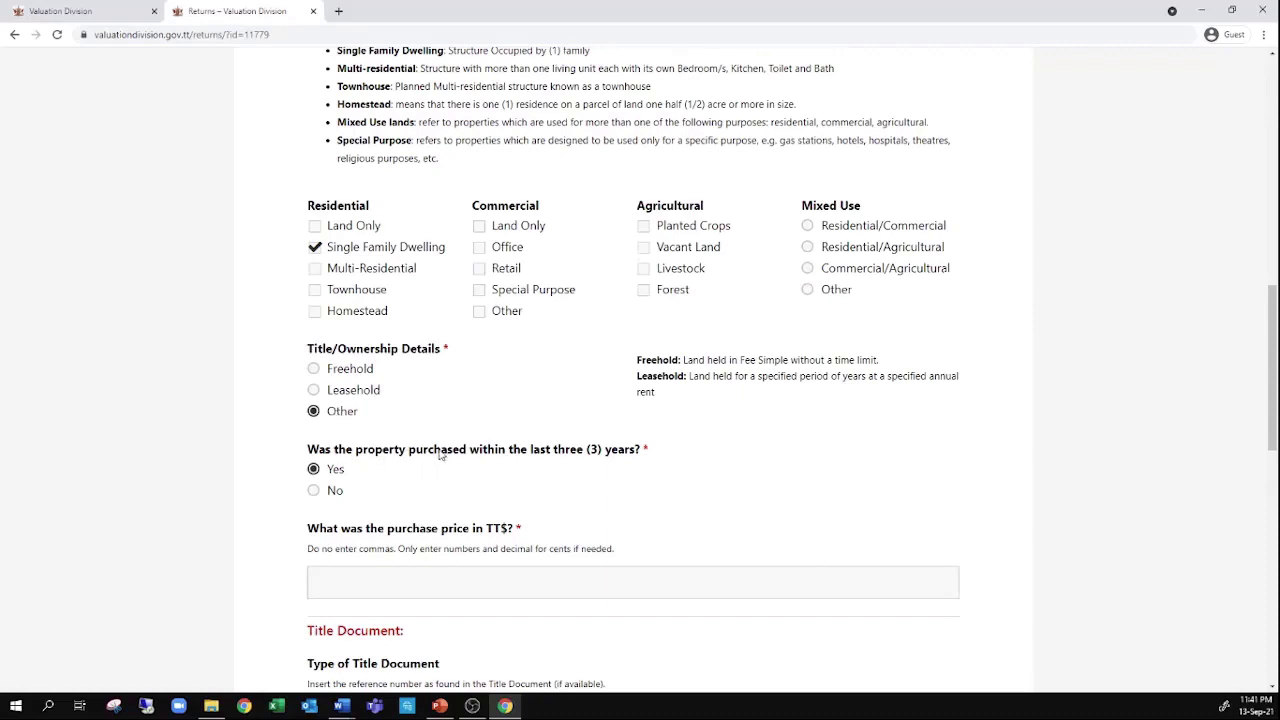
Answer No to the property being purchased within the last three years
scroll(440, 454, down, 2)
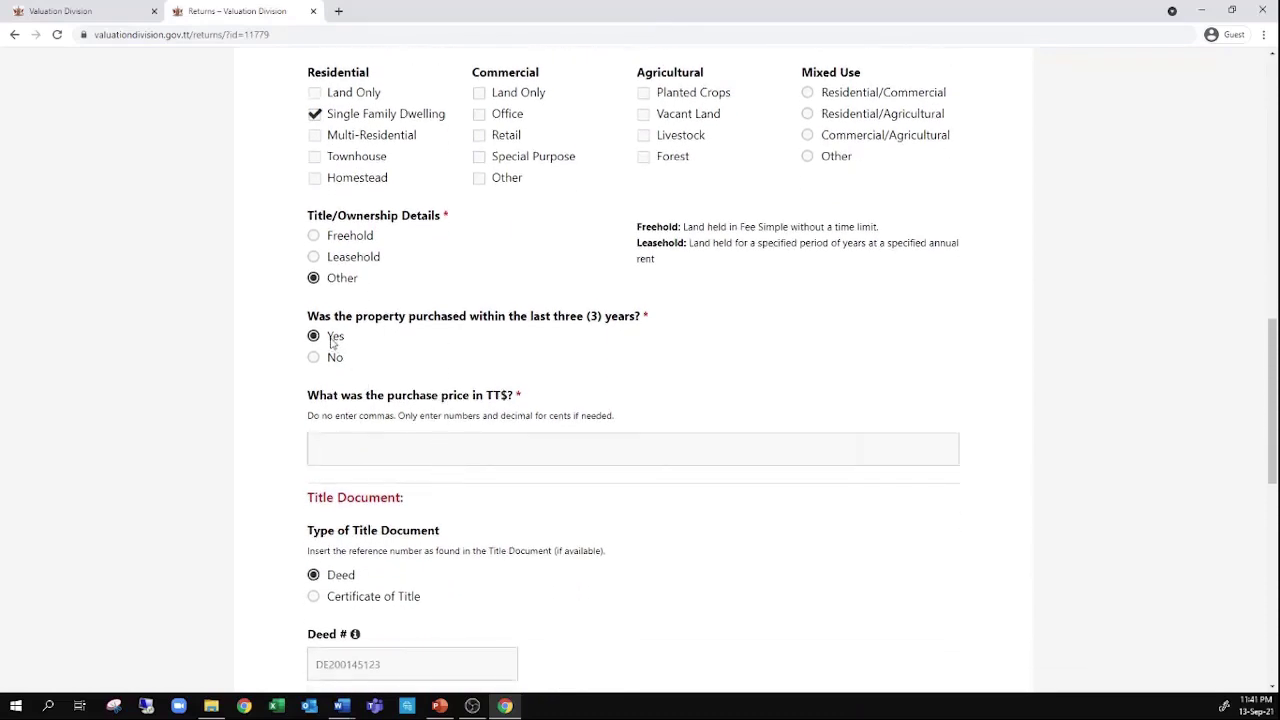
click(361, 449)
click(314, 358)
scroll(368, 397, down, 2)
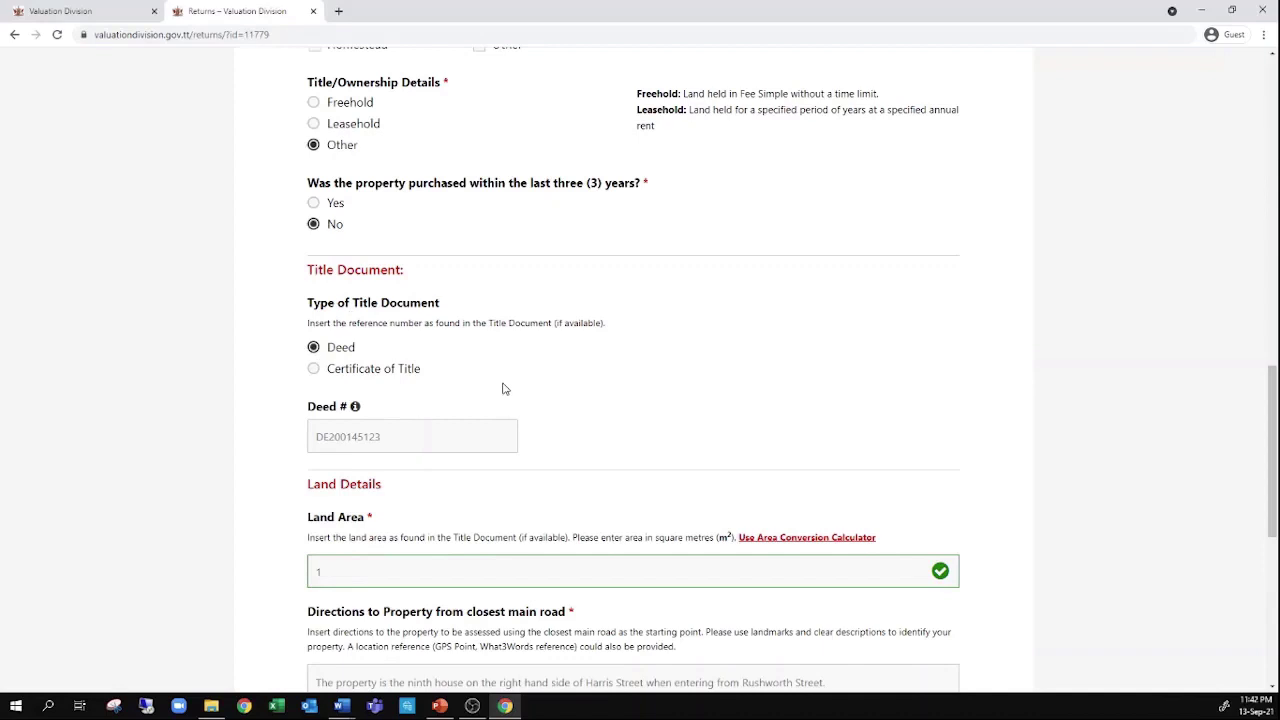
Try land area values 465, 1 and 0.9, then dismiss the greater-than-0 warning
scroll(500, 425, down, 1)
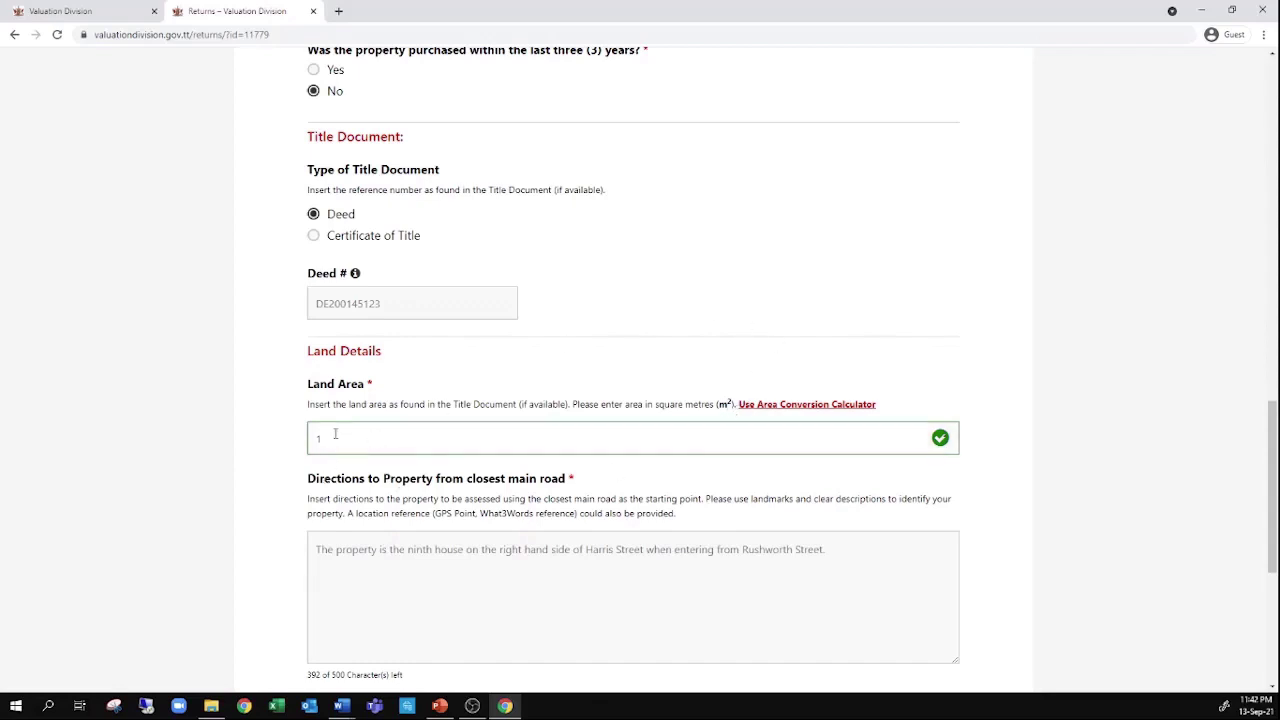
key(BackSpace)
text(465)
drag(352, 438, 251, 440)
text(1)
key(BackSpace)
text(0.9)
scroll(350, 460, down, 1)
click(366, 491)
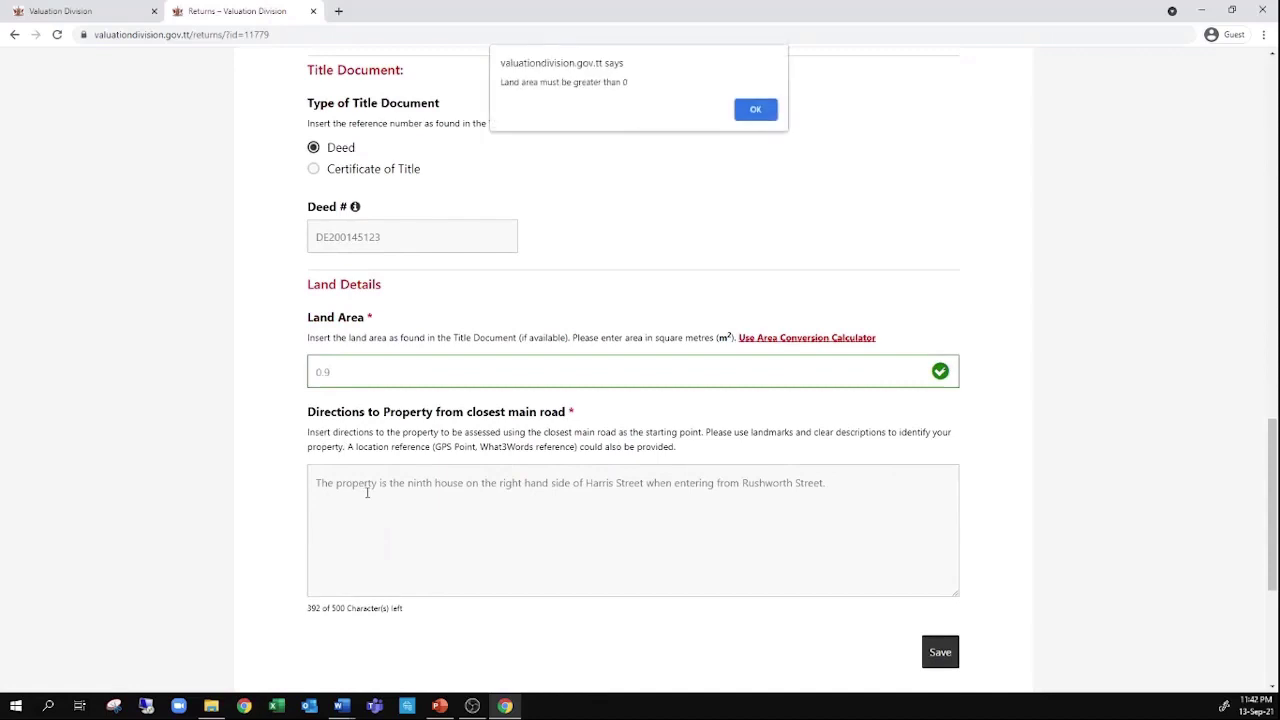
click(755, 118)
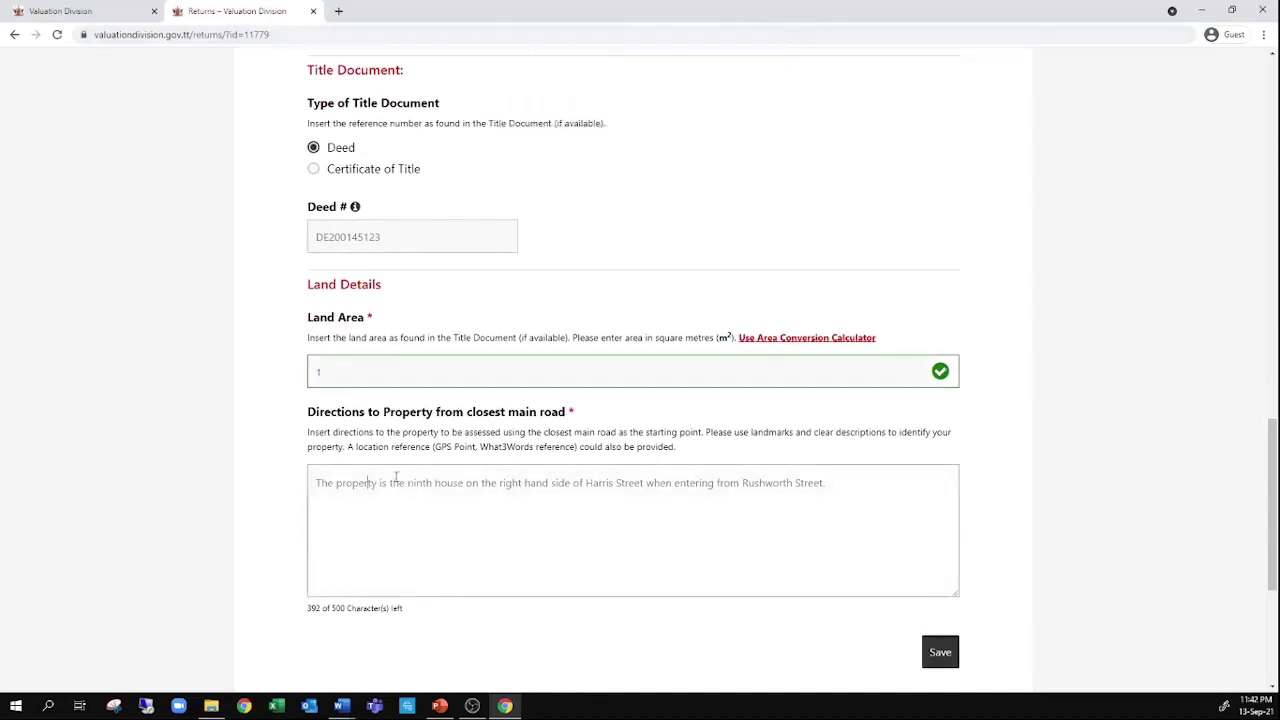
Clear the Directions box and save the property details
drag(837, 483, 300, 515)
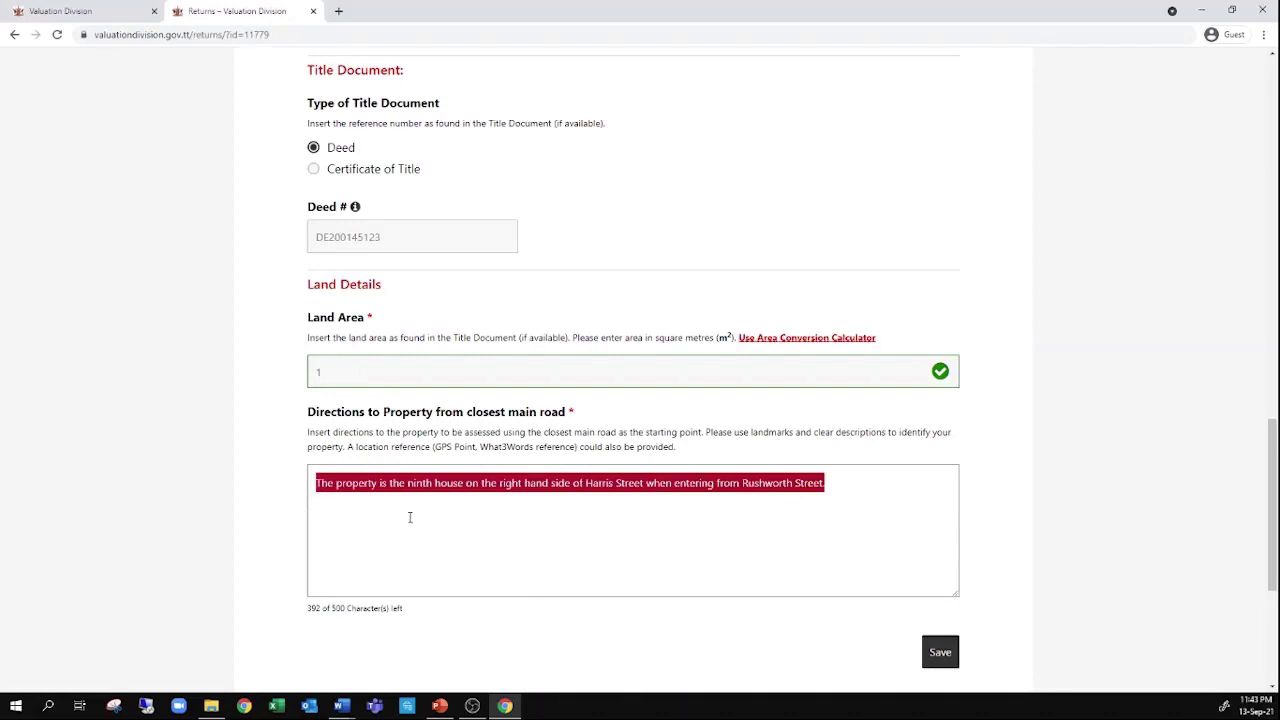
key(BackSpace)
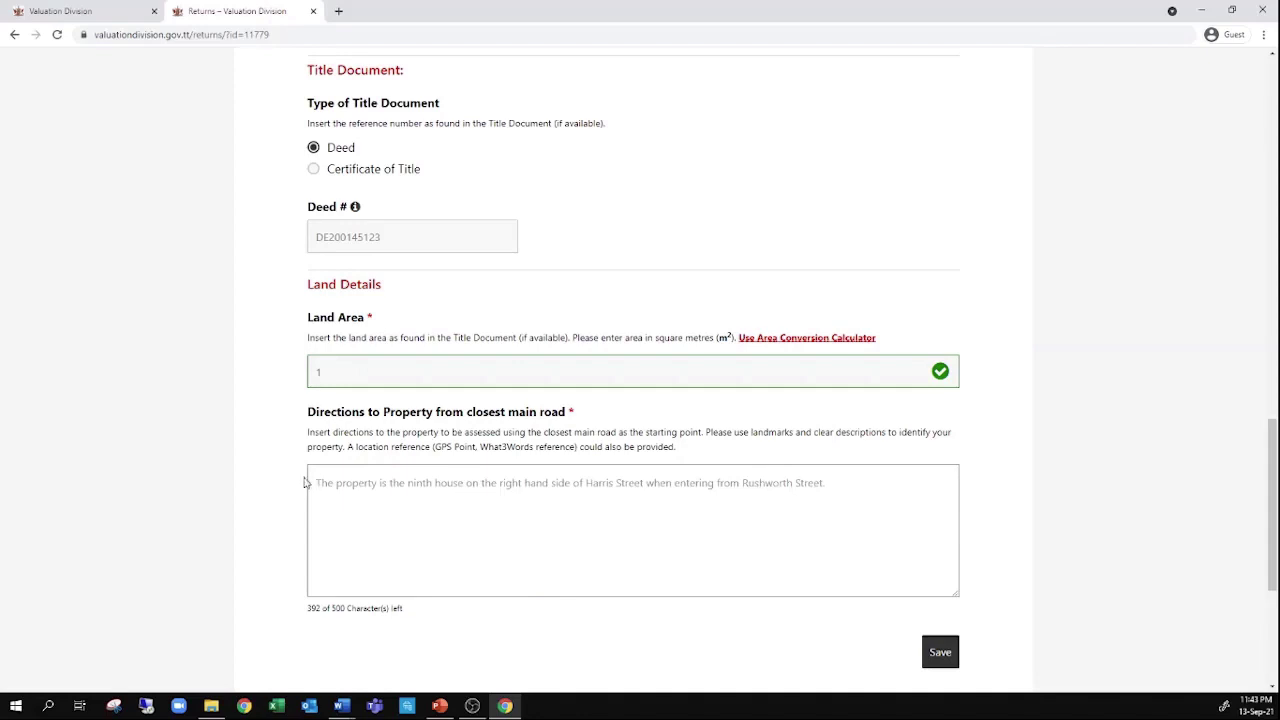
drag(314, 483, 829, 477)
click(858, 479)
scroll(903, 549, down, 1)
click(928, 650)
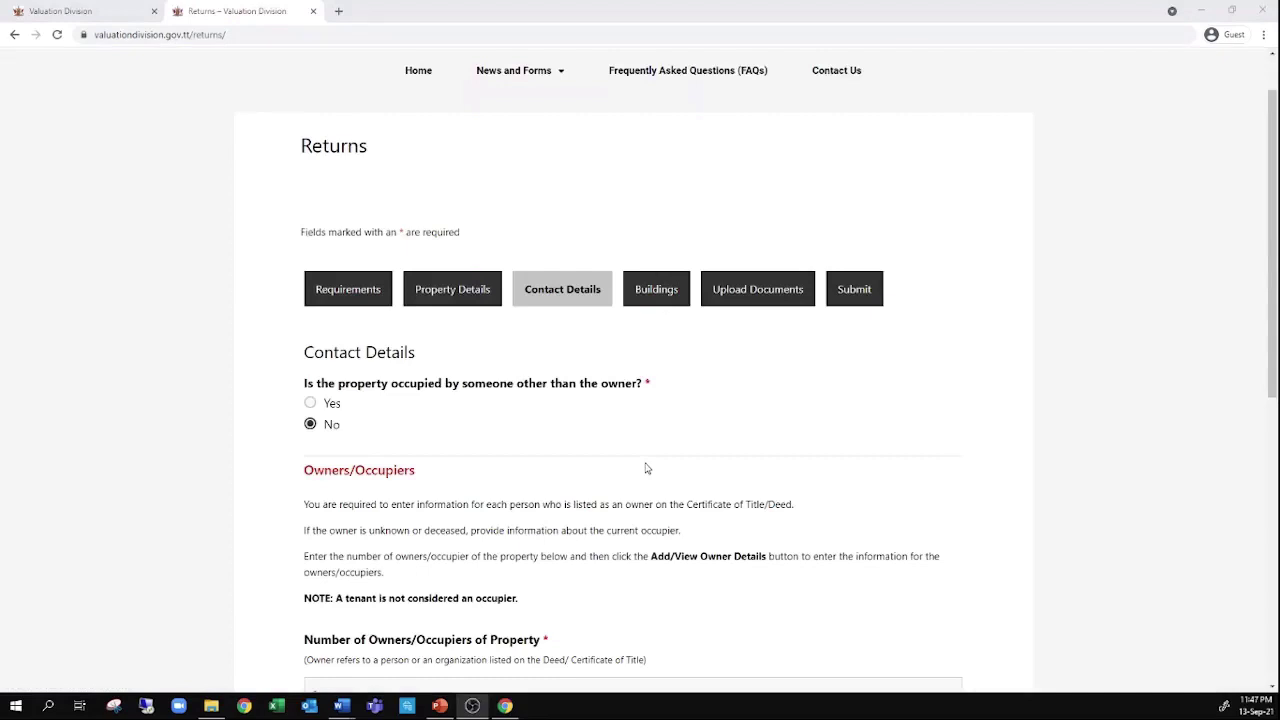
Scroll down Contact Details and open the owners and occupiers list showing one owner
scroll(646, 468, down, 2)
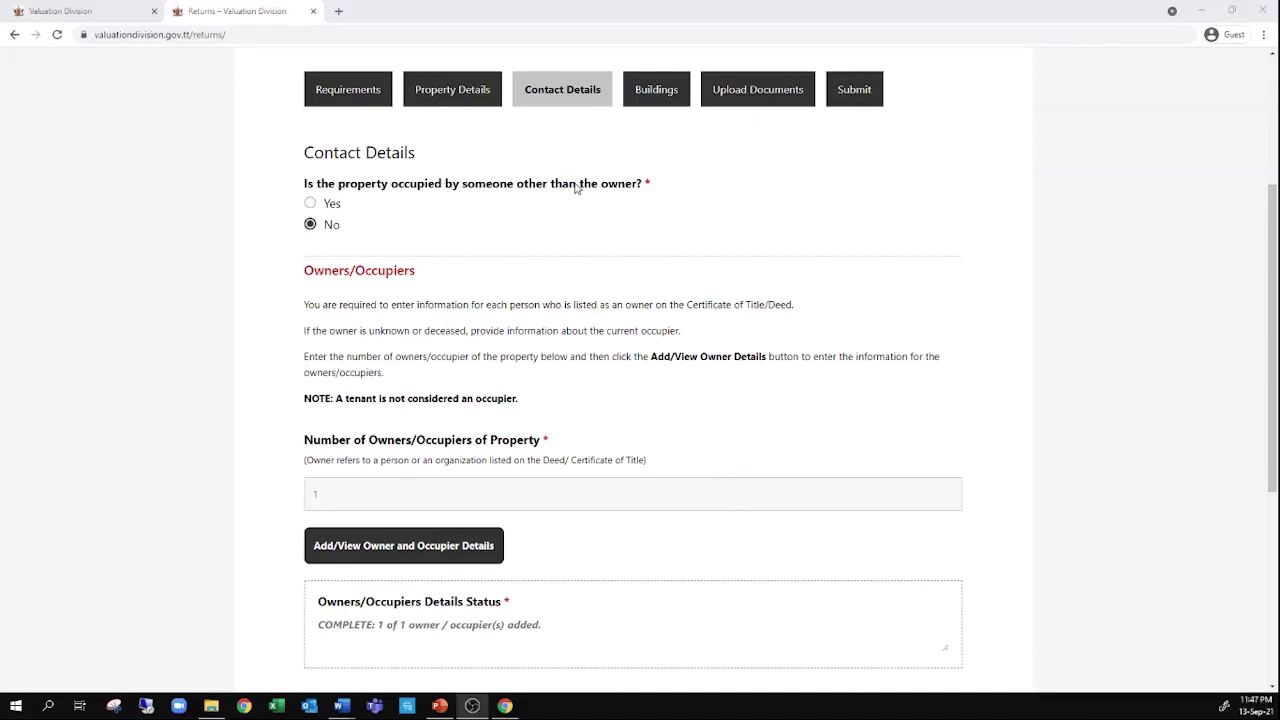
scroll(338, 224, down, 2)
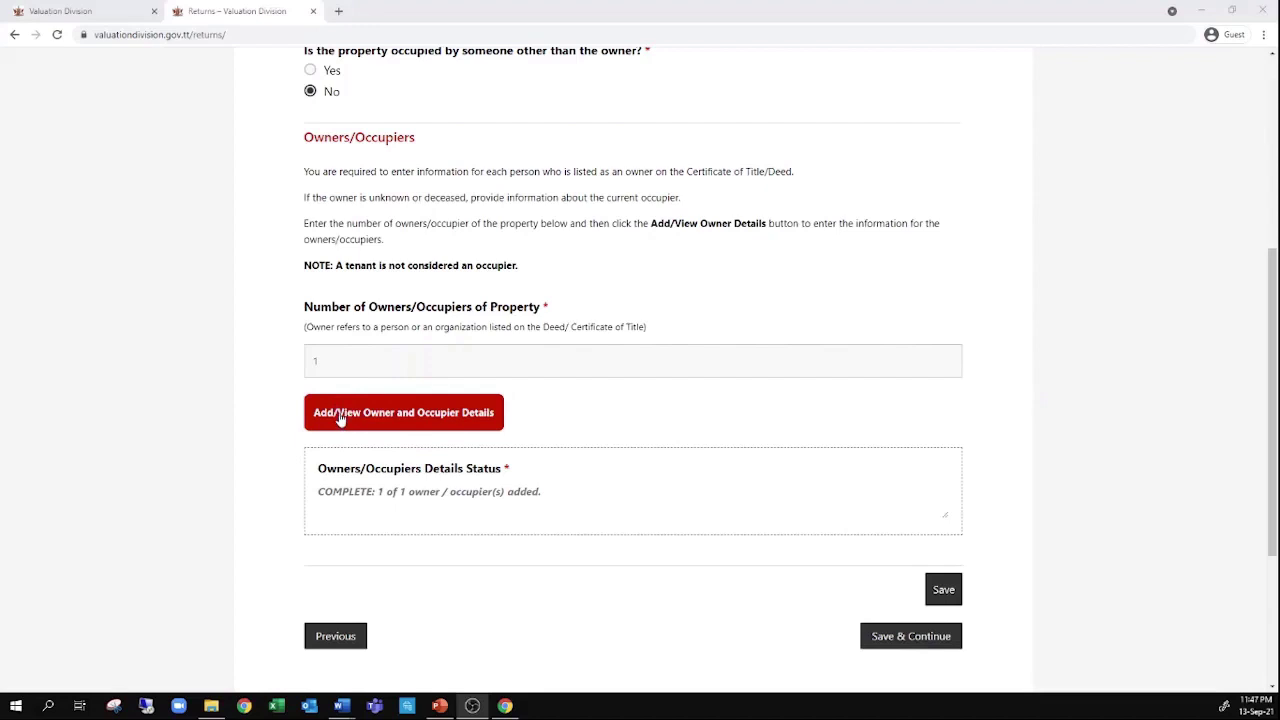
click(340, 418)
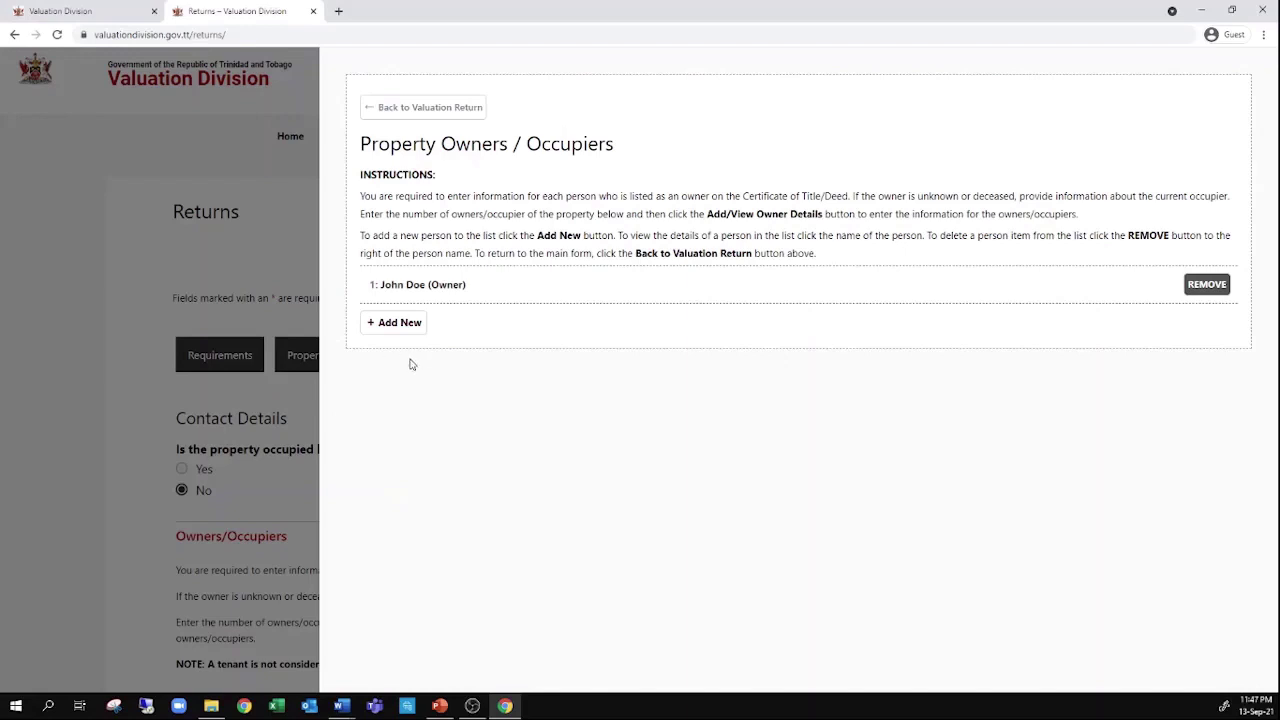
Add a new person marked as Owner and enter their first and last name
click(397, 323)
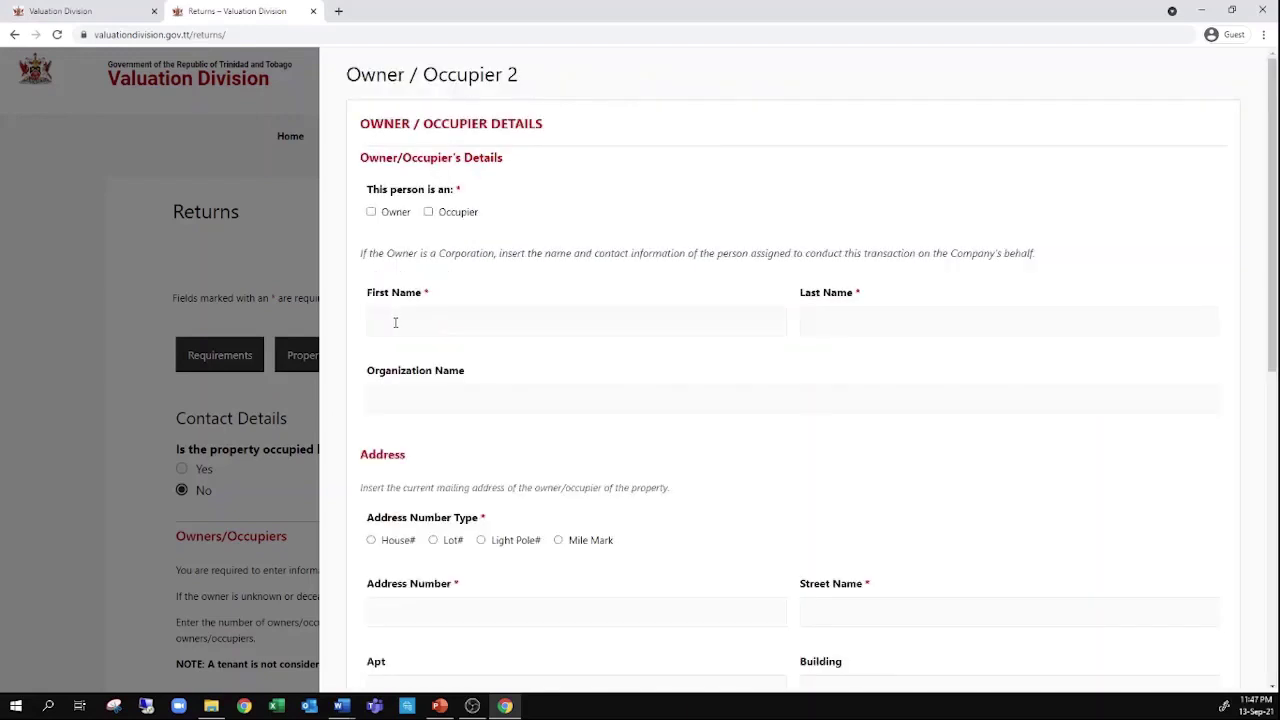
click(372, 213)
click(387, 318)
text(John)
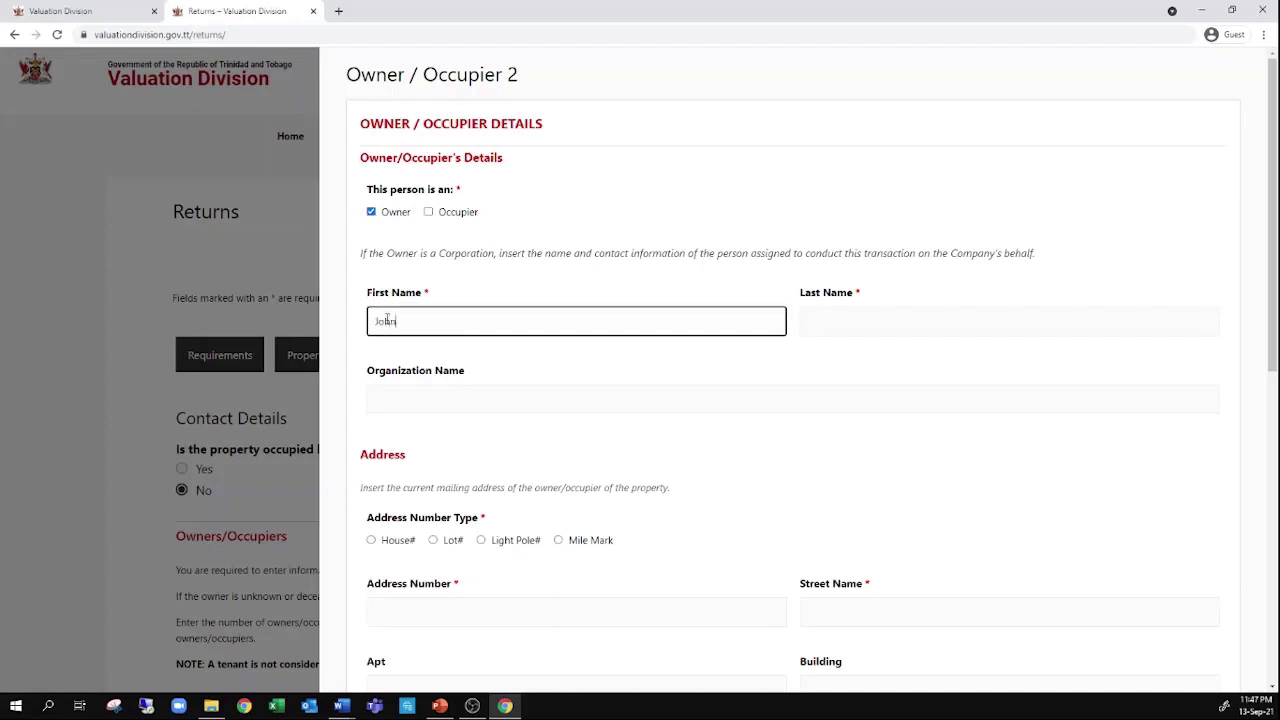
click(843, 318)
text(Doe)
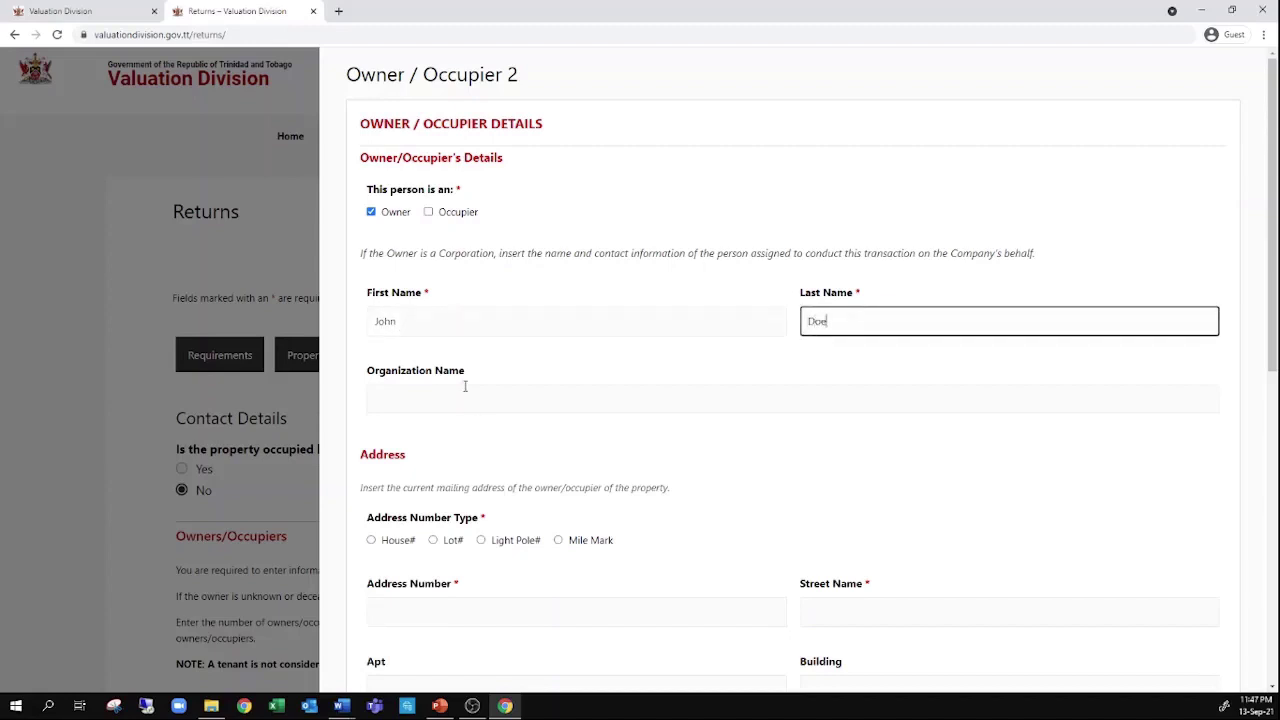
Type an organization name for the owner, then clear the field again
click(452, 392)
text(G.A.)
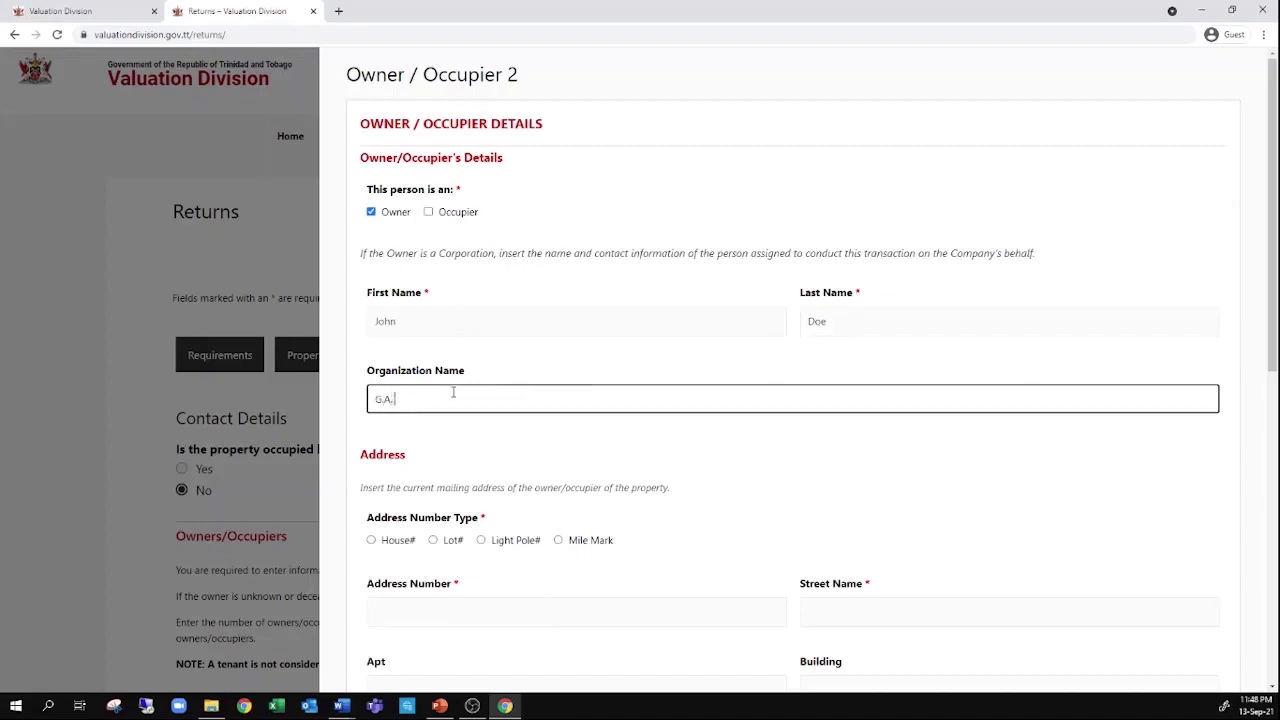
text( Farrell and Associates Ltd.)
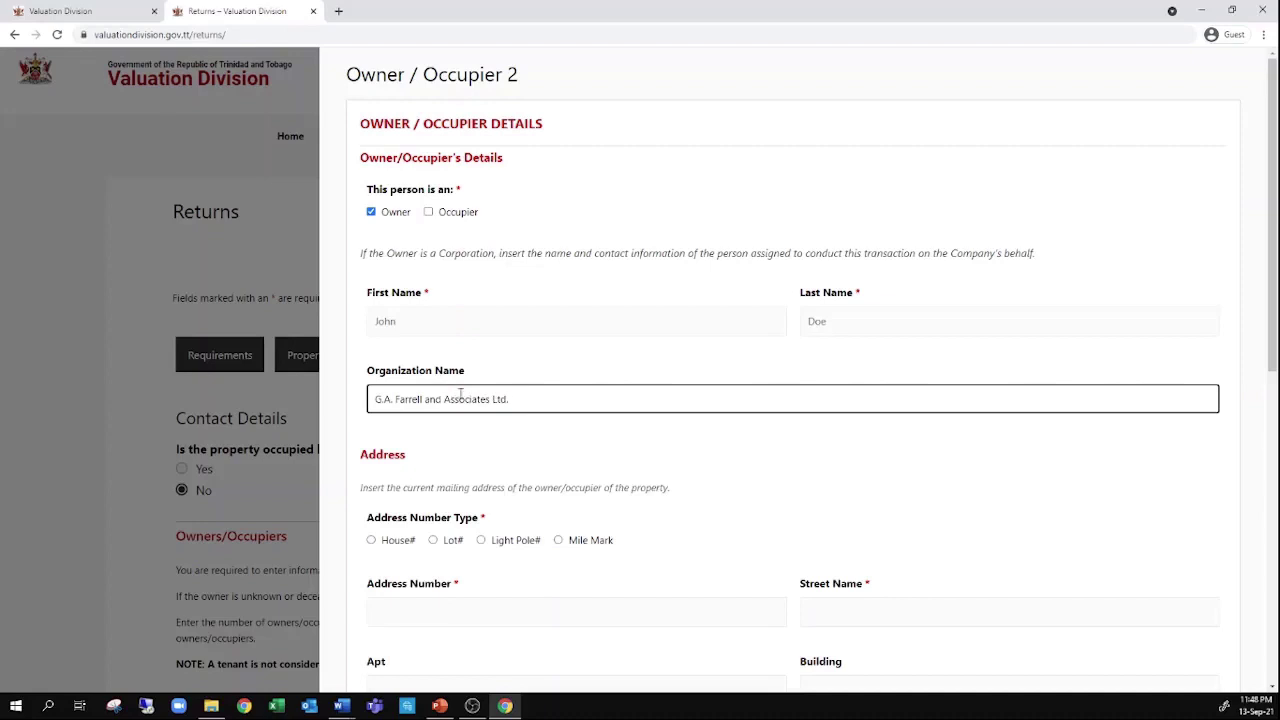
key(ctrl+a)
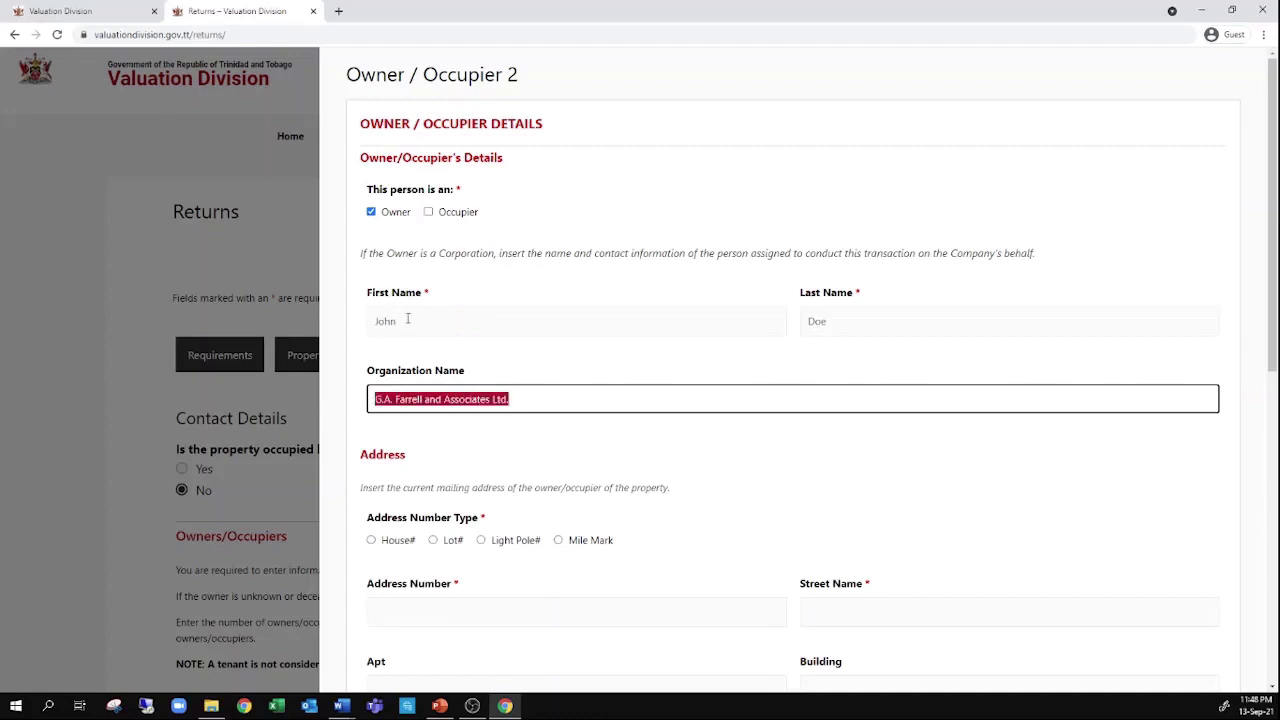
key(BackSpace)
scroll(407, 445, down, 2)
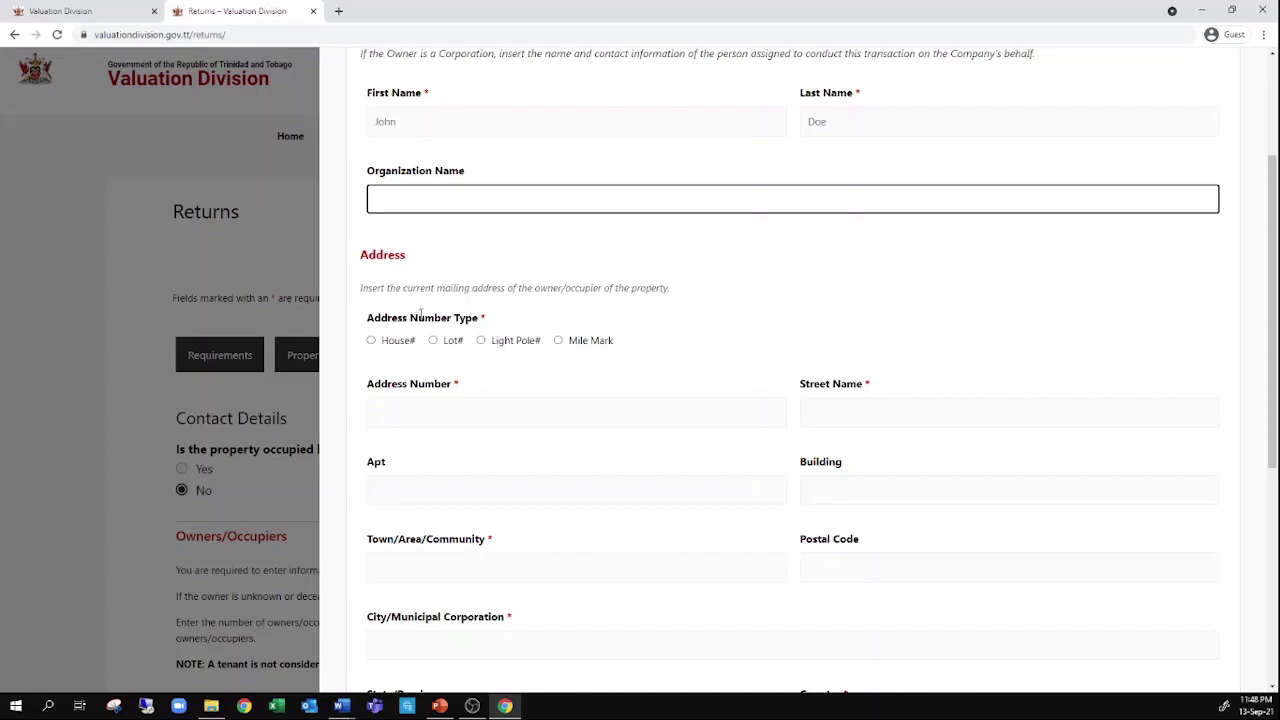
Enter the owner's mailing address: House # type, number, street, suggested town and municipal corporation
click(371, 341)
click(476, 413)
click(870, 409)
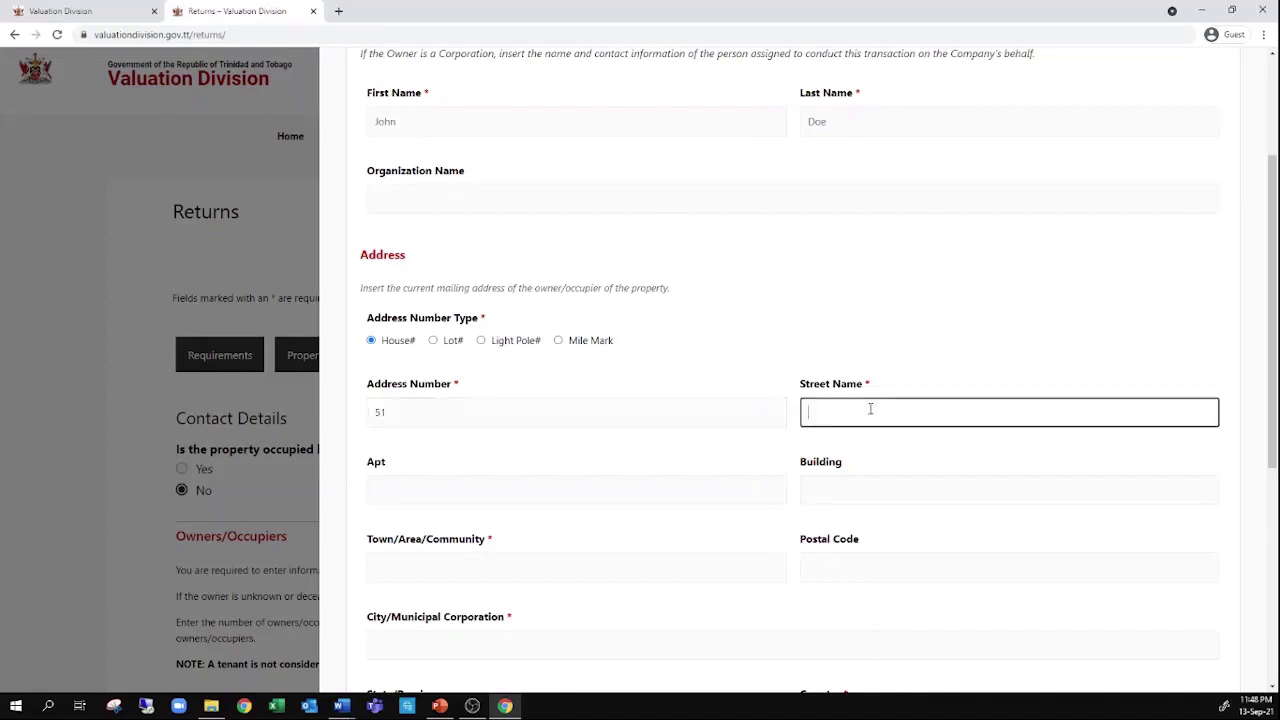
scroll(737, 520, down, 1)
click(483, 498)
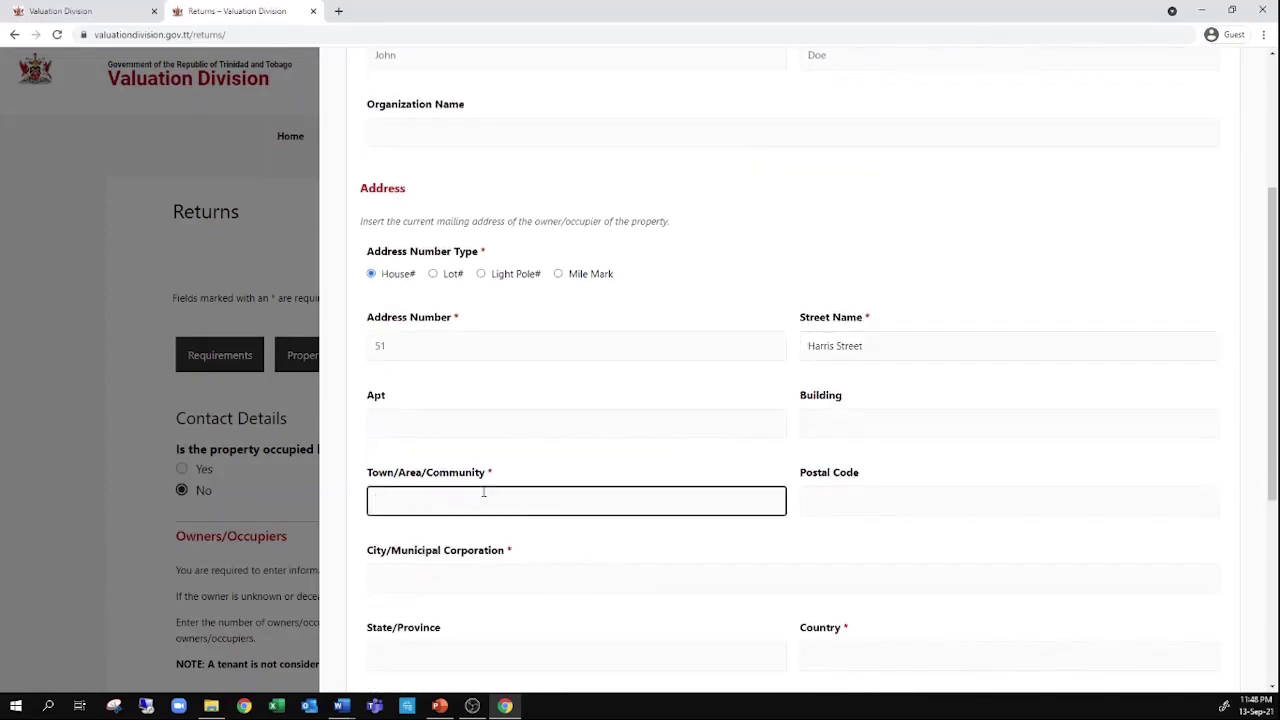
text(San fern)
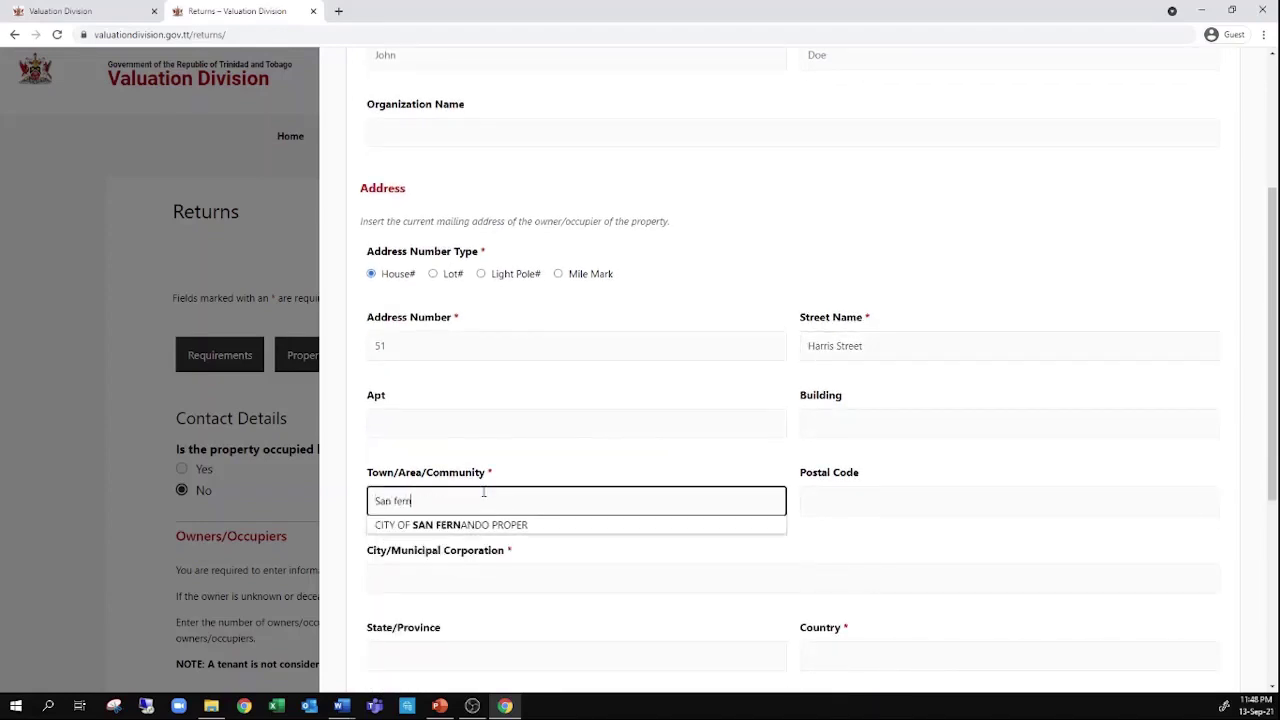
click(473, 526)
scroll(474, 534, down, 1)
click(474, 509)
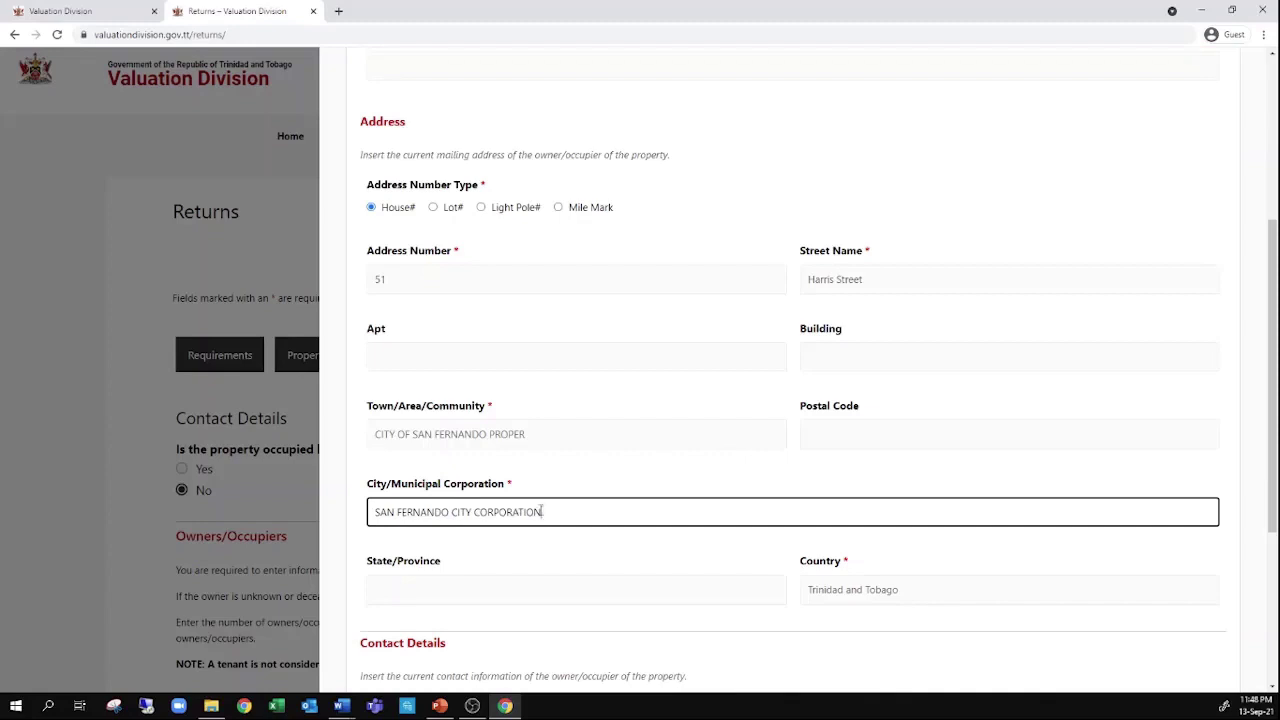
scroll(535, 510, down, 1)
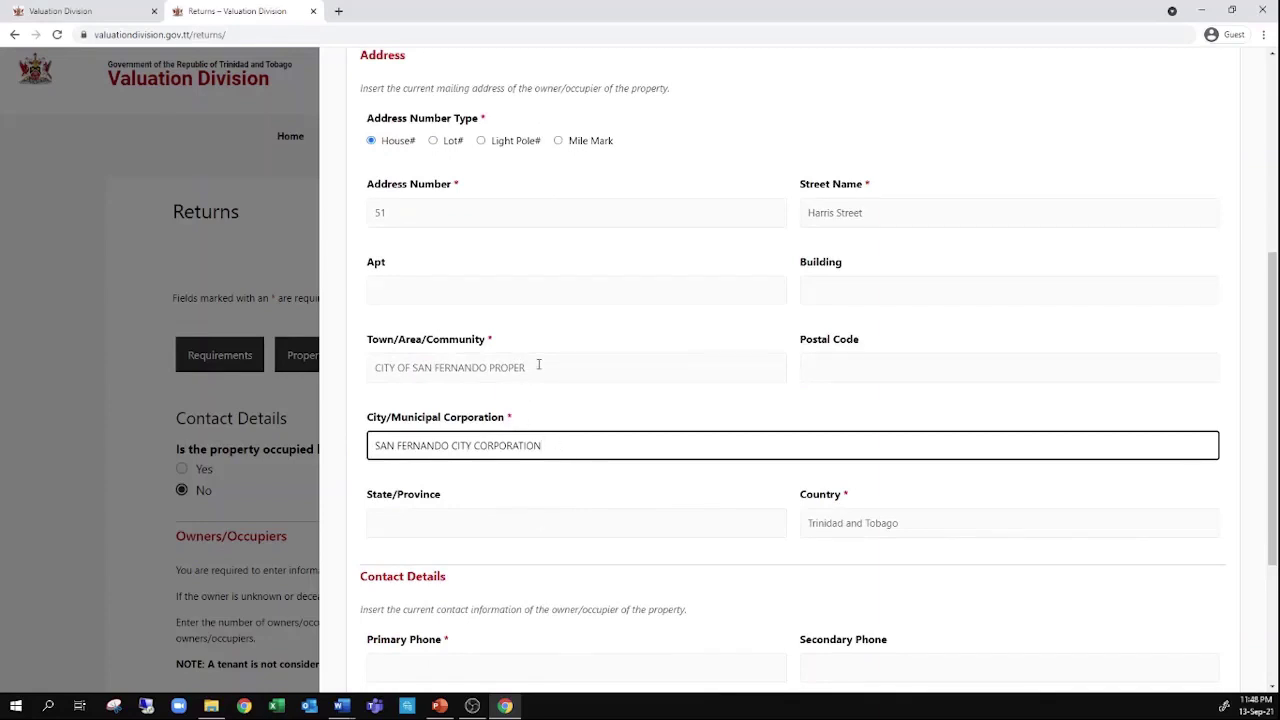
scroll(537, 363, down, 3)
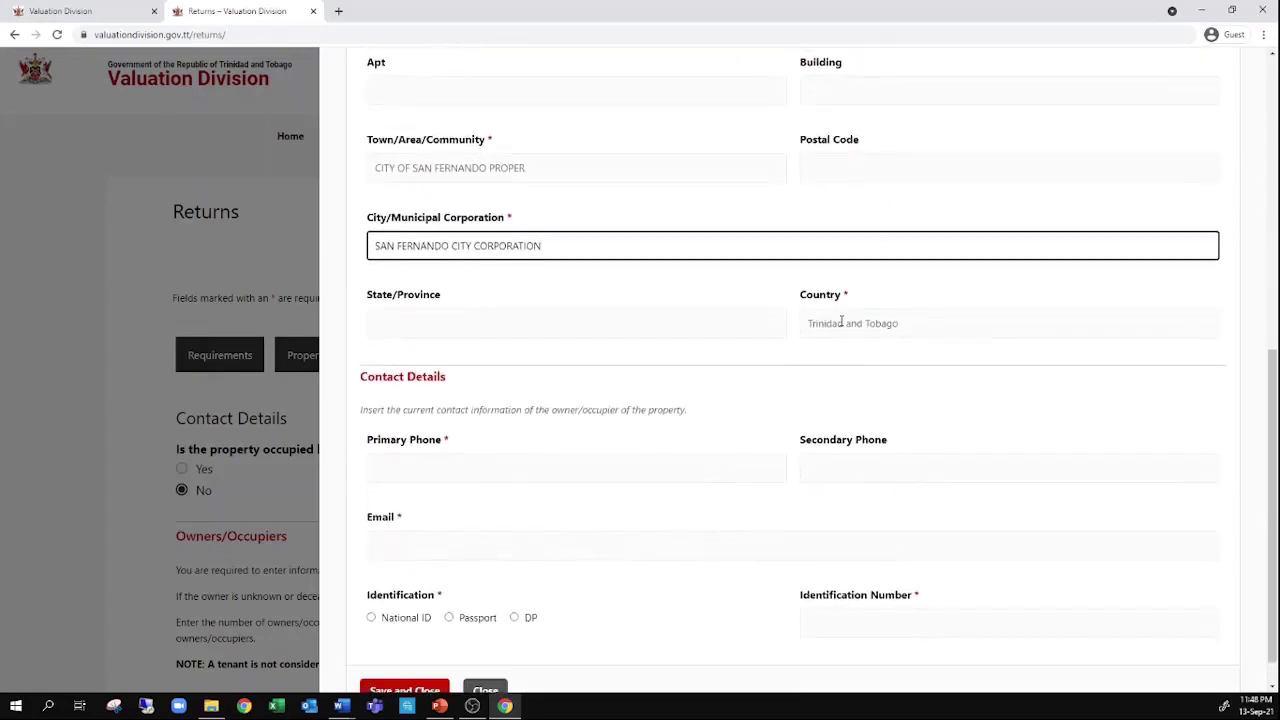
Enter the owner's primary phone number and e-mail address
click(436, 472)
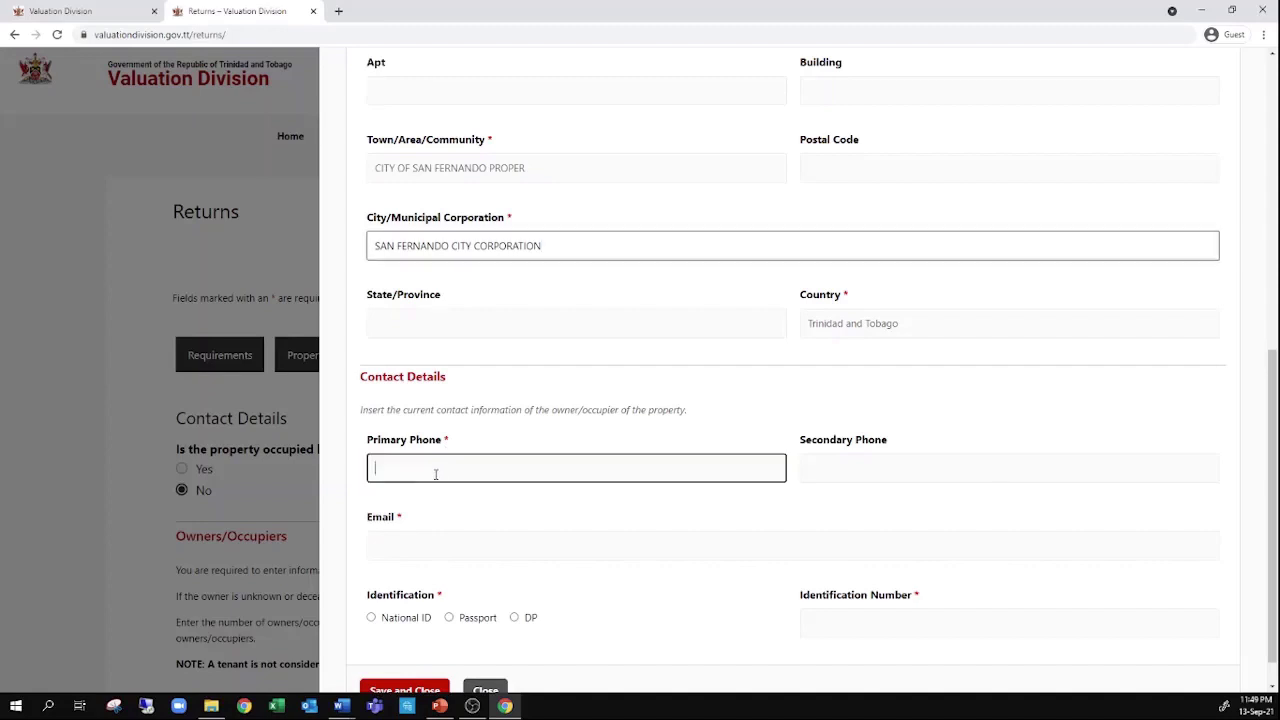
text(8675309)
scroll(471, 518, down, 1)
click(446, 511)
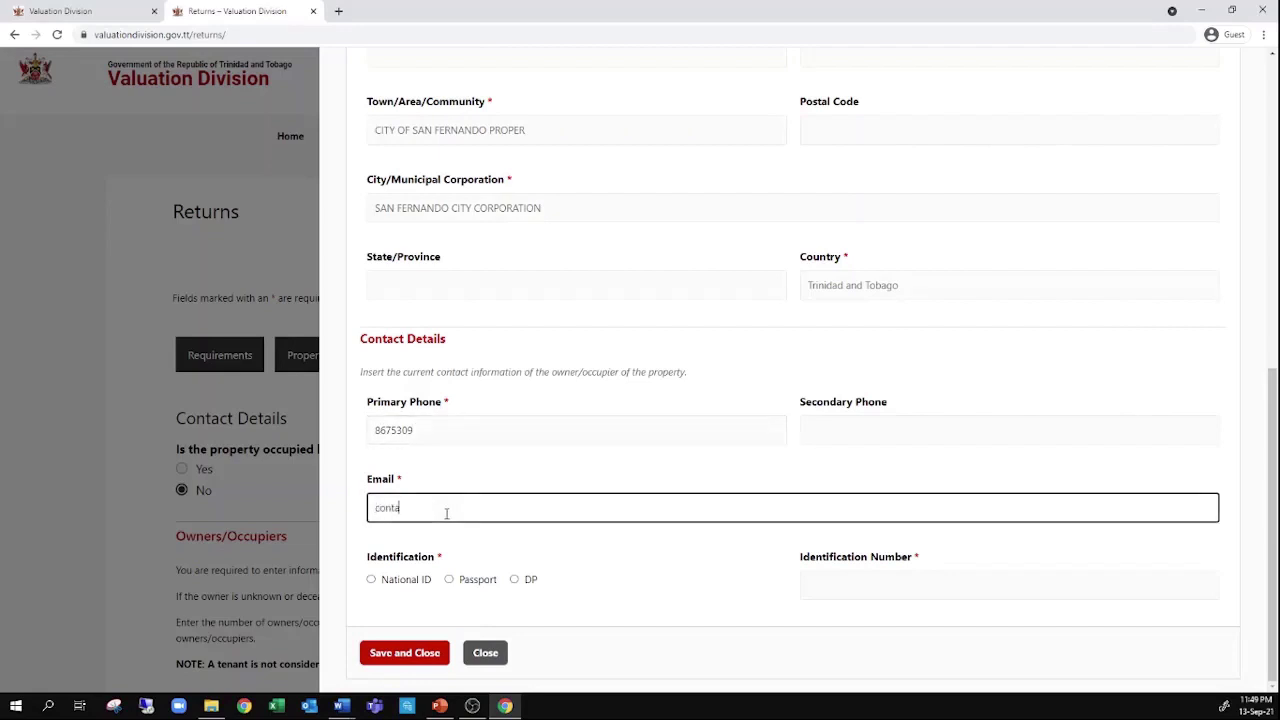
Set identification to National ID with the owner's ID number, then save and close
click(371, 580)
click(831, 590)
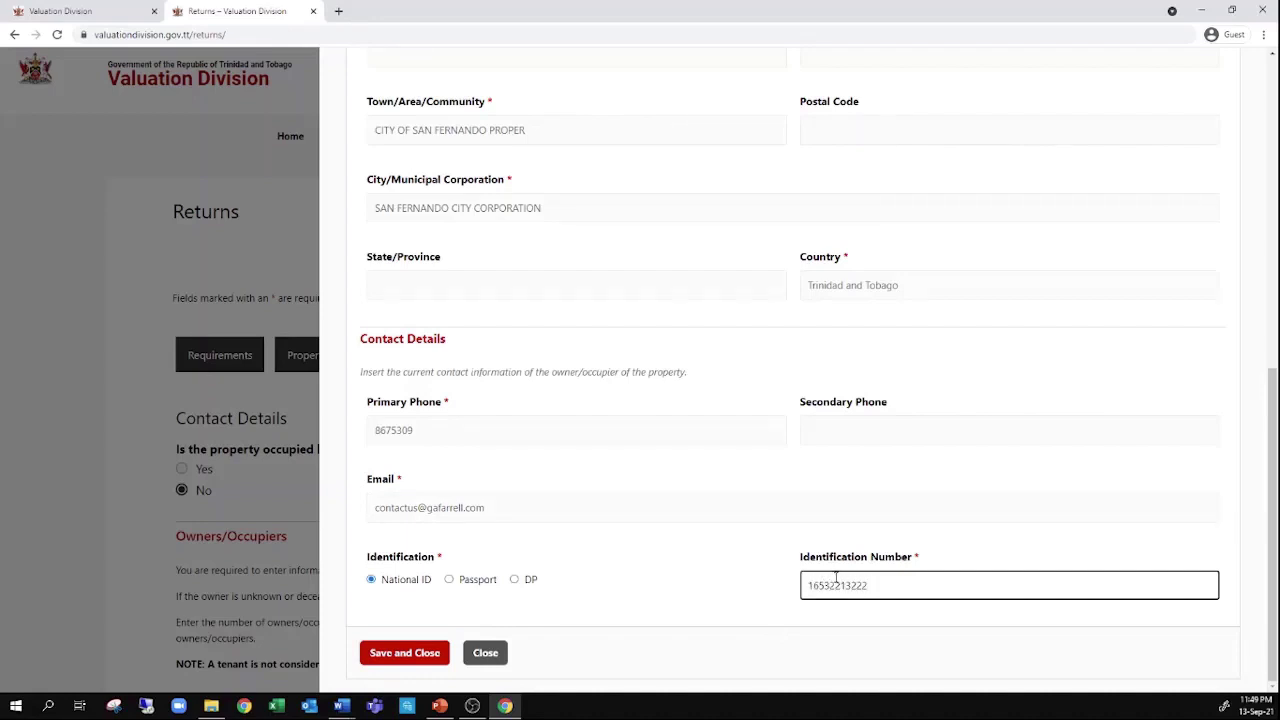
click(445, 401)
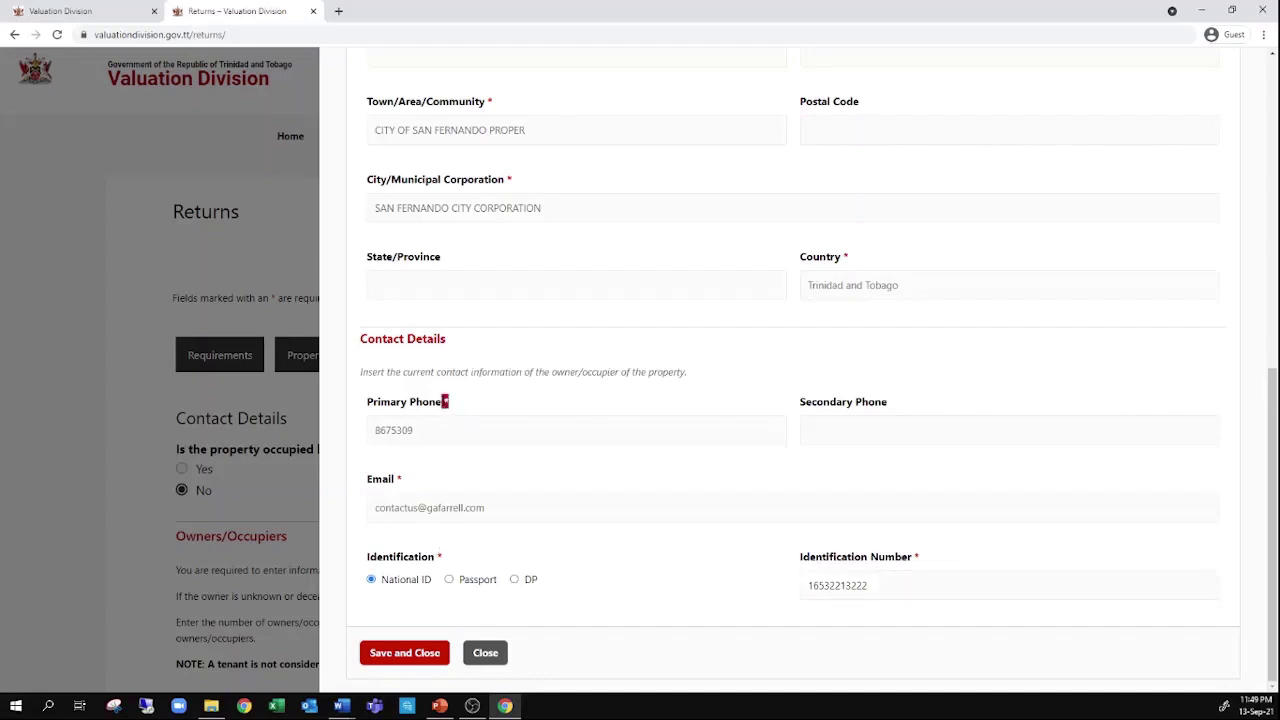
click(405, 483)
click(405, 653)
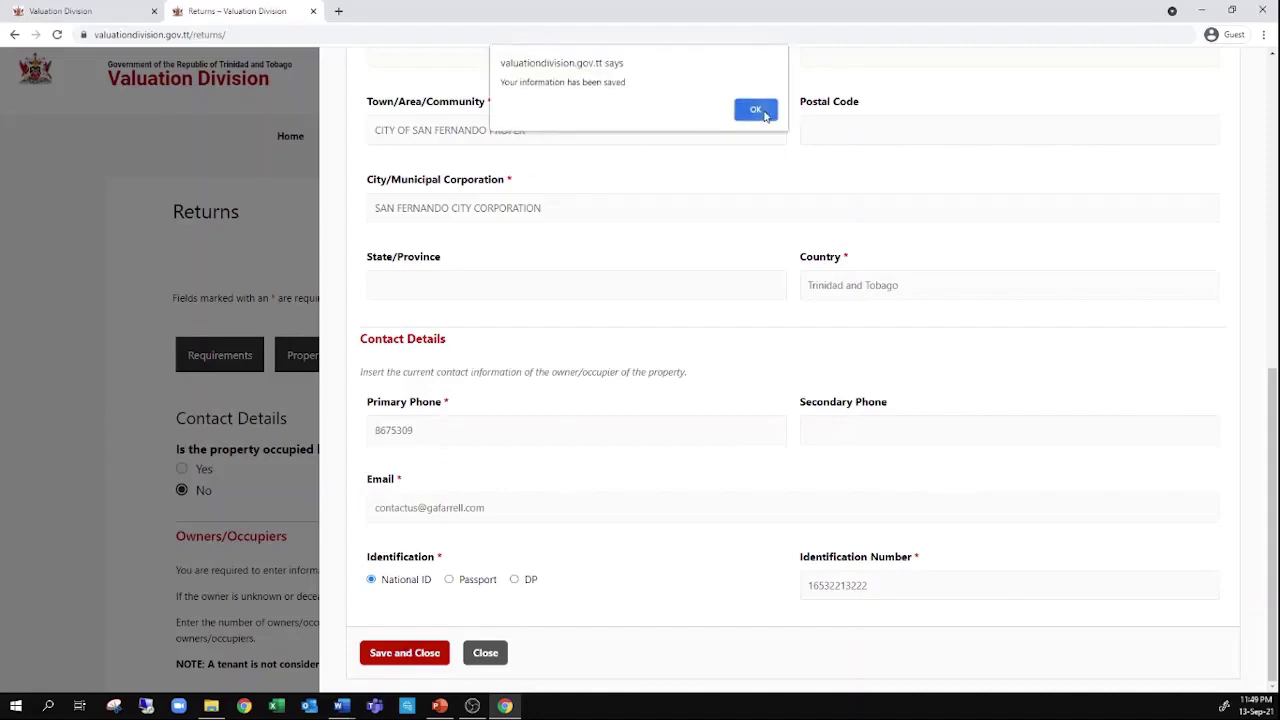
click(757, 110)
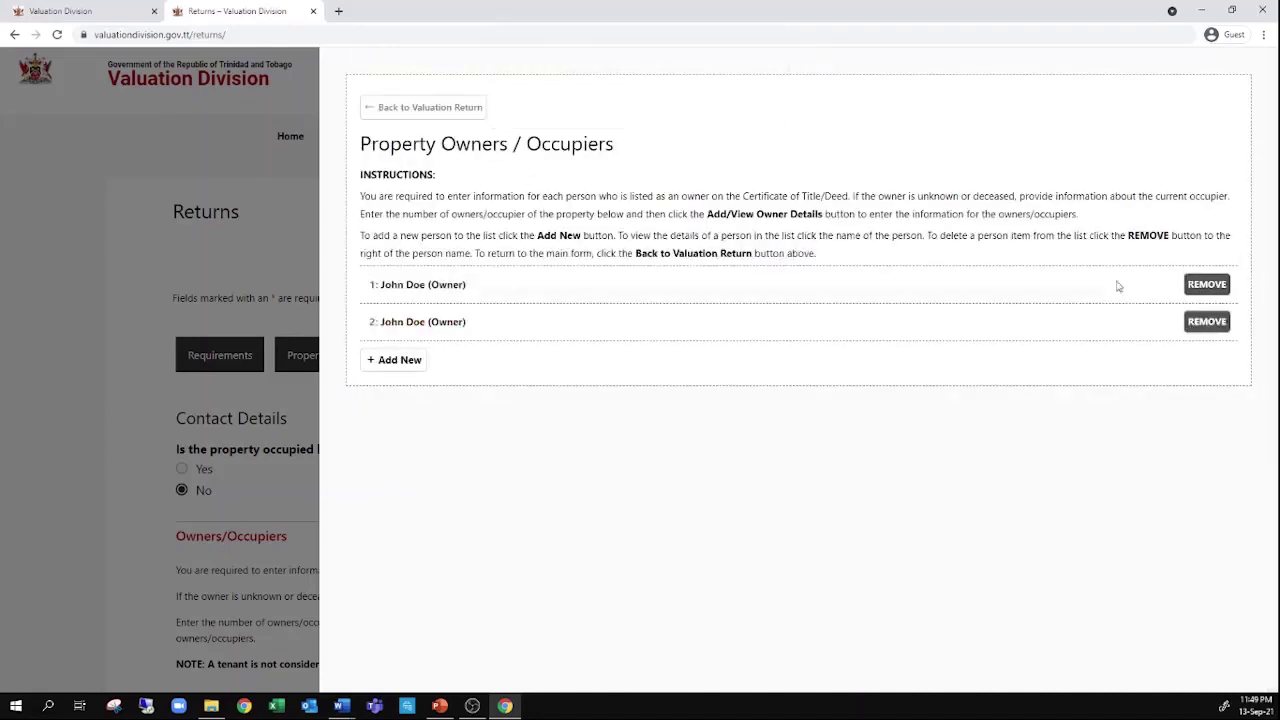
Remove the duplicate owner, return to the valuation return, and save Contact Details to reach Buildings
click(1206, 284)
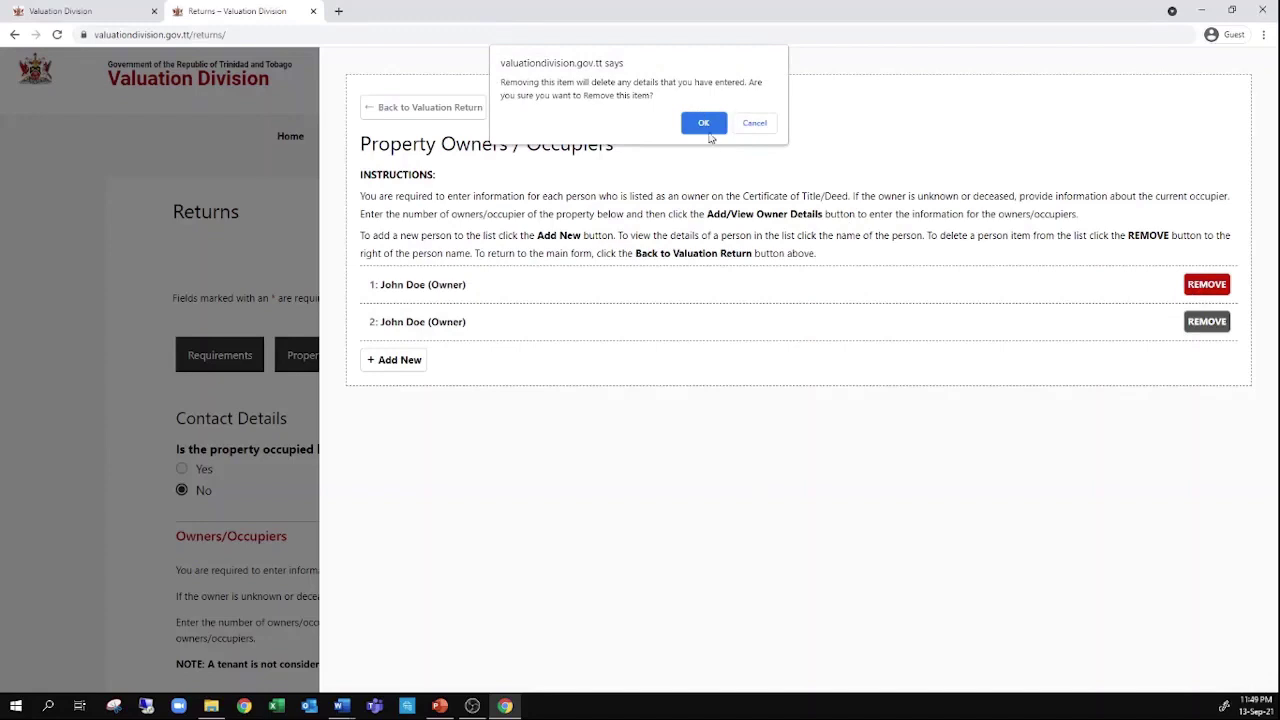
click(704, 123)
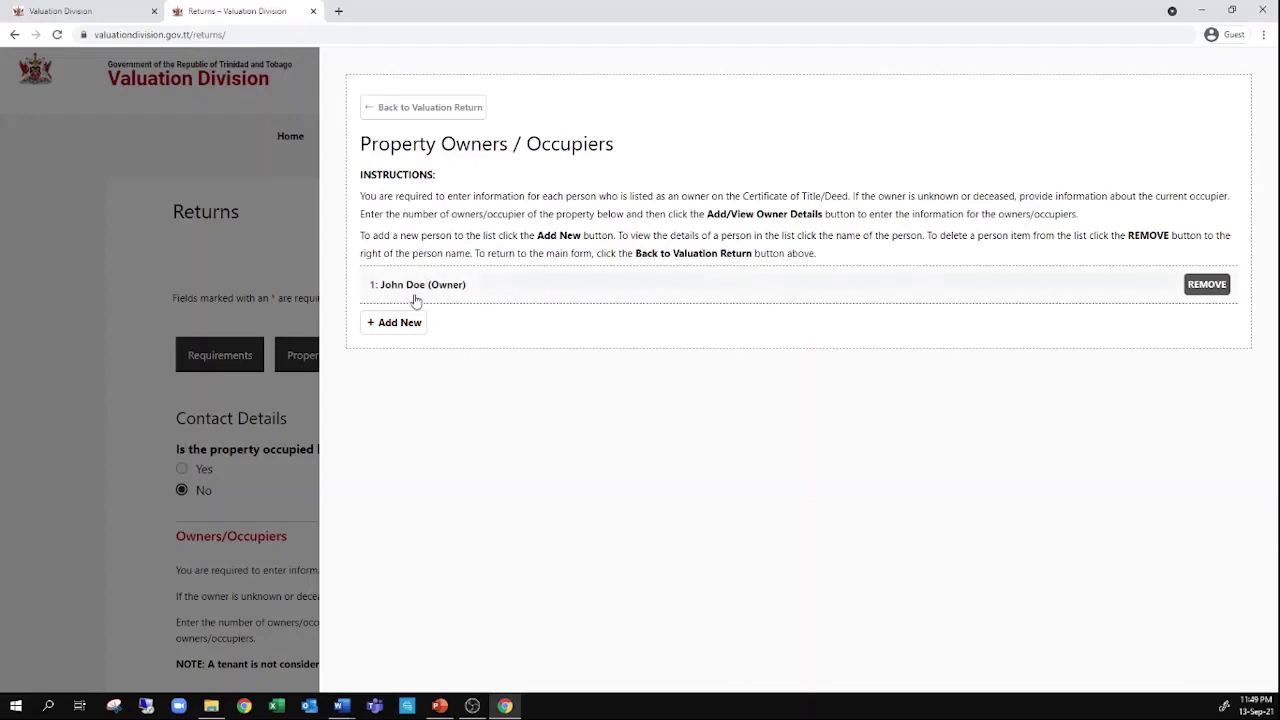
click(397, 110)
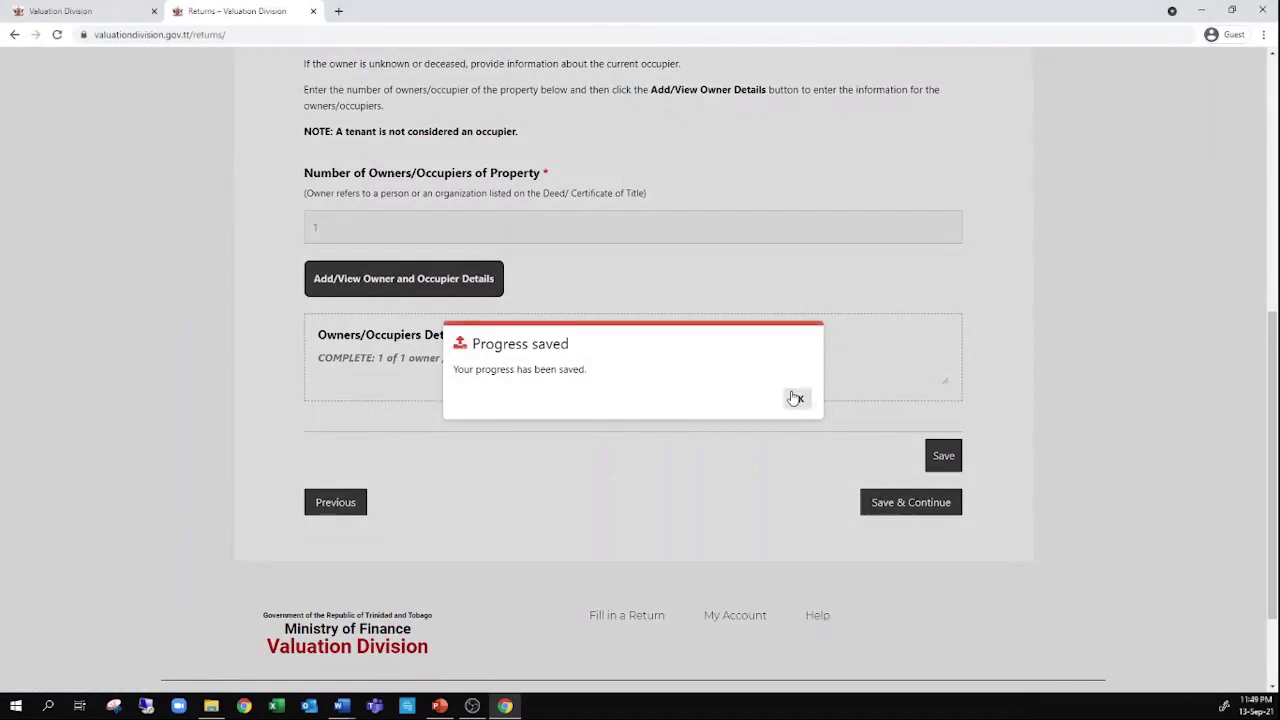
click(796, 398)
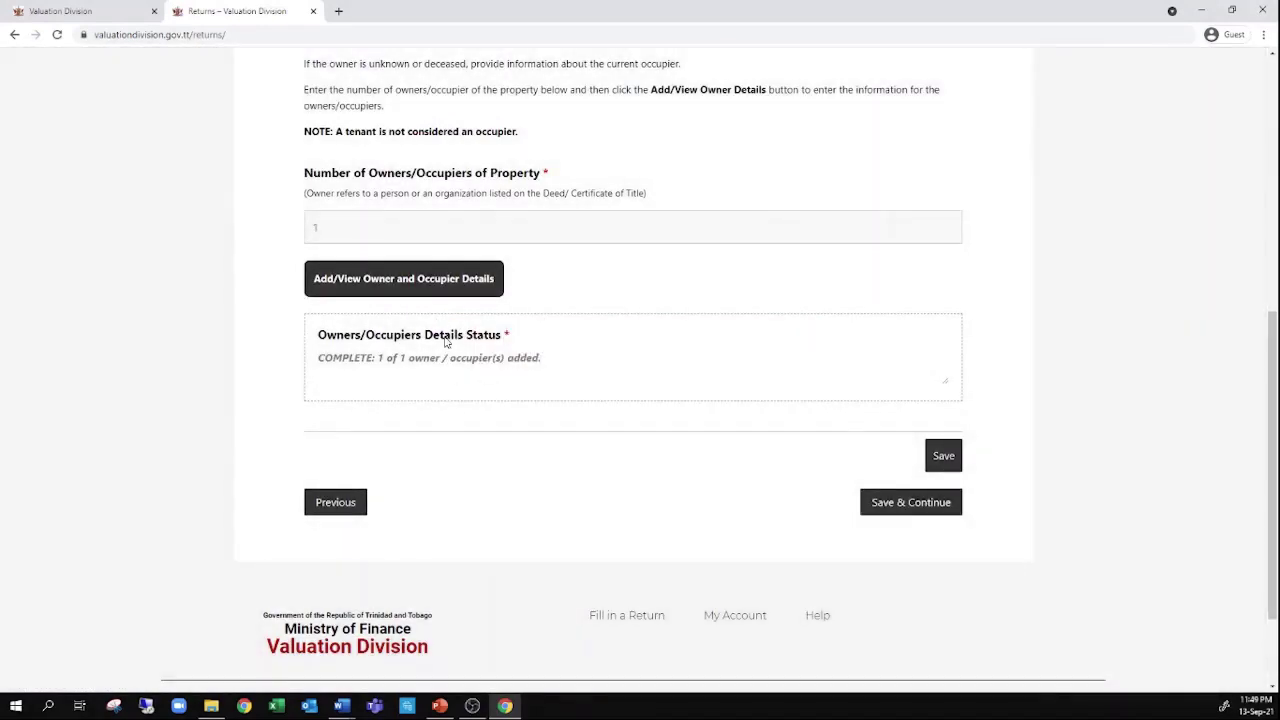
click(320, 234)
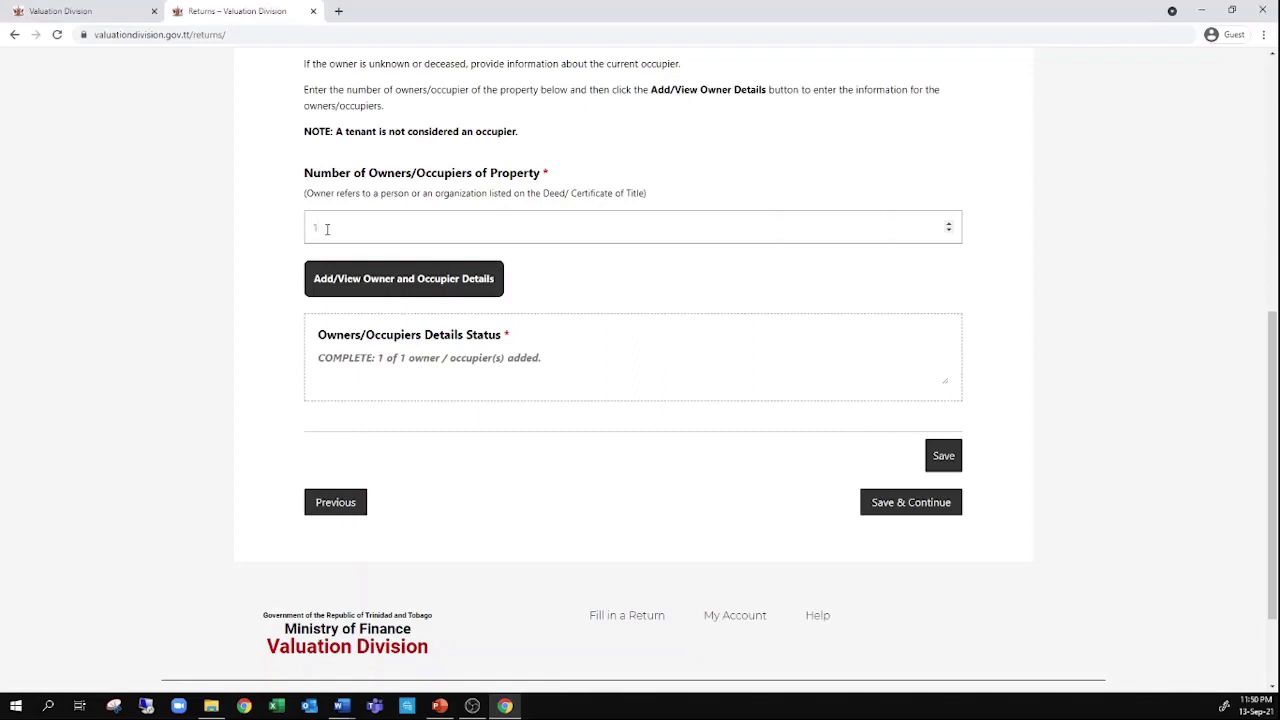
click(877, 505)
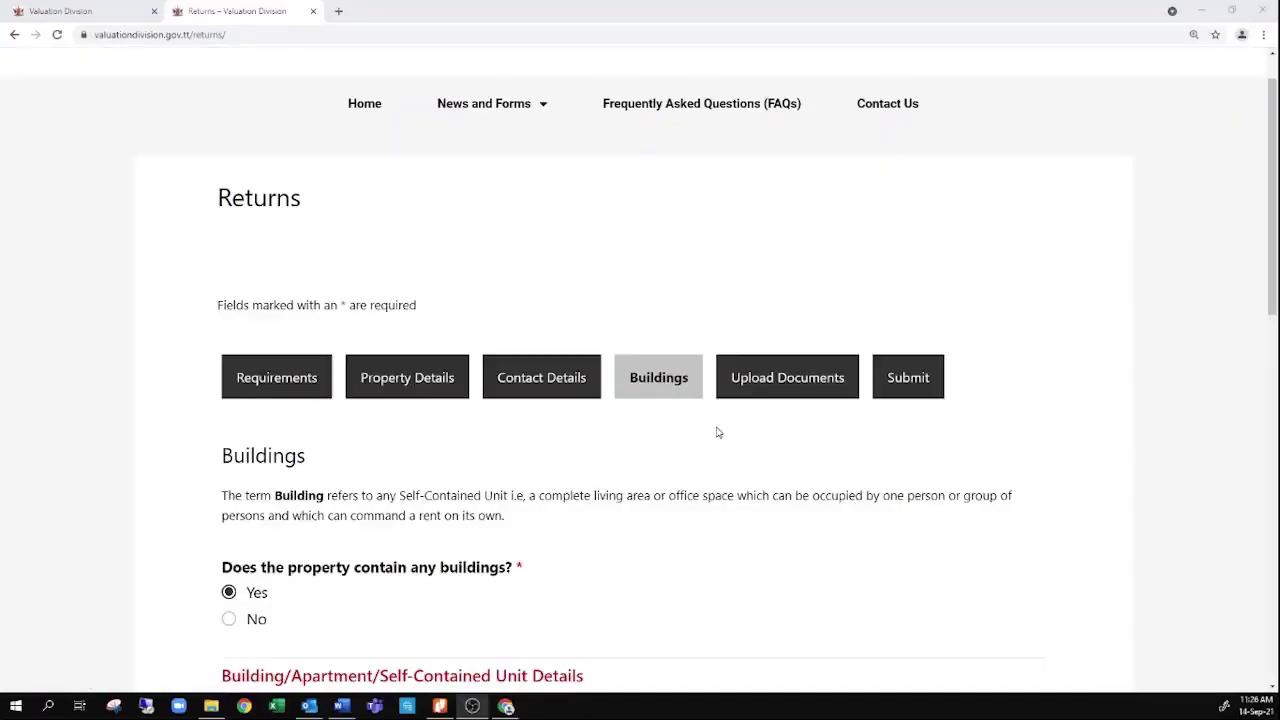
Answer Yes to the buildings question, confirm 1 unit, and open the building unit details list
scroll(717, 432, up, 1)
scroll(717, 432, down, 1)
scroll(717, 432, down, 1)
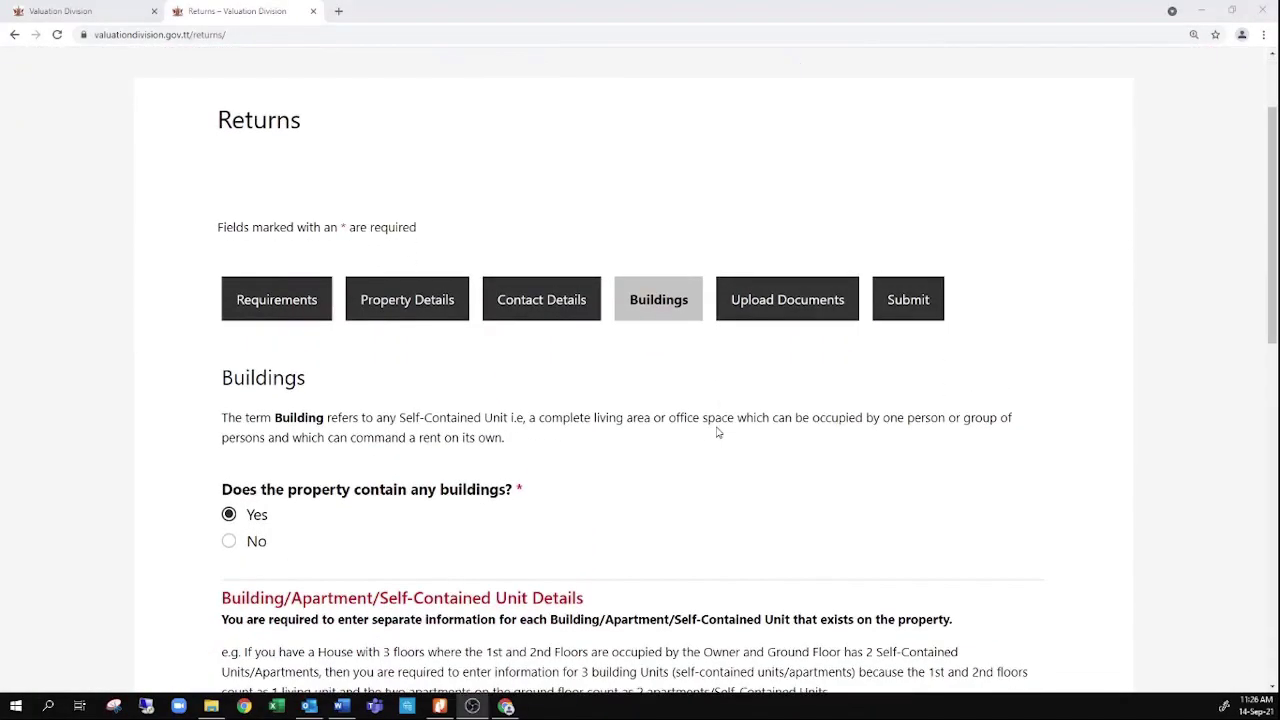
scroll(717, 432, down, 3)
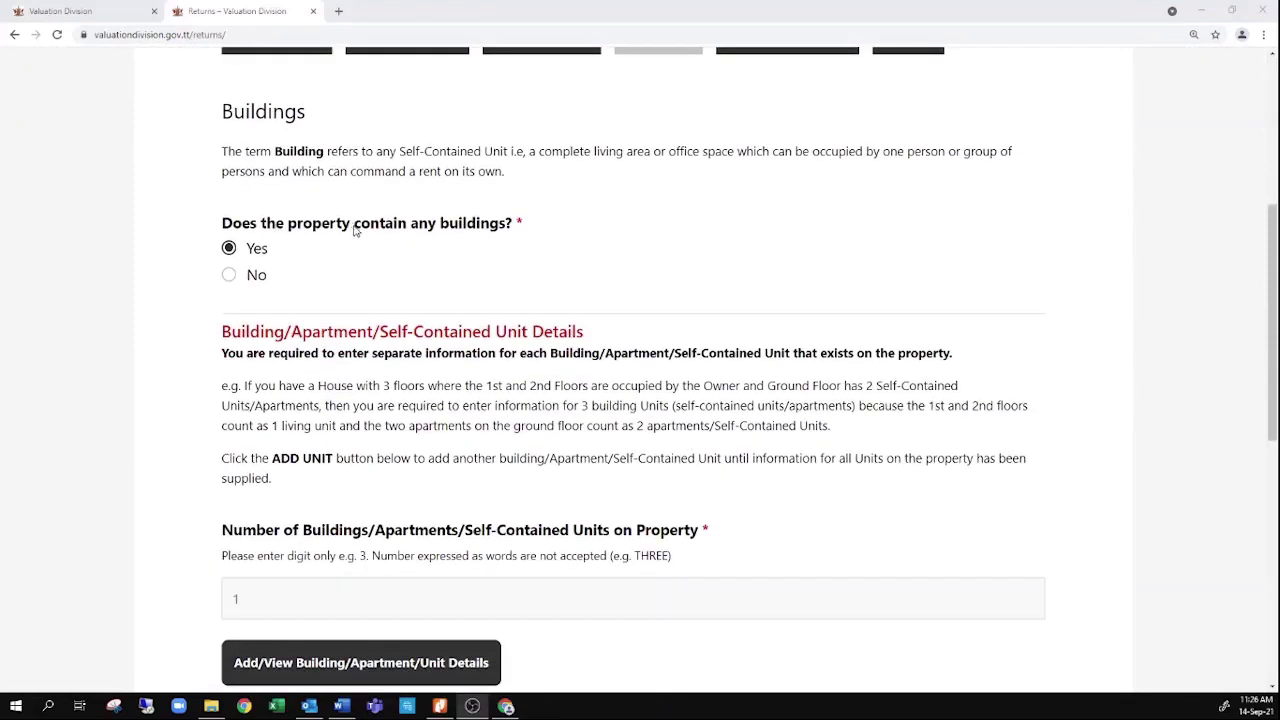
click(232, 276)
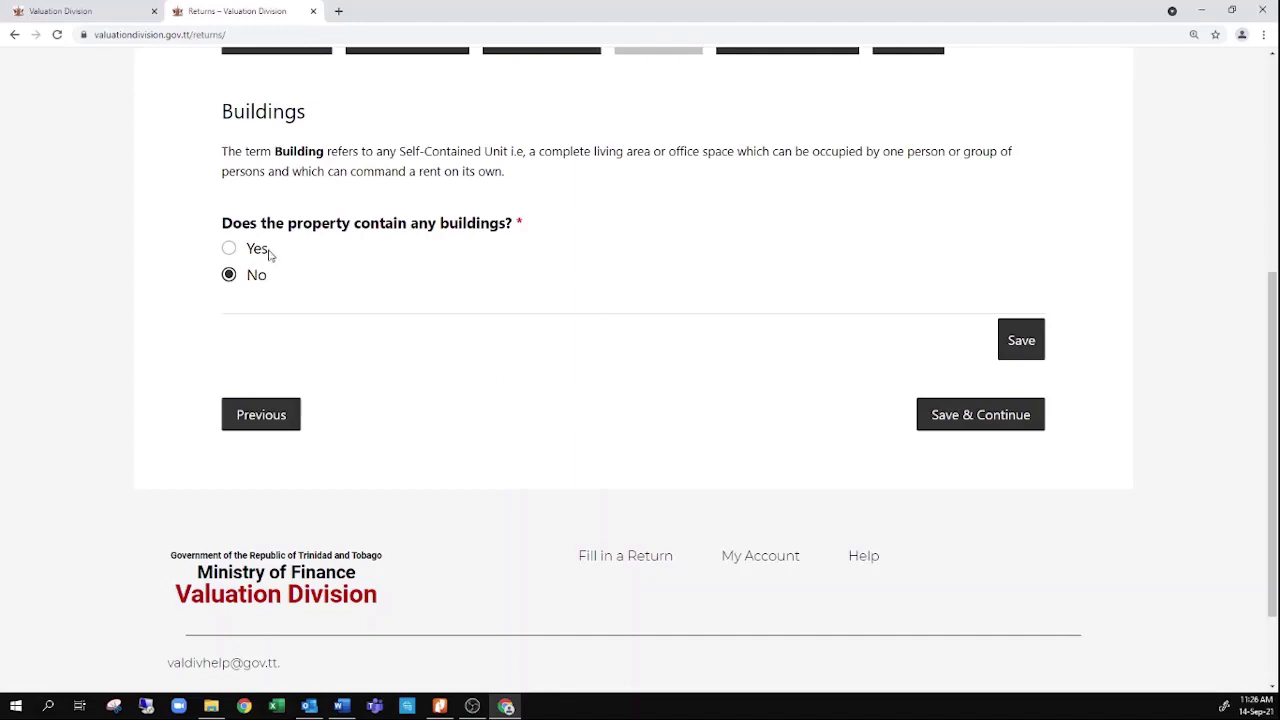
click(230, 249)
scroll(330, 347, down, 1)
scroll(329, 347, down, 1)
click(259, 335)
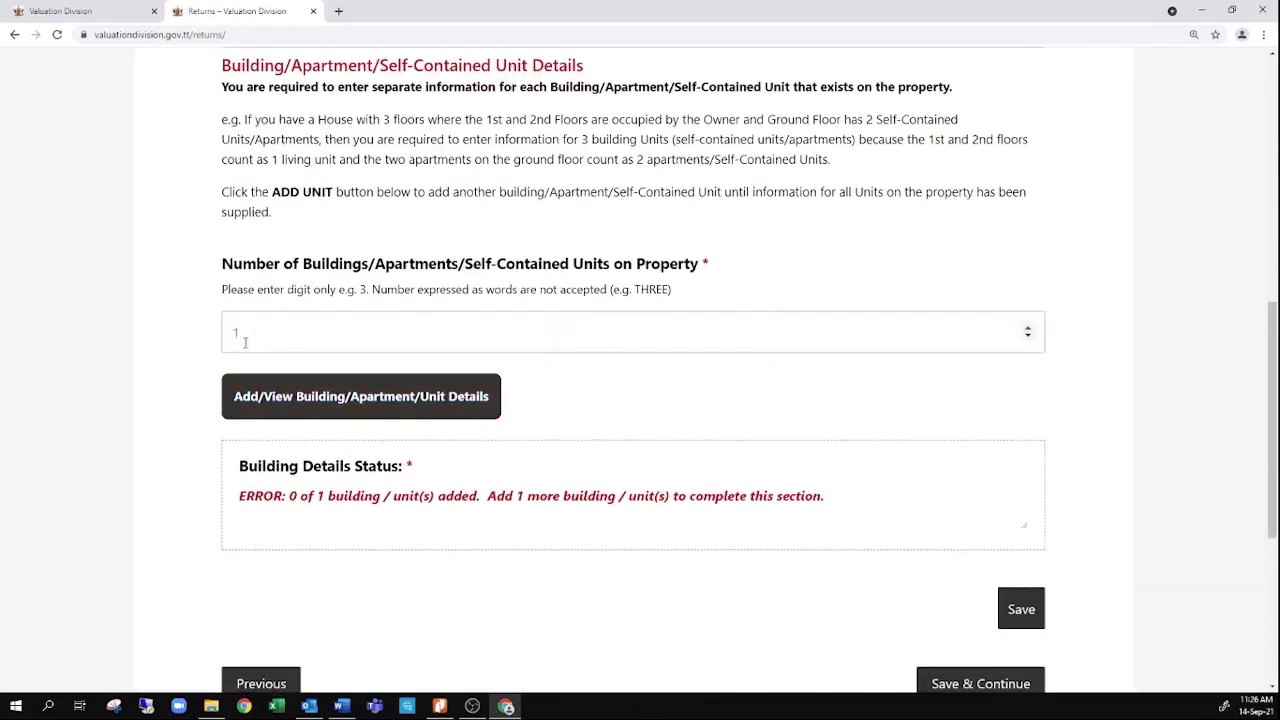
click(291, 400)
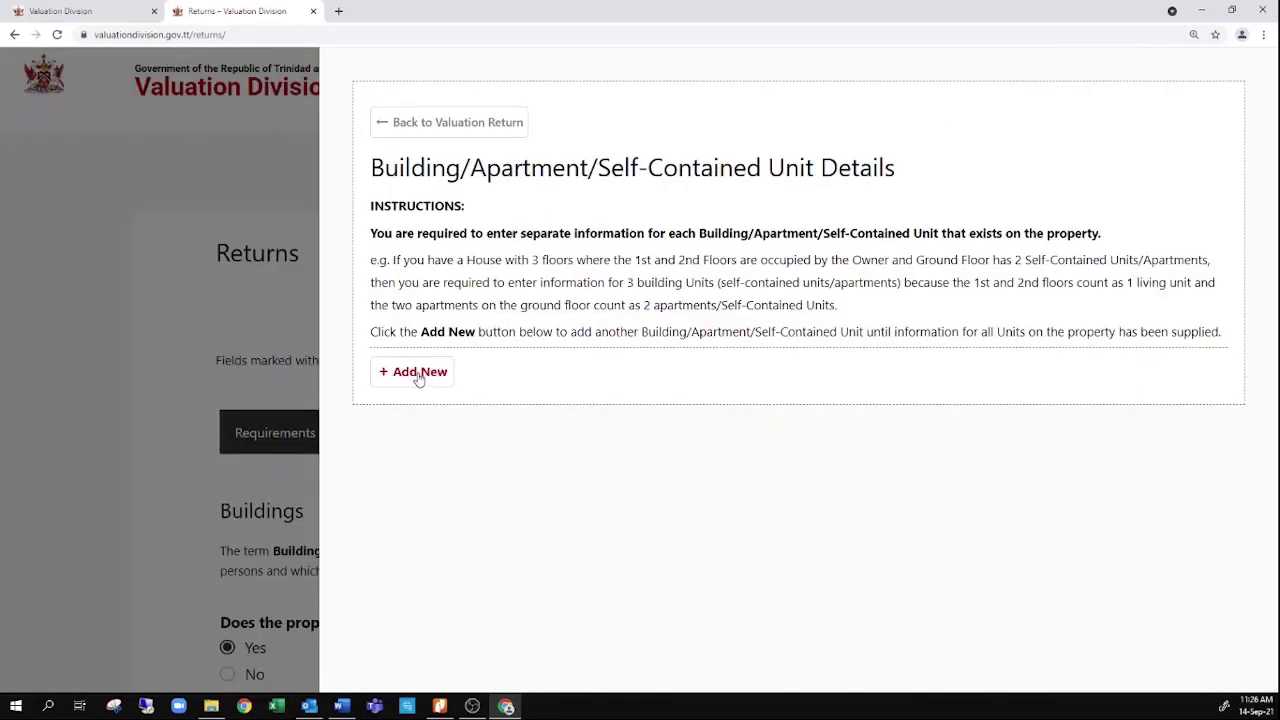
Add a new building unit named Main House
click(418, 378)
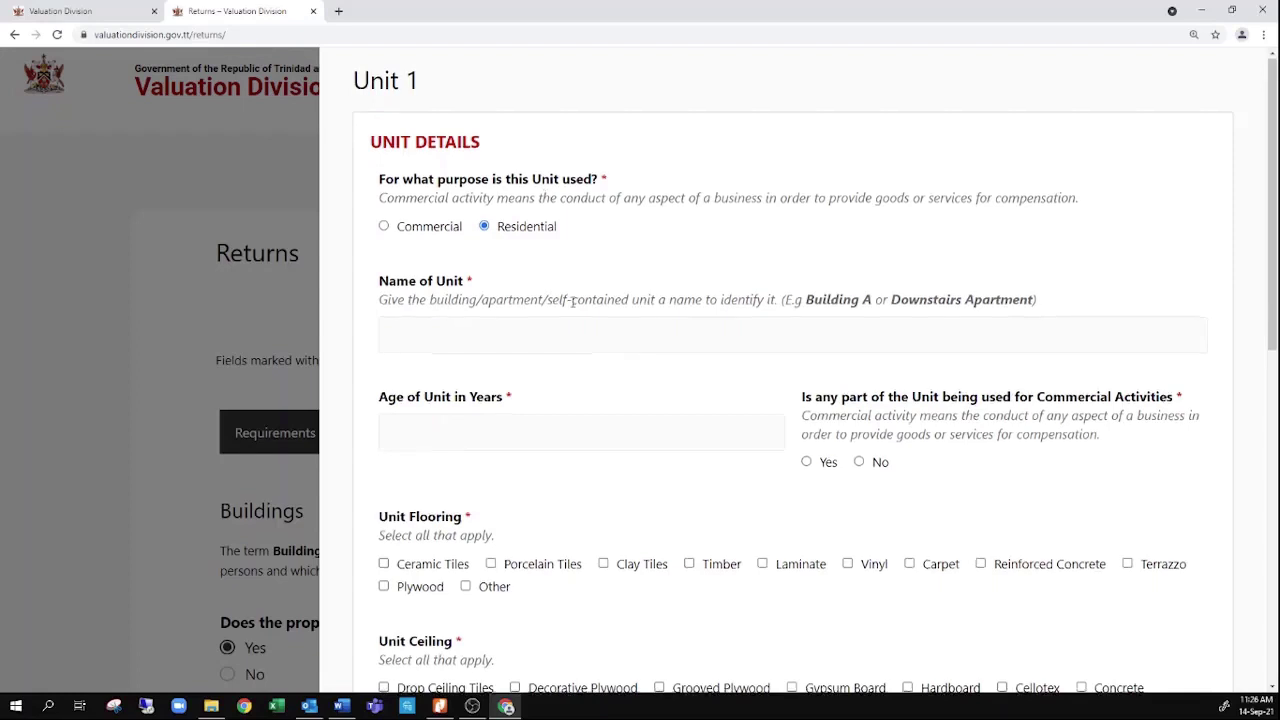
scroll(525, 266, down, 1)
click(522, 266)
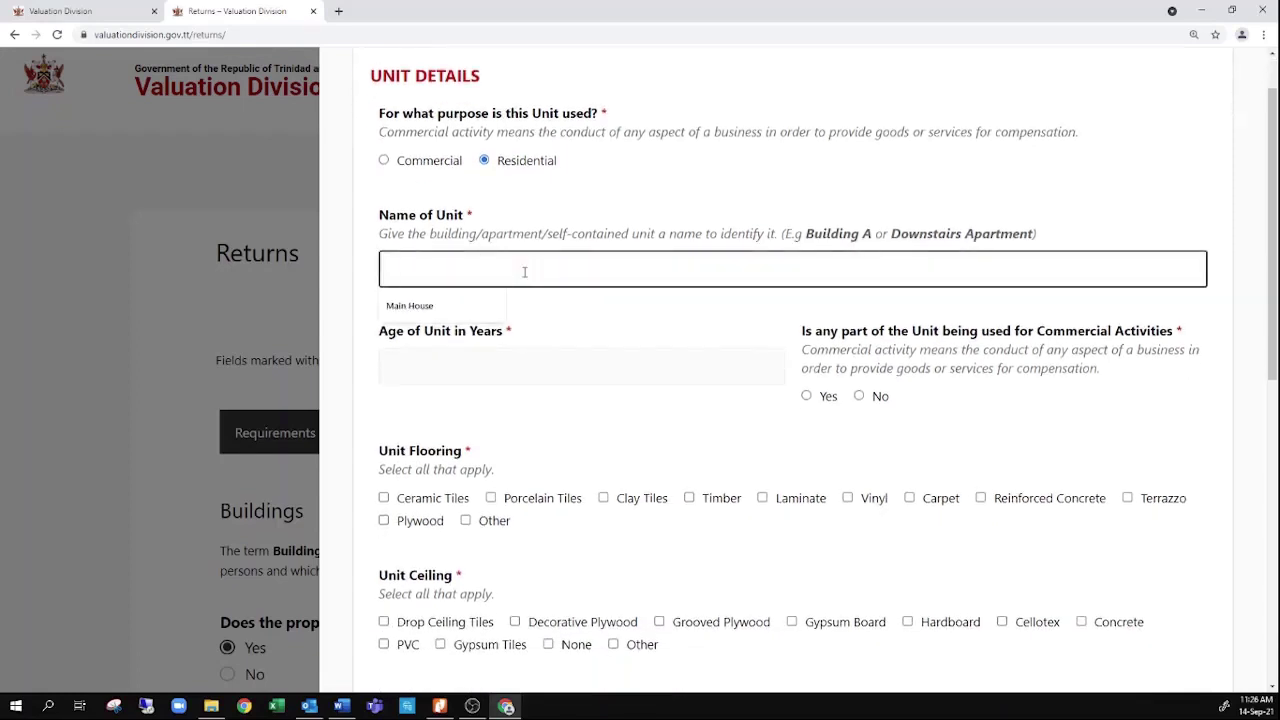
click(420, 305)
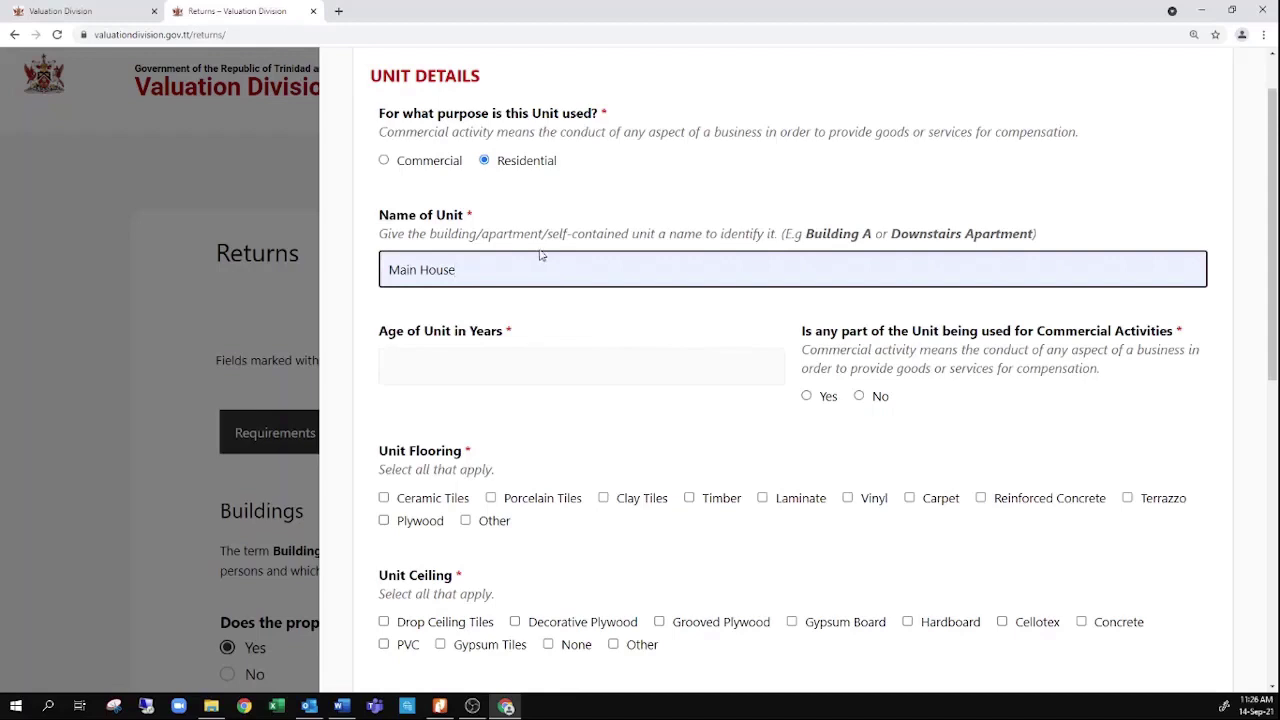
Set the unit's age to 10 and Commercial Activities to No
scroll(540, 255, down, 1)
click(478, 222)
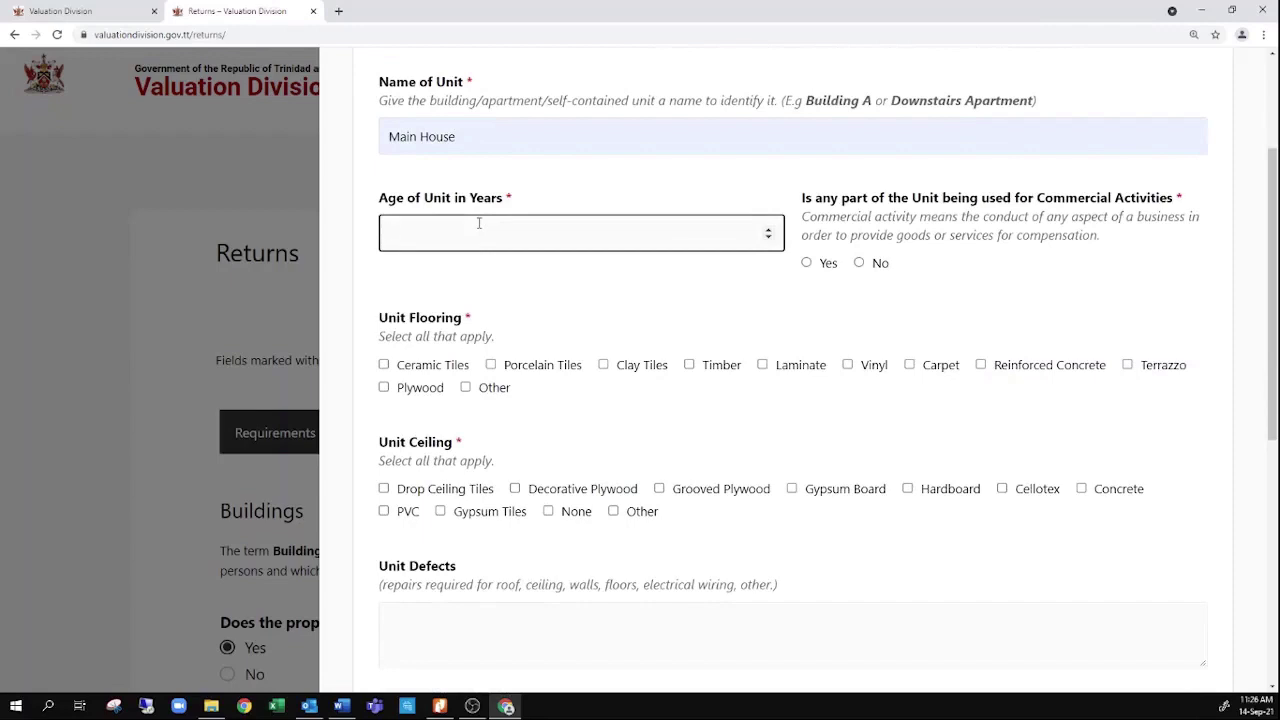
text(10)
click(808, 264)
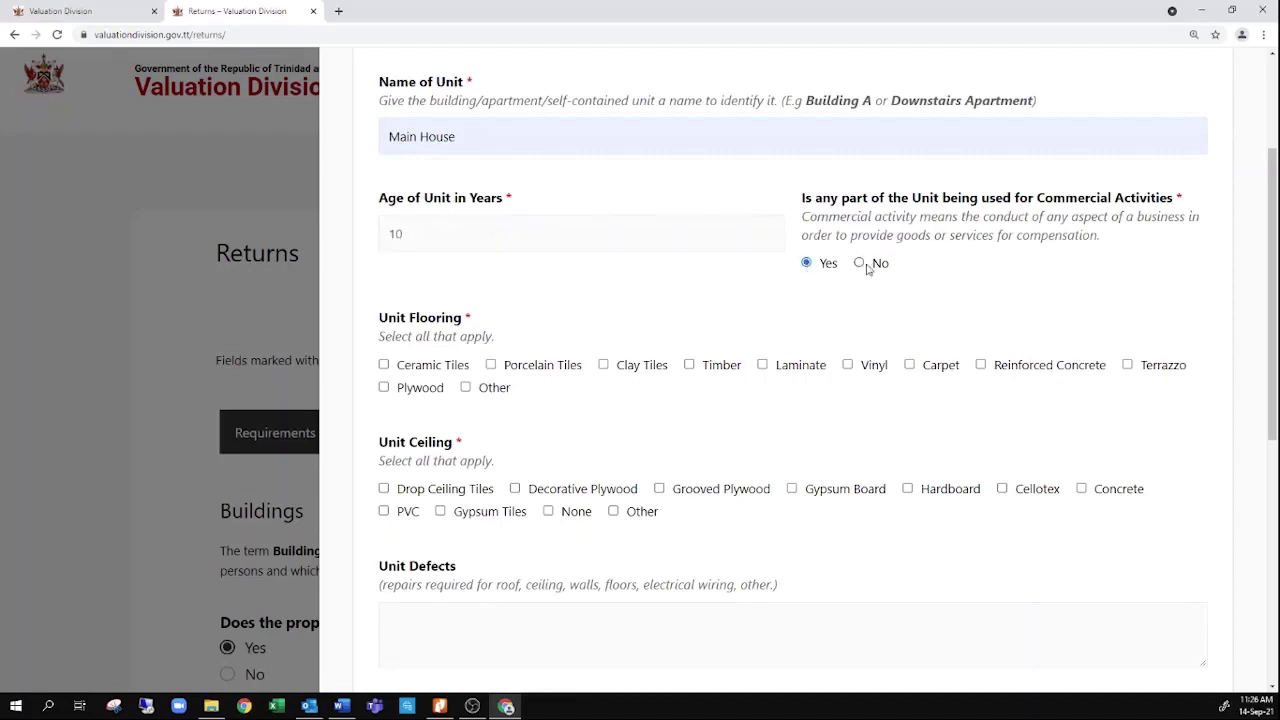
click(859, 263)
scroll(951, 297, down, 2)
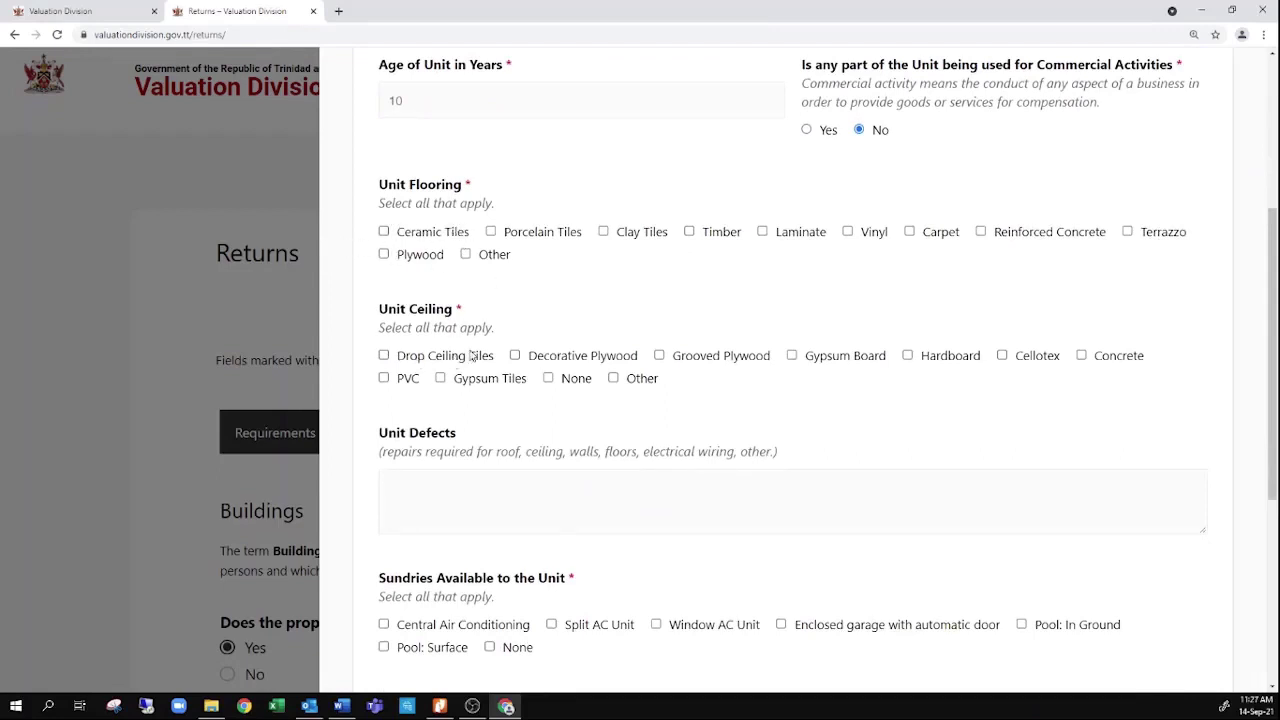
Set Unit Flooring and Unit Ceiling to Other only, without Ceramic Tiles or PVC
click(384, 231)
click(384, 378)
click(466, 254)
click(384, 231)
click(384, 378)
click(613, 378)
scroll(571, 417, down, 2)
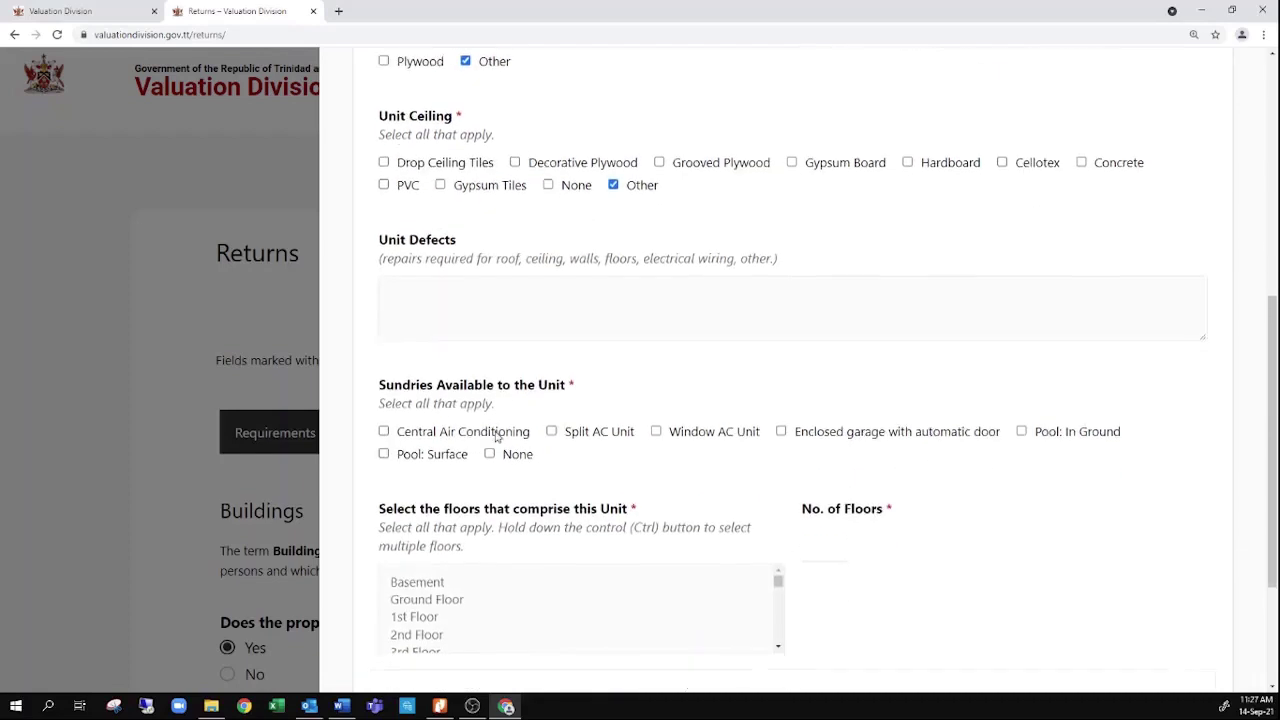
Leave Unit Defects blank and set Sundries to None, without Split or Window AC units
click(518, 285)
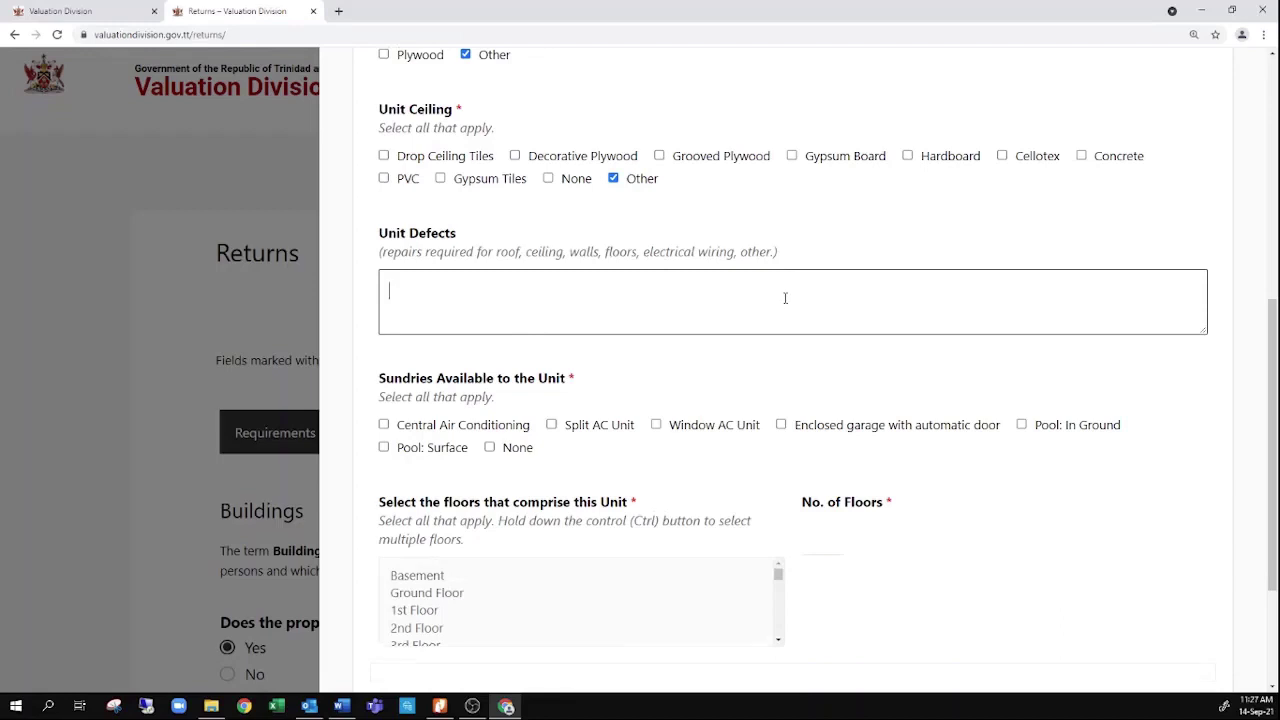
scroll(785, 296, down, 1)
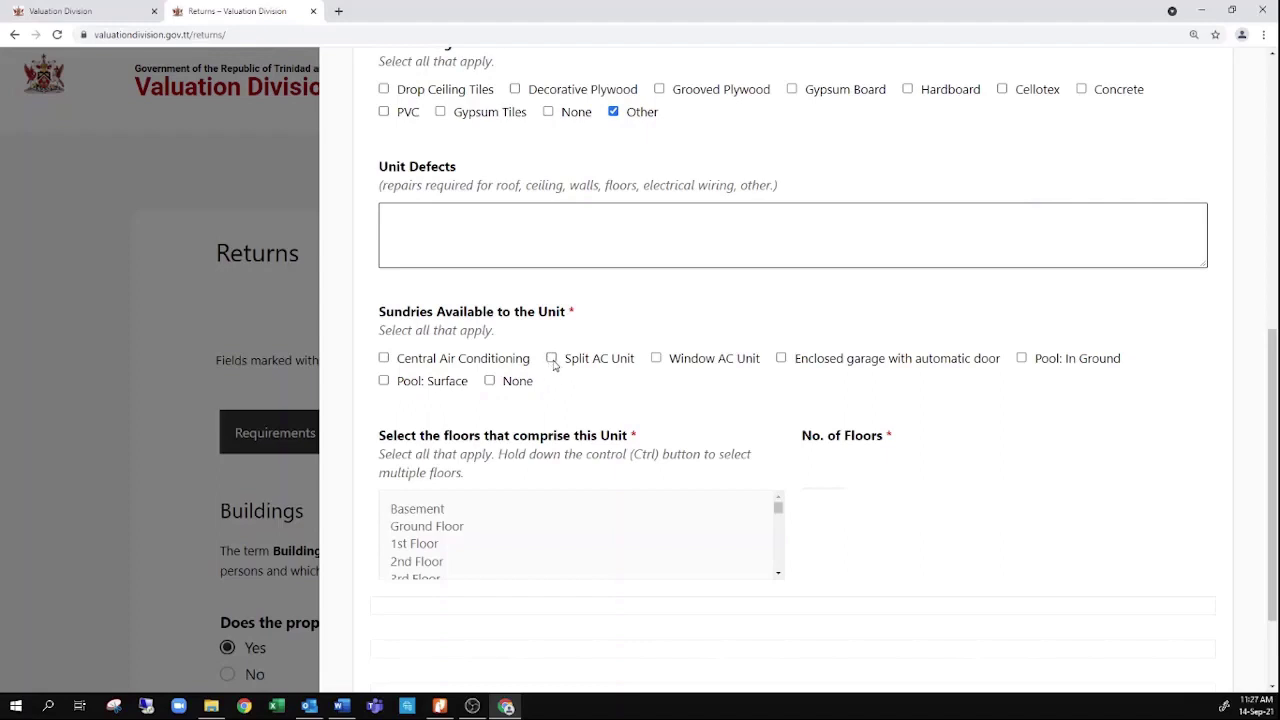
click(553, 362)
click(658, 359)
click(490, 383)
click(551, 358)
click(655, 358)
scroll(560, 400, down, 2)
scroll(503, 397, down, 1)
scroll(498, 414, up, 1)
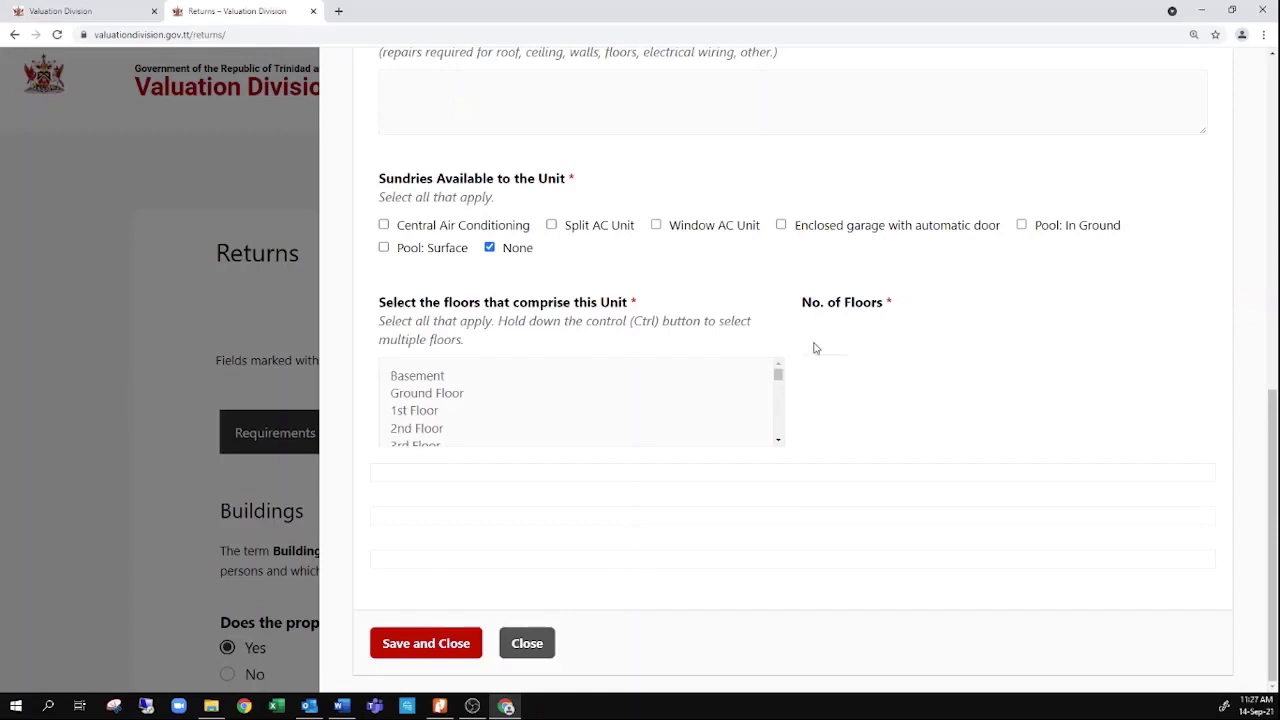
Include the Ground Floor and 1st Floor in the unit
click(436, 395)
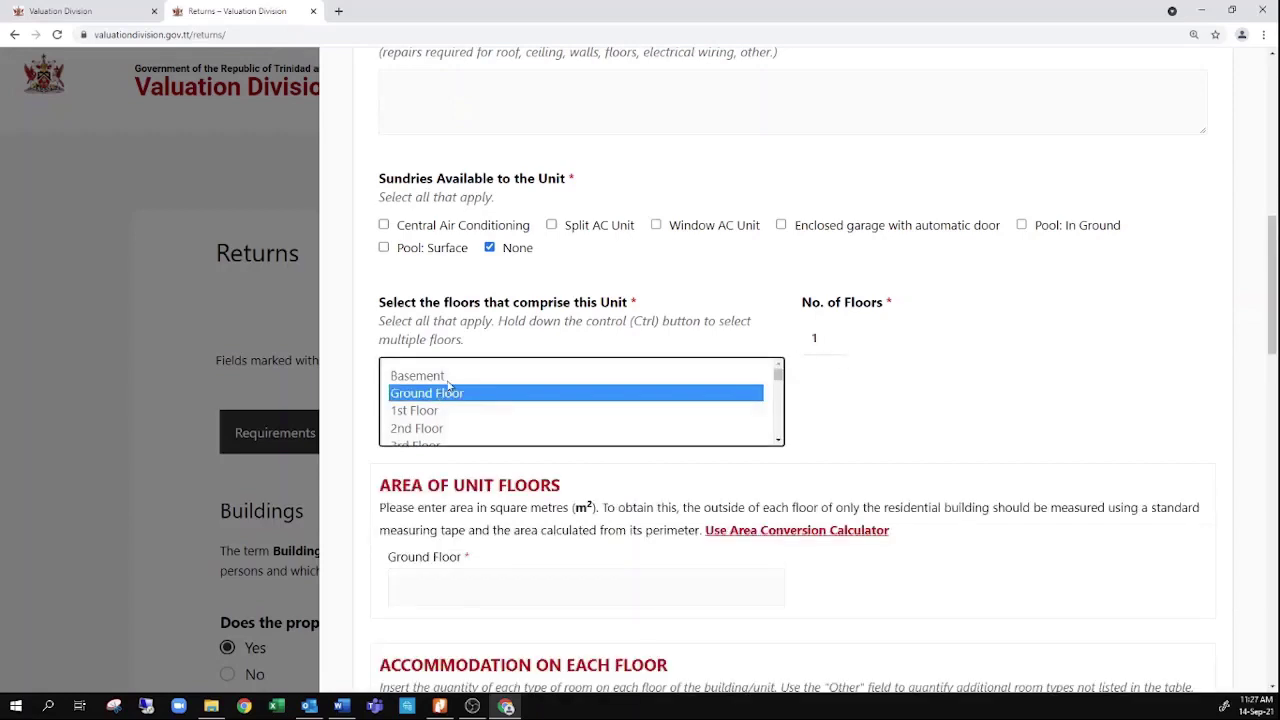
scroll(450, 383, down, 2)
scroll(450, 383, up, 2)
ctrl+click(430, 411)
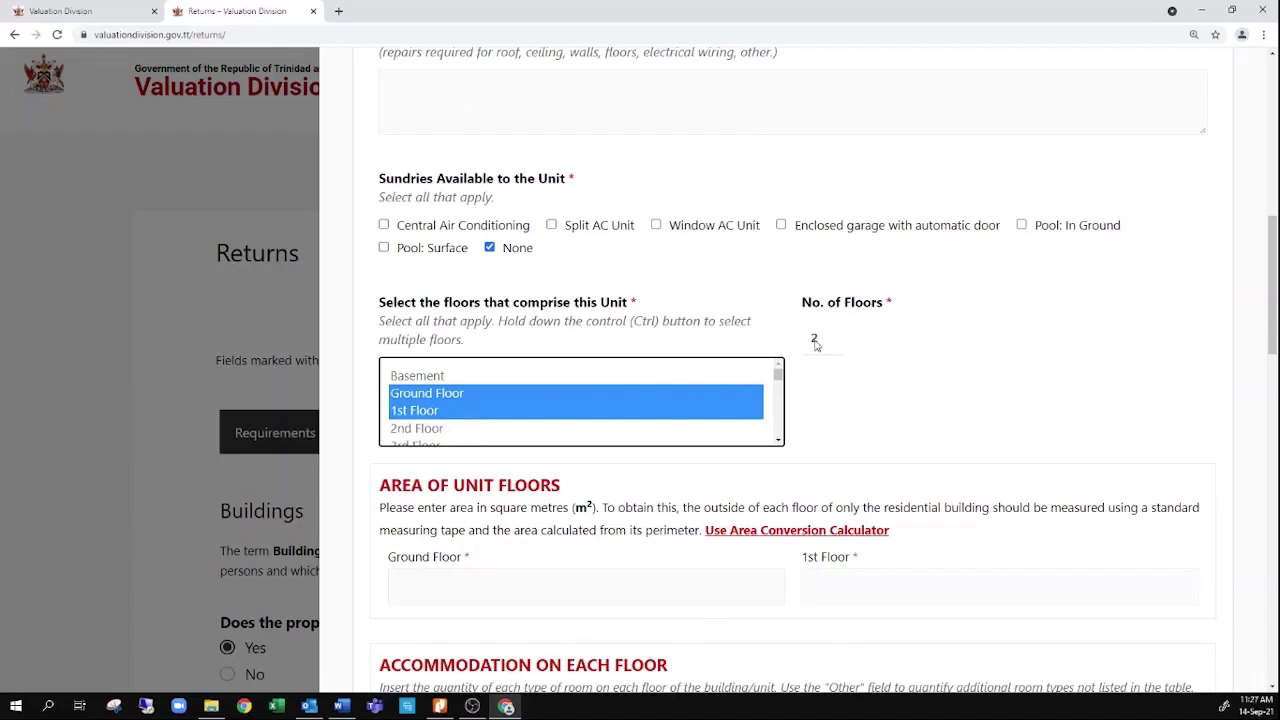
click(868, 385)
scroll(826, 336, down, 2)
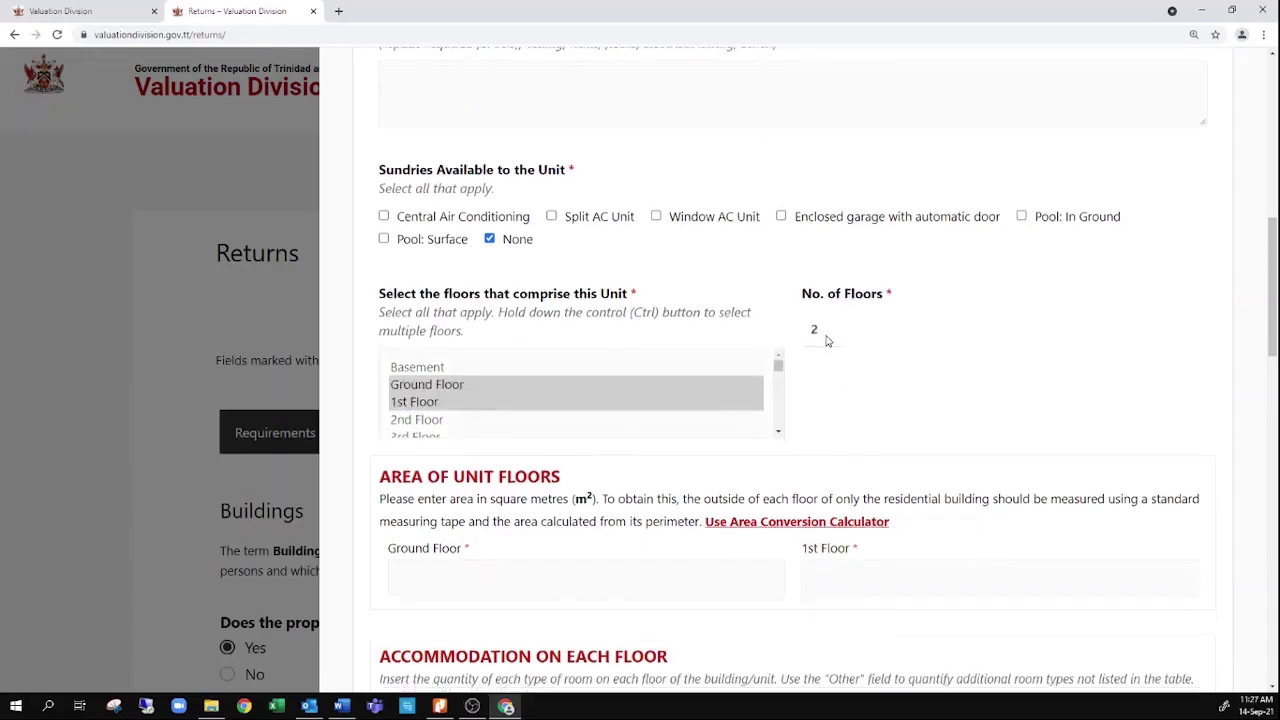
Enter an area of 1 for both the Ground Floor and the 1st Floor
click(714, 378)
click(914, 391)
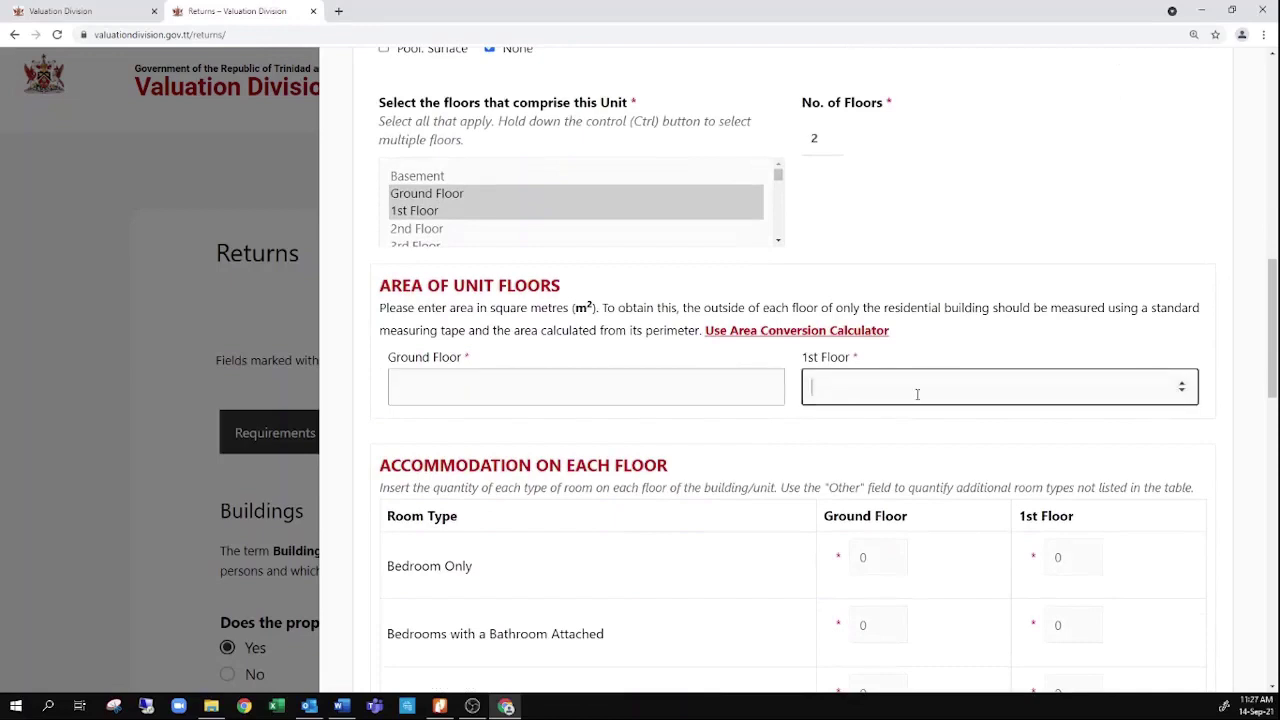
click(702, 383)
click(858, 383)
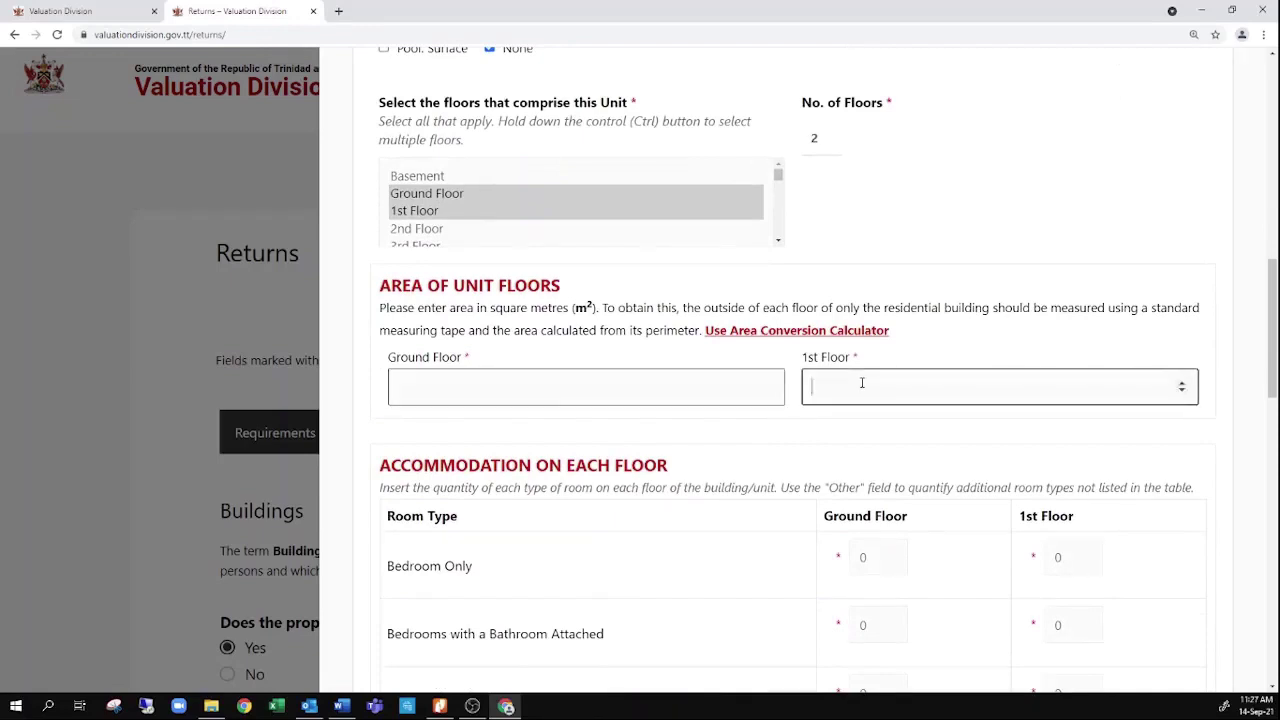
click(692, 396)
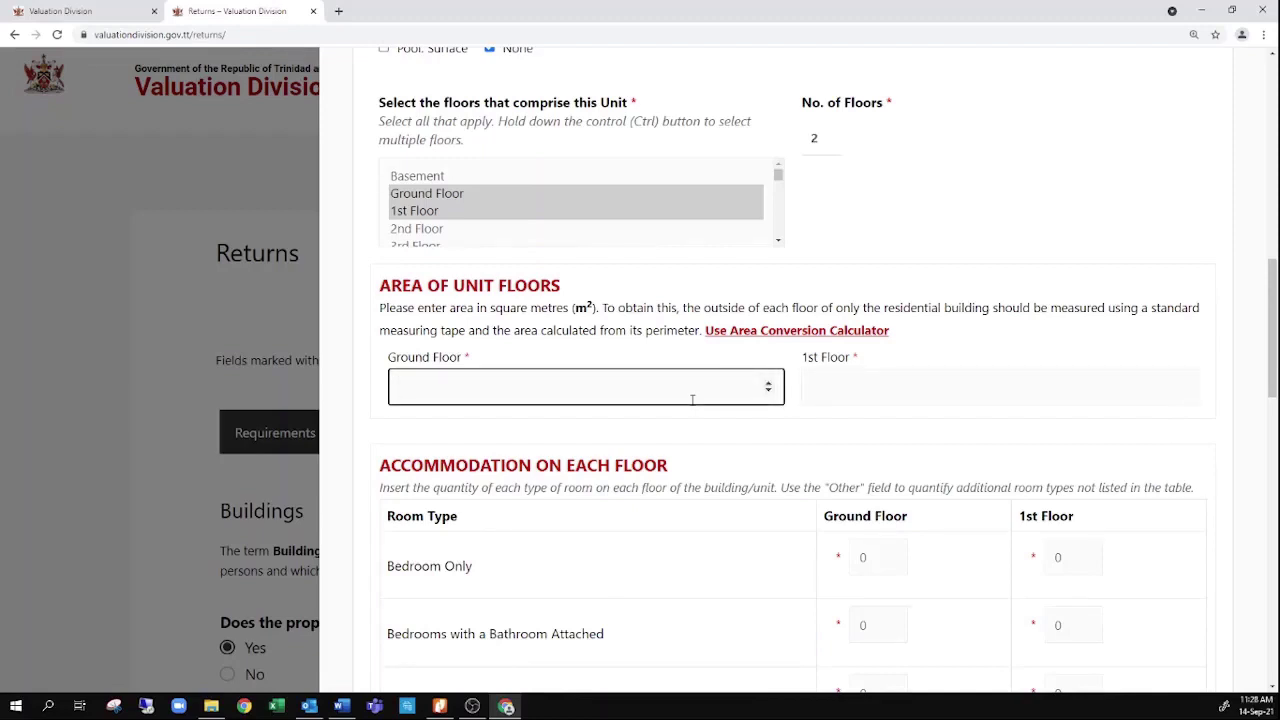
click(1180, 388)
click(657, 385)
click(803, 392)
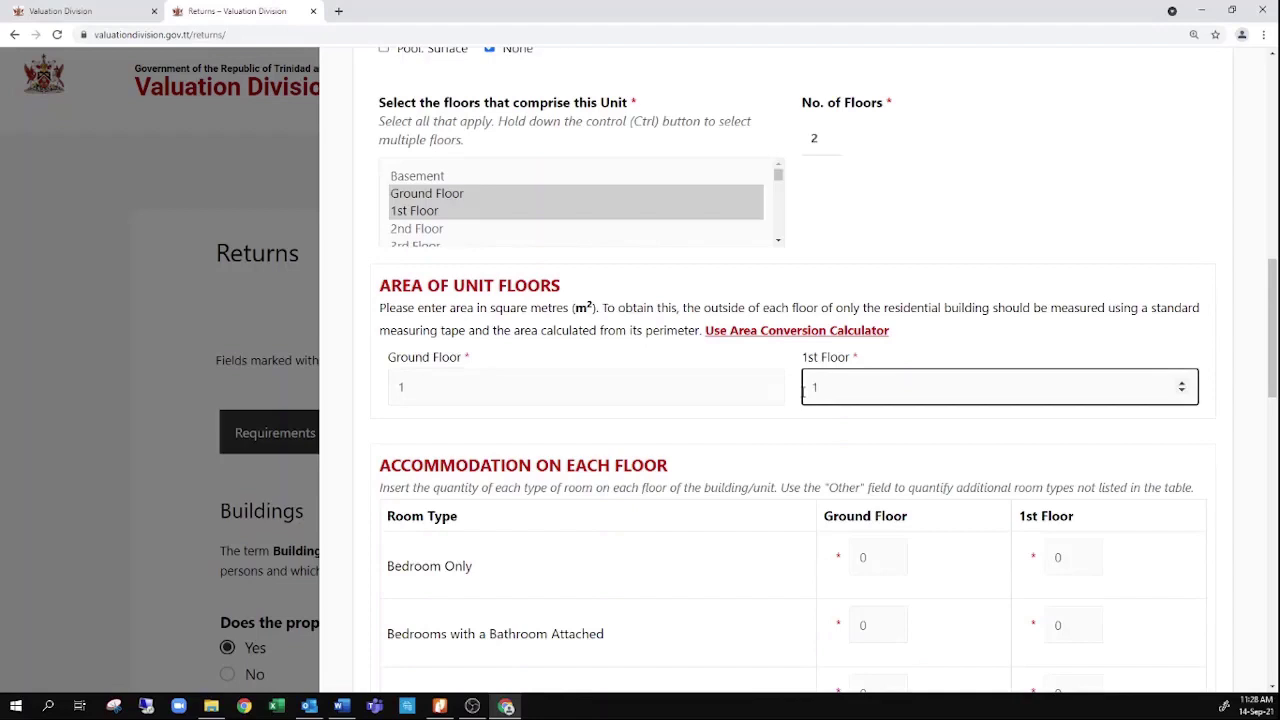
double_click(855, 357)
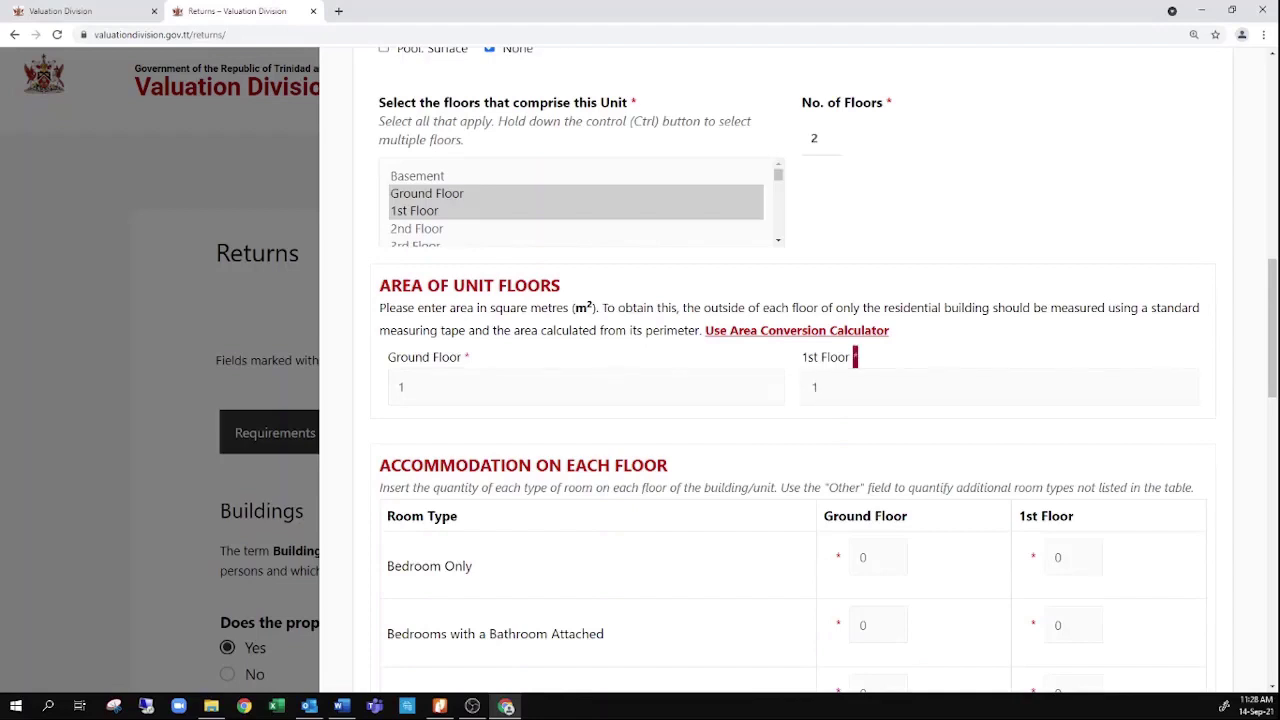
click(465, 356)
click(449, 381)
click(865, 385)
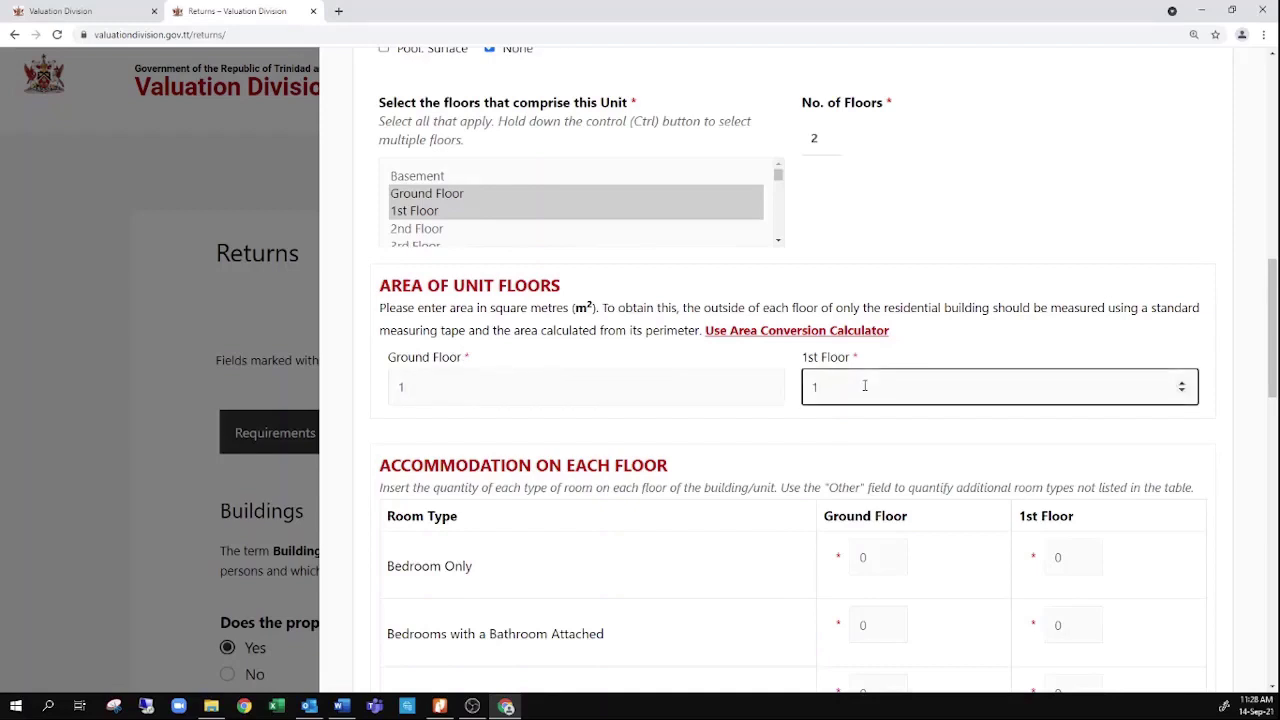
scroll(865, 385, down, 2)
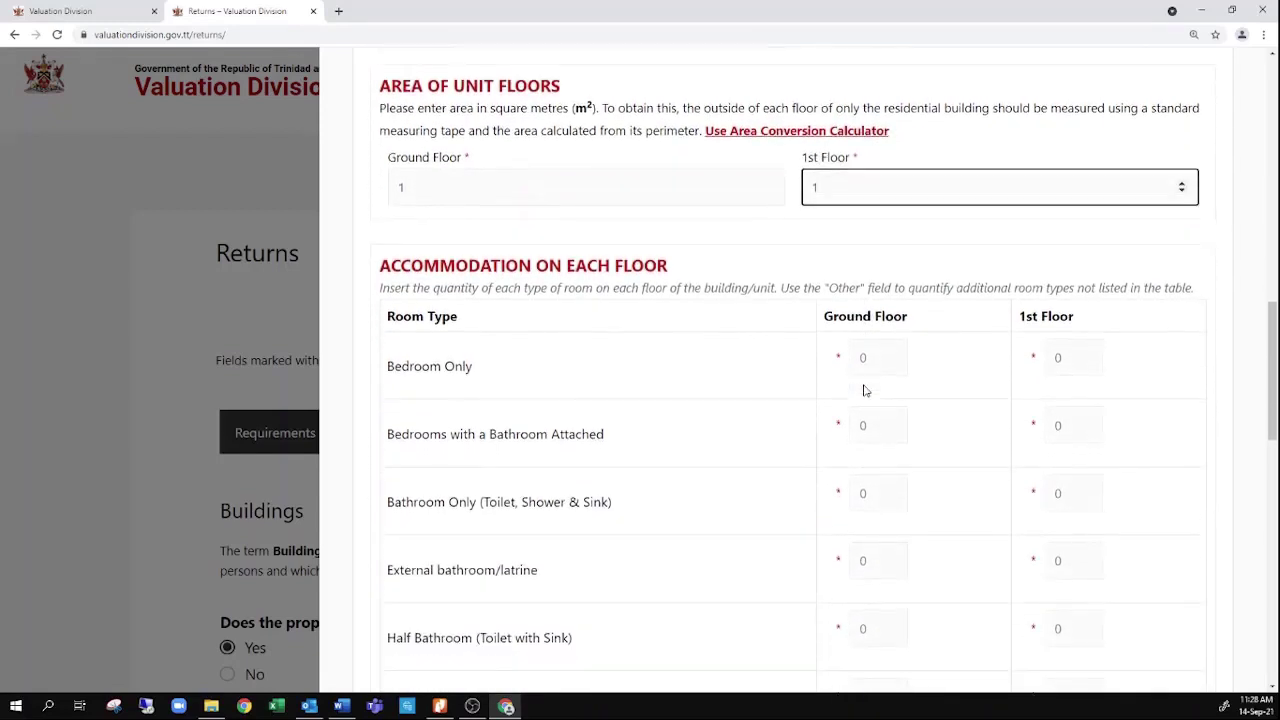
scroll(865, 390, down, 2)
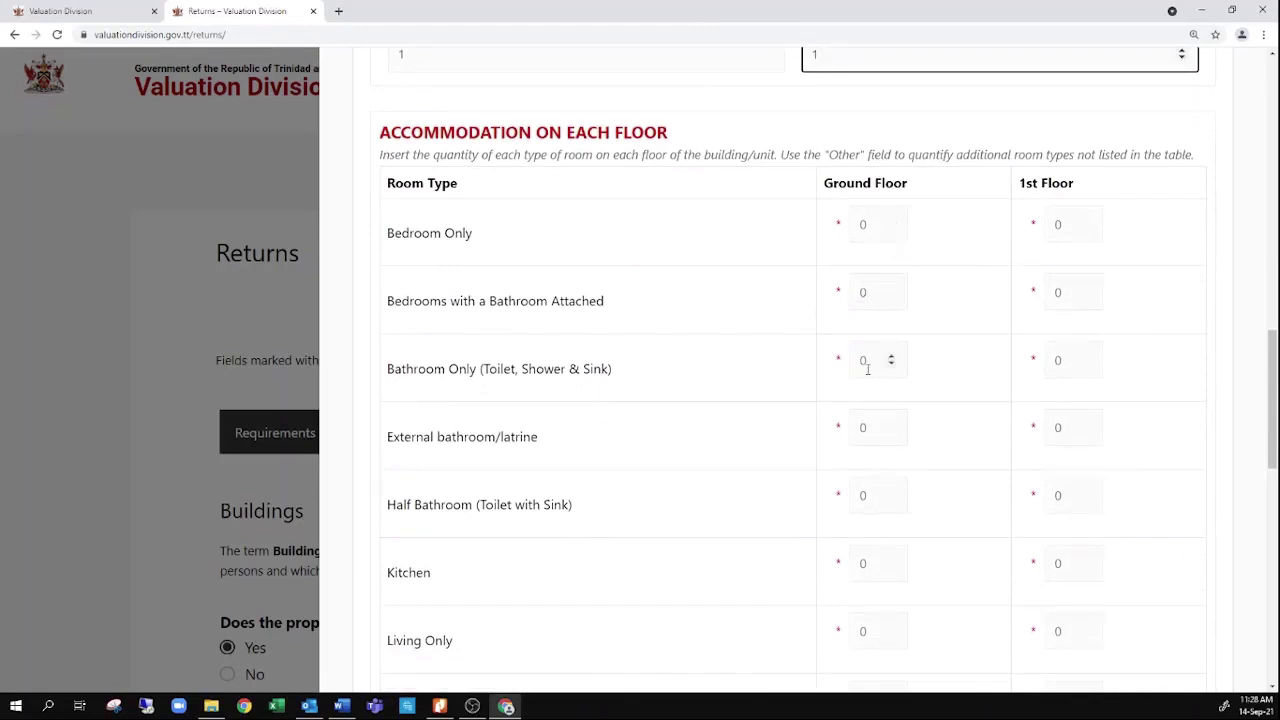
scroll(878, 370, down, 1)
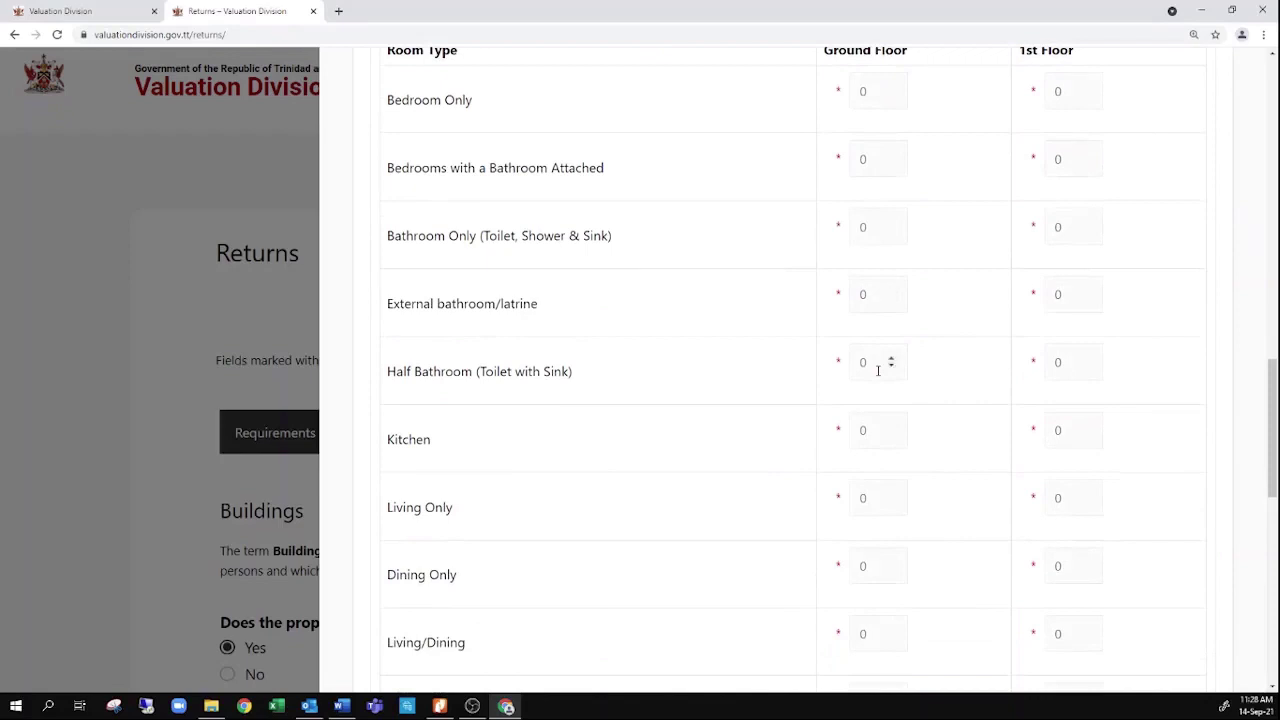
Record one each of Living Only, Kitchen, Dining Only and external latrine on the ground floor
click(891, 494)
click(891, 427)
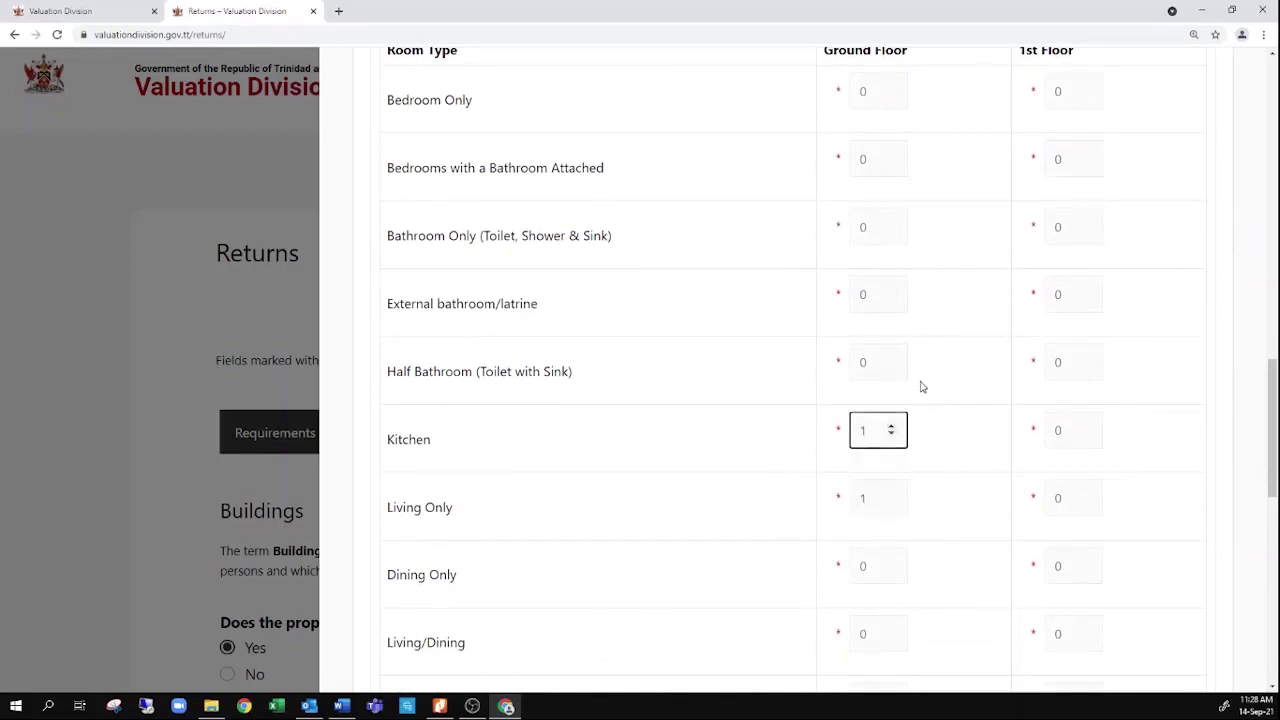
click(891, 563)
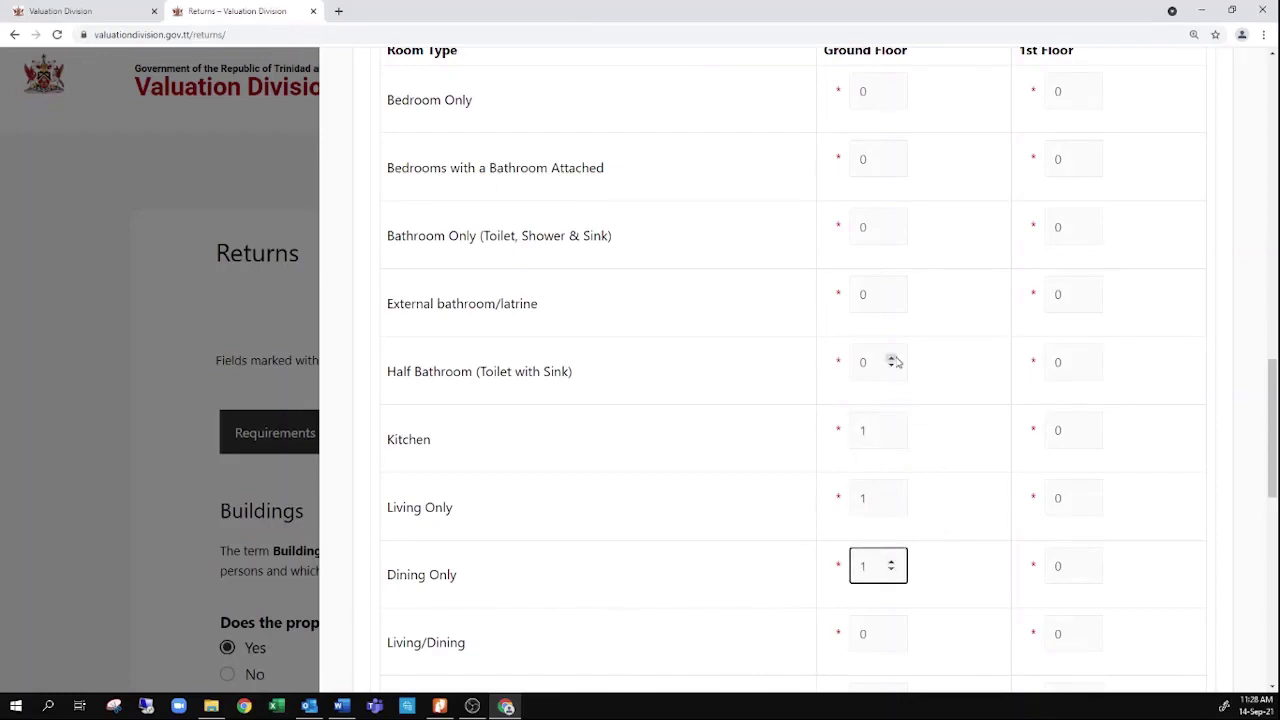
click(891, 290)
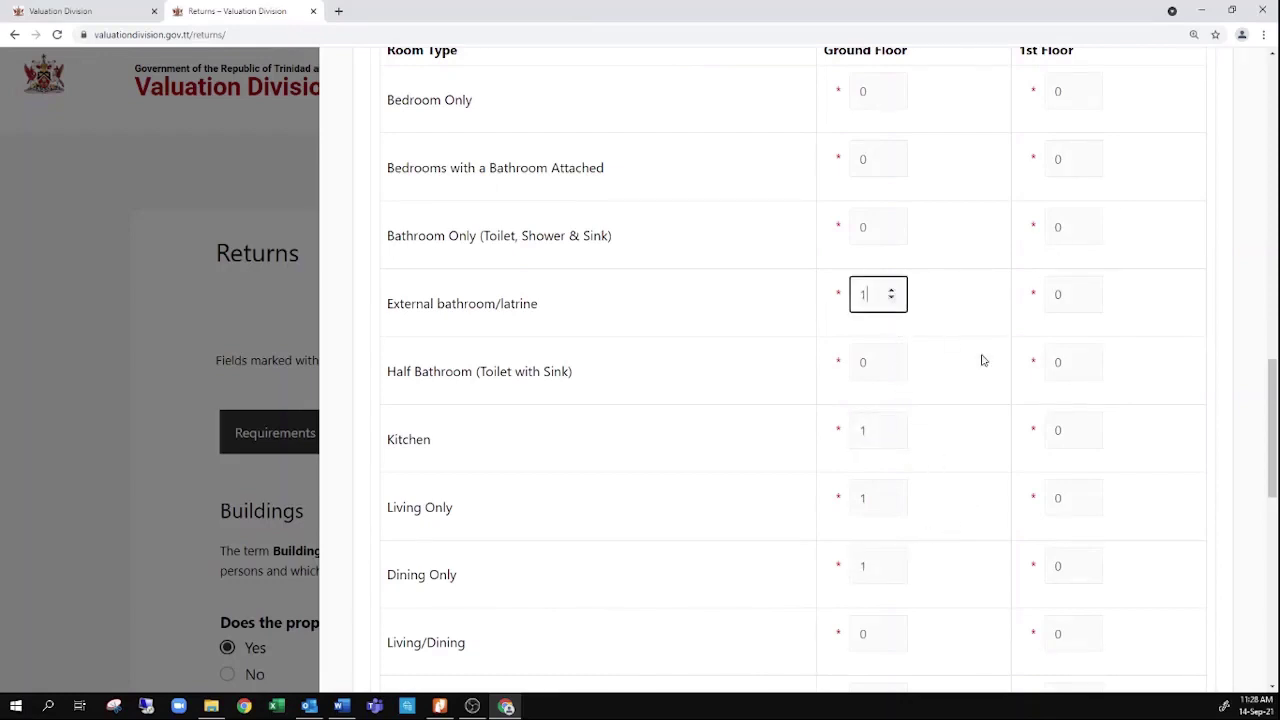
scroll(981, 361, up, 1)
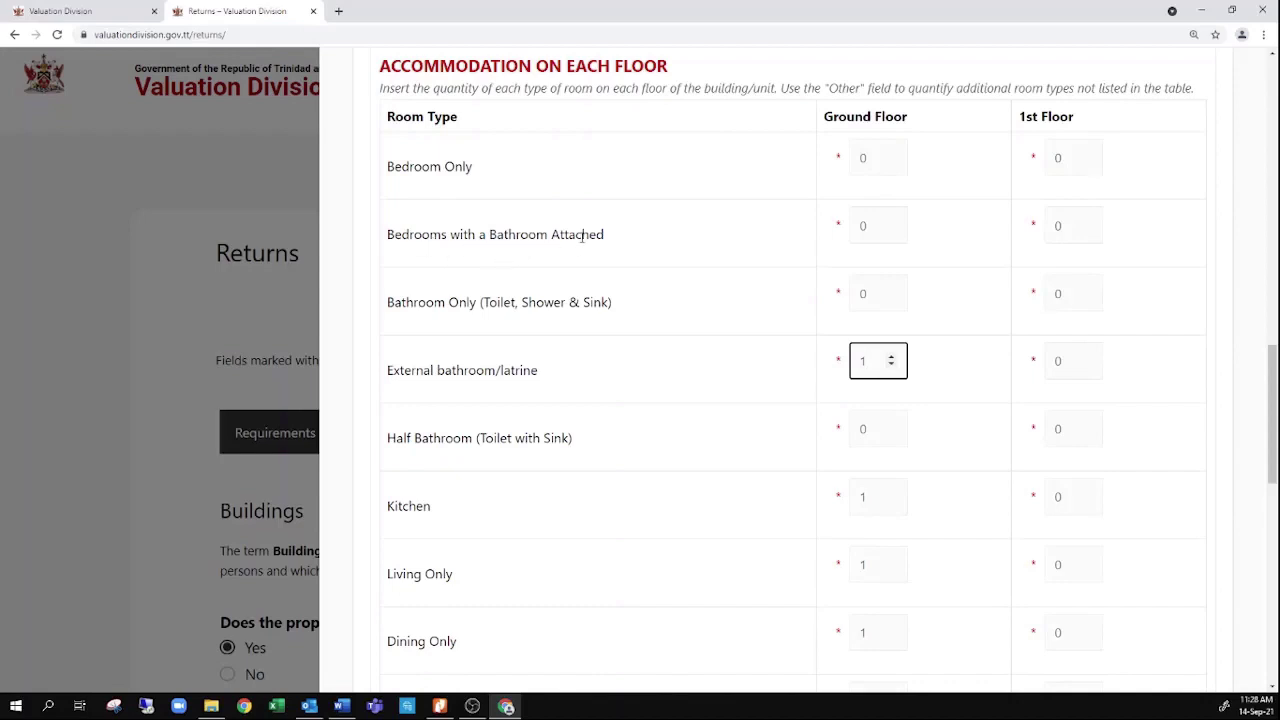
Record one bedroom with bathroom, two Bedroom Only and one Bathroom Only on the 1st floor
click(1086, 221)
double_click(1086, 157)
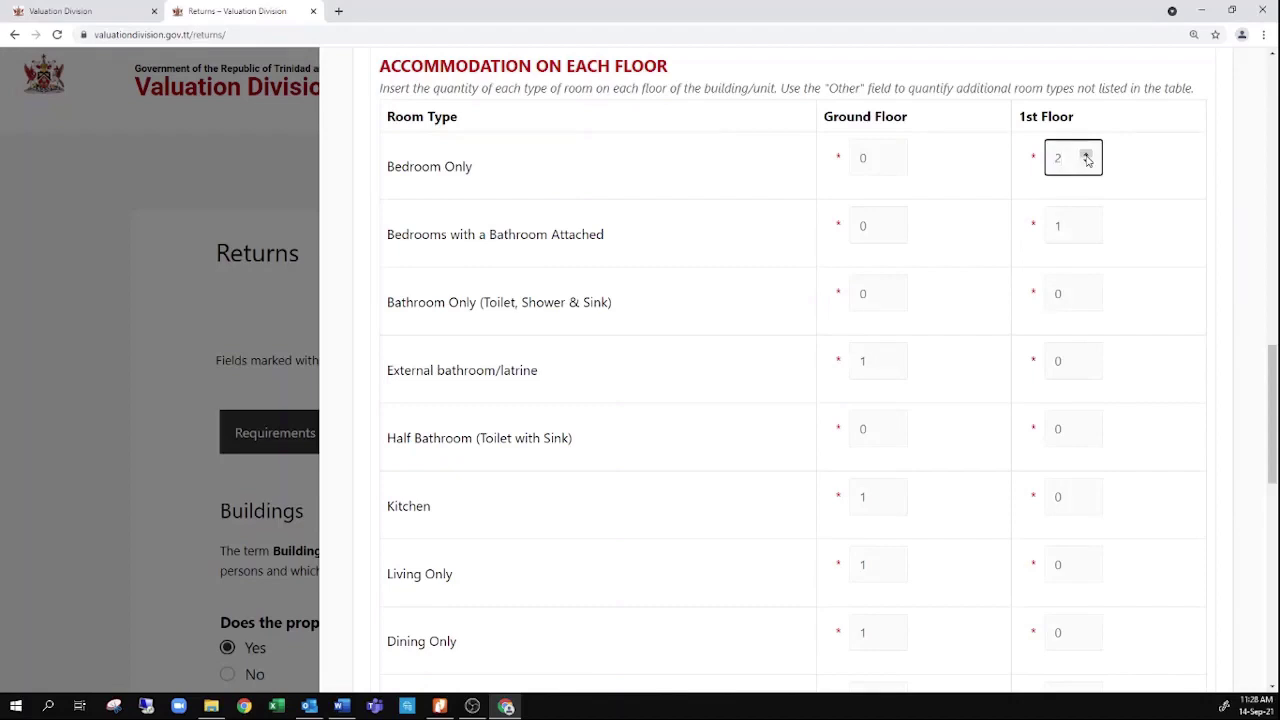
click(1086, 289)
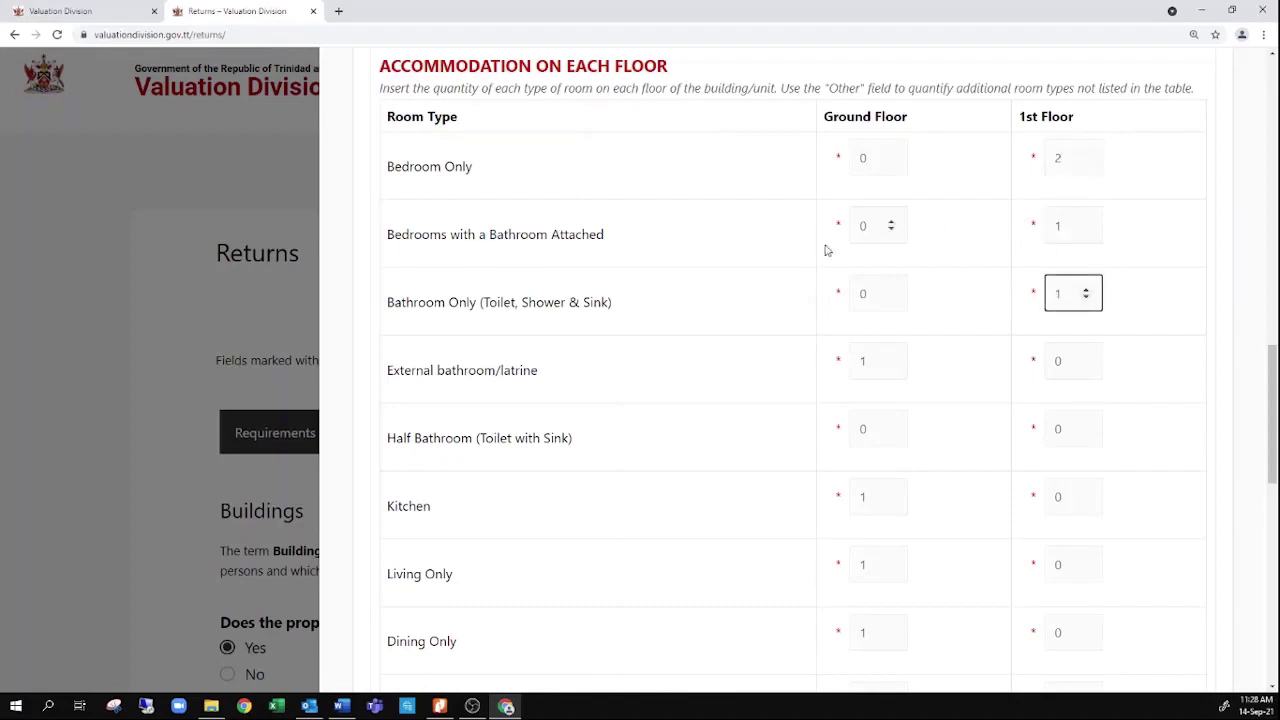
scroll(919, 349, down, 2)
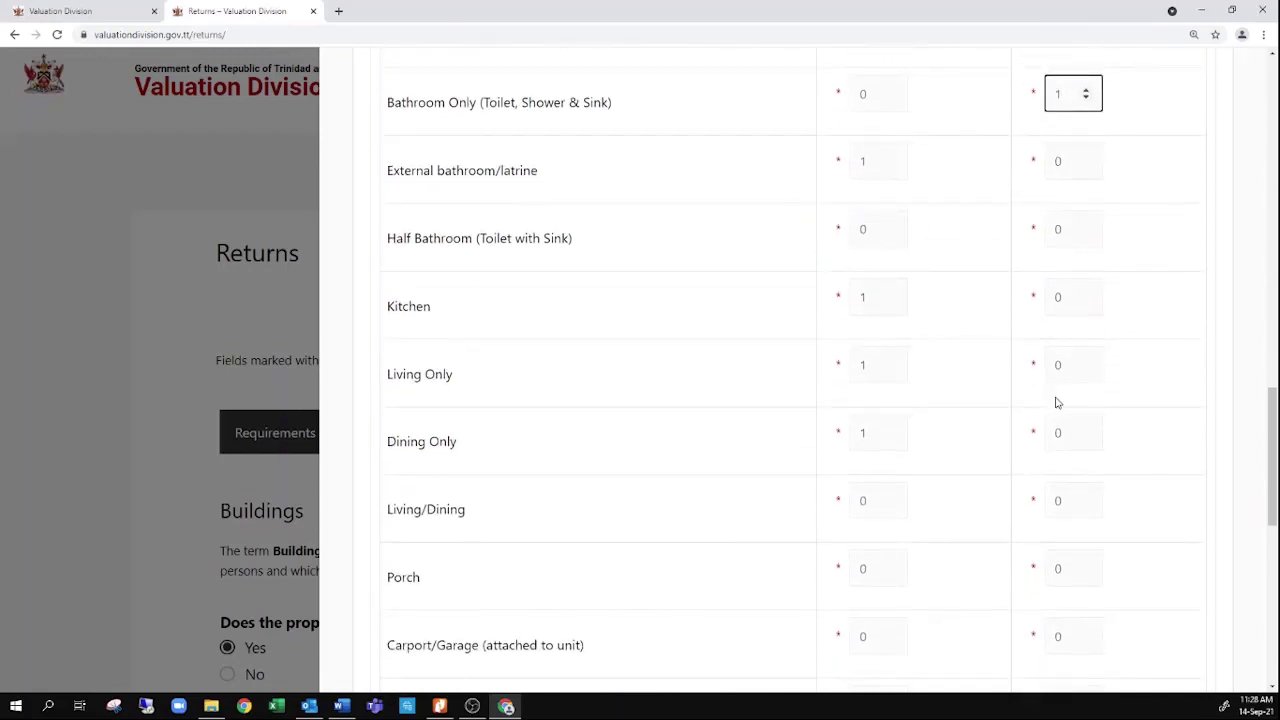
scroll(1055, 400, down, 2)
scroll(1055, 398, down, 6)
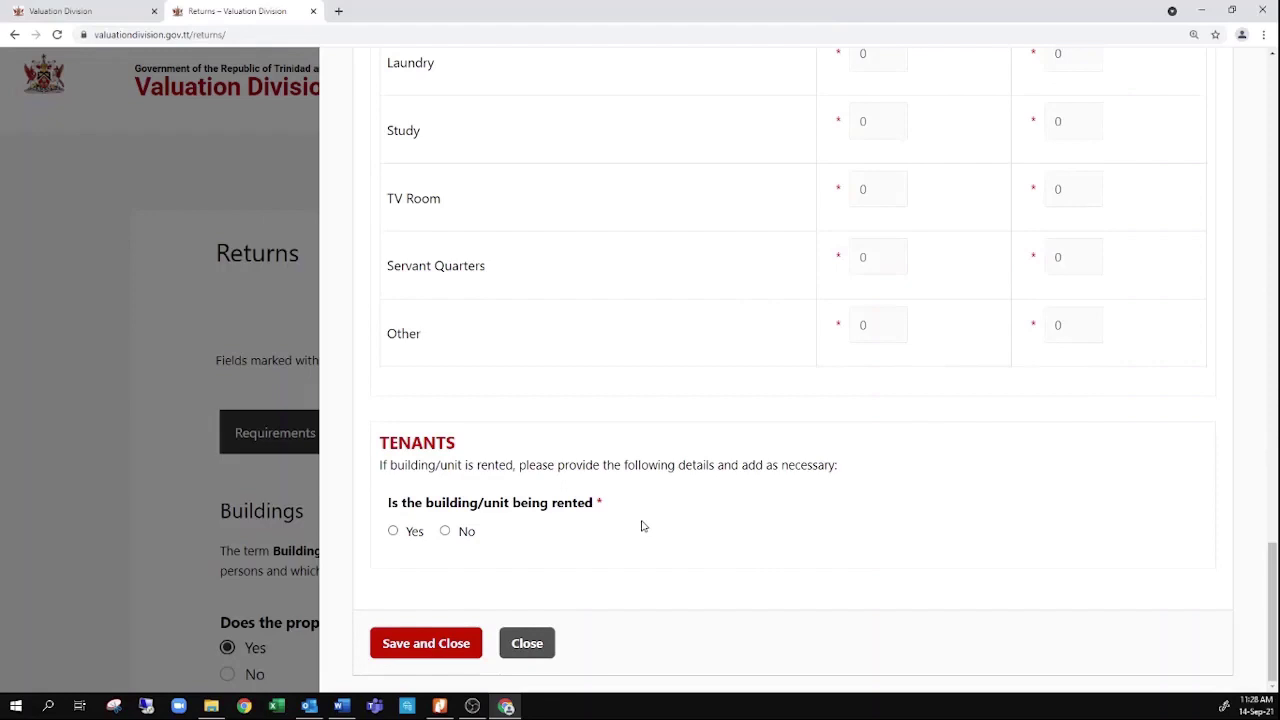
Mark the unit as not rented, then save and close it, acknowledging the saved alert
click(393, 531)
scroll(450, 540, down, 1)
click(451, 535)
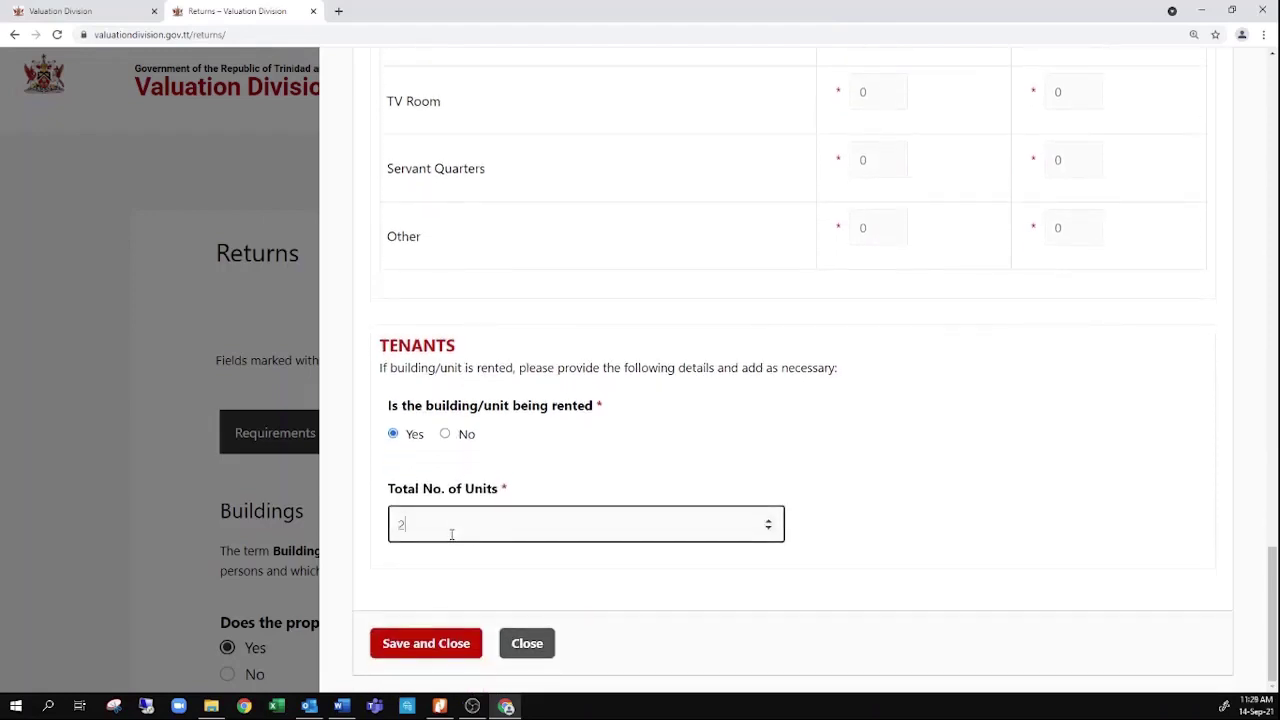
drag(449, 534, 360, 524)
key(BackSpace)
click(445, 434)
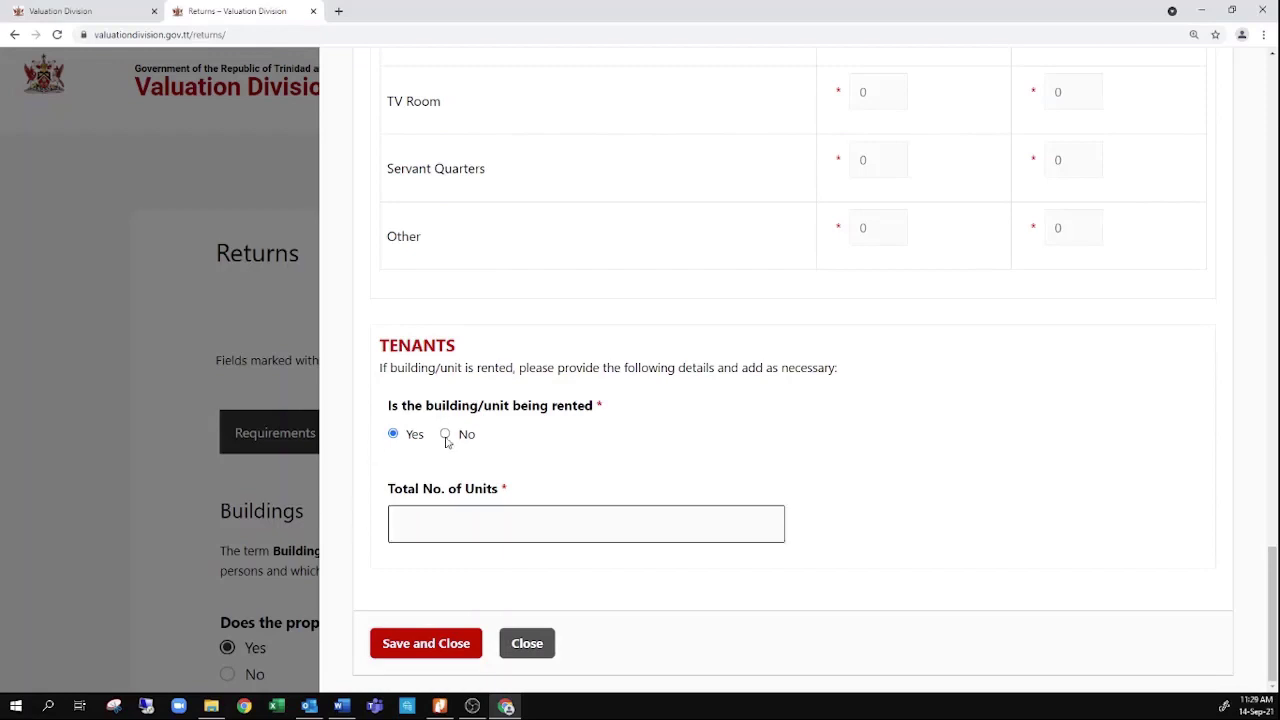
click(403, 641)
click(760, 110)
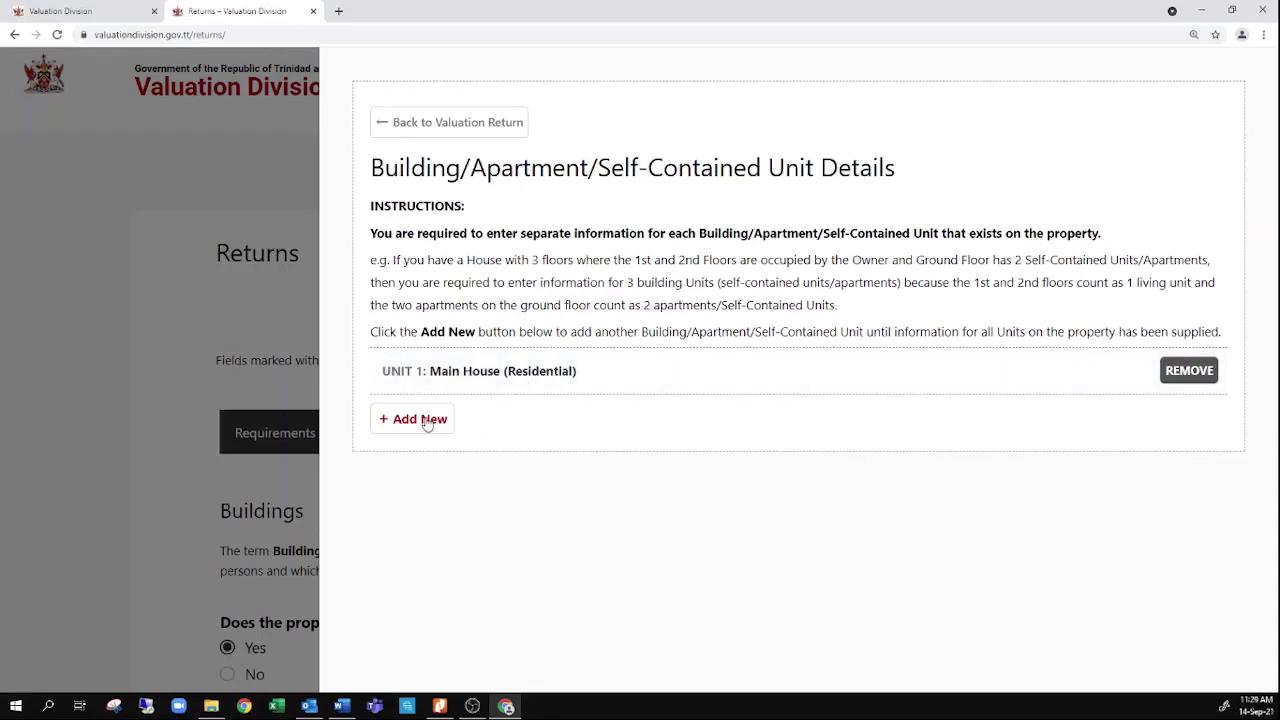
Go back to the valuation return, check Buildings shows 1 of 1 complete, and Save & Continue
click(455, 124)
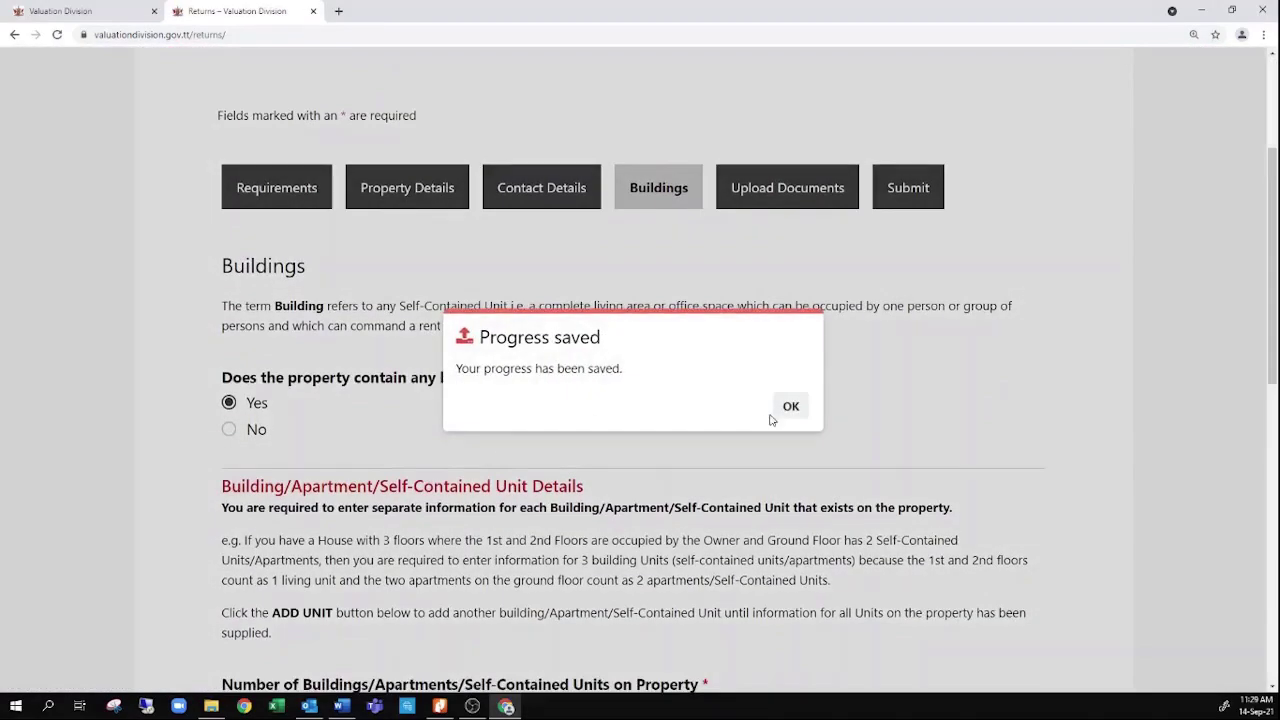
click(775, 410)
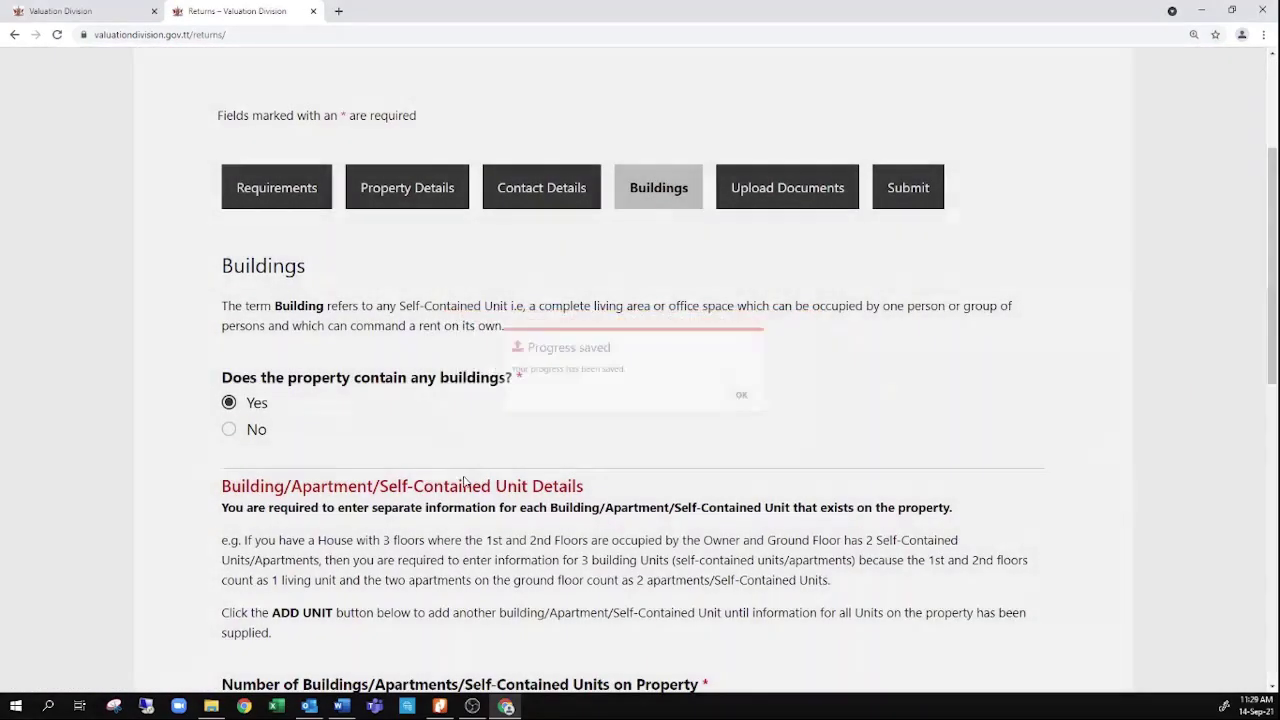
scroll(449, 495, down, 2)
scroll(449, 495, down, 1)
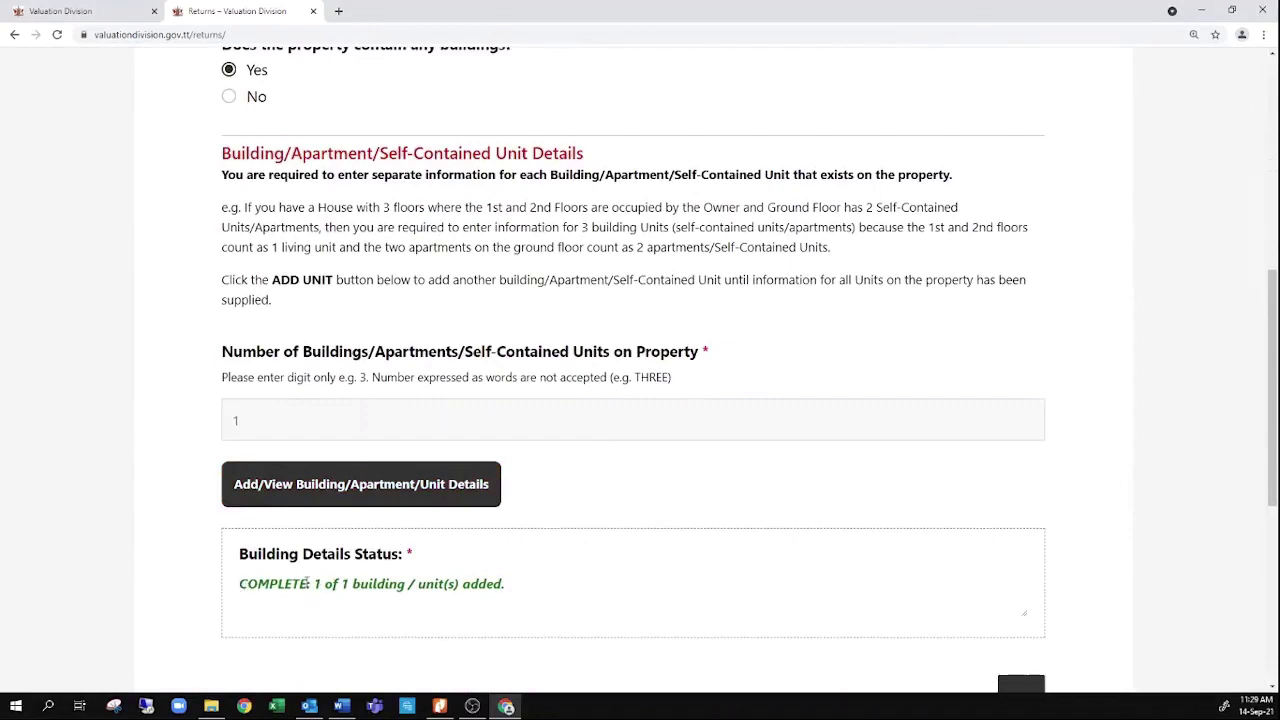
scroll(306, 583, down, 1)
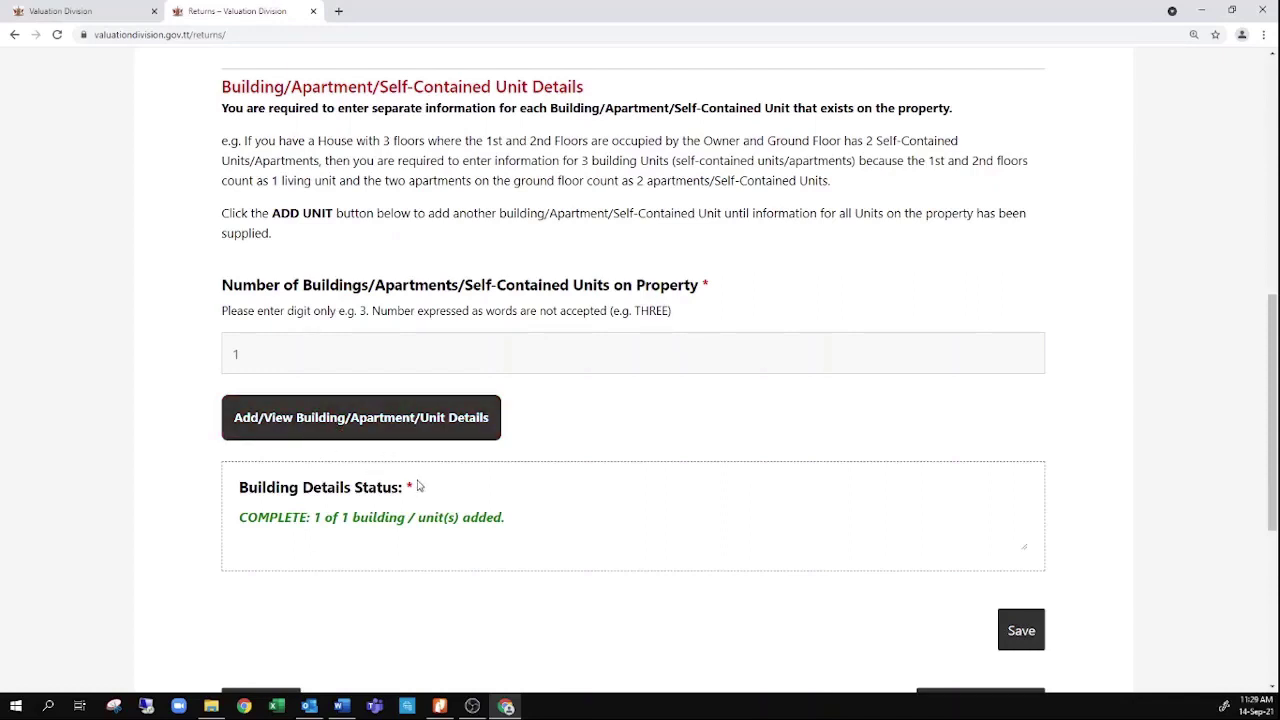
click(253, 356)
scroll(330, 390, down, 1)
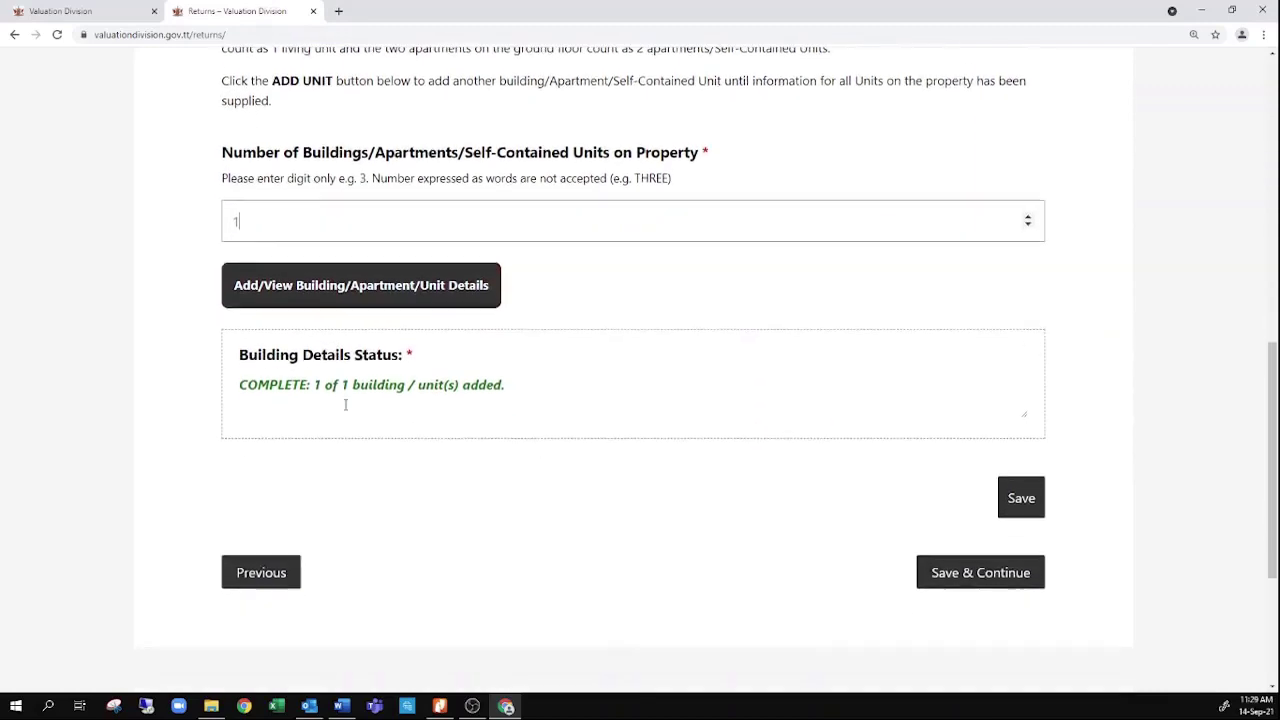
click(958, 571)
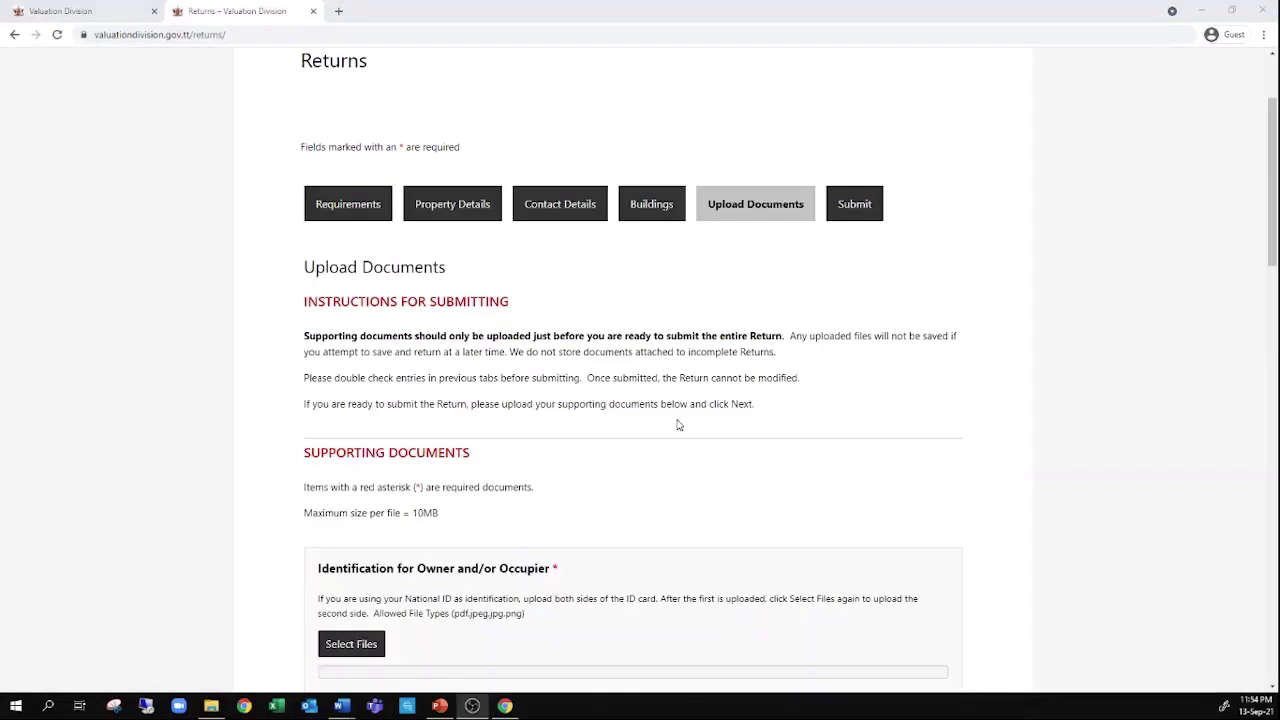
Upload Drivers License.jpg from Desktop > Valuation Return as the owner's identification
scroll(634, 310, down, 1)
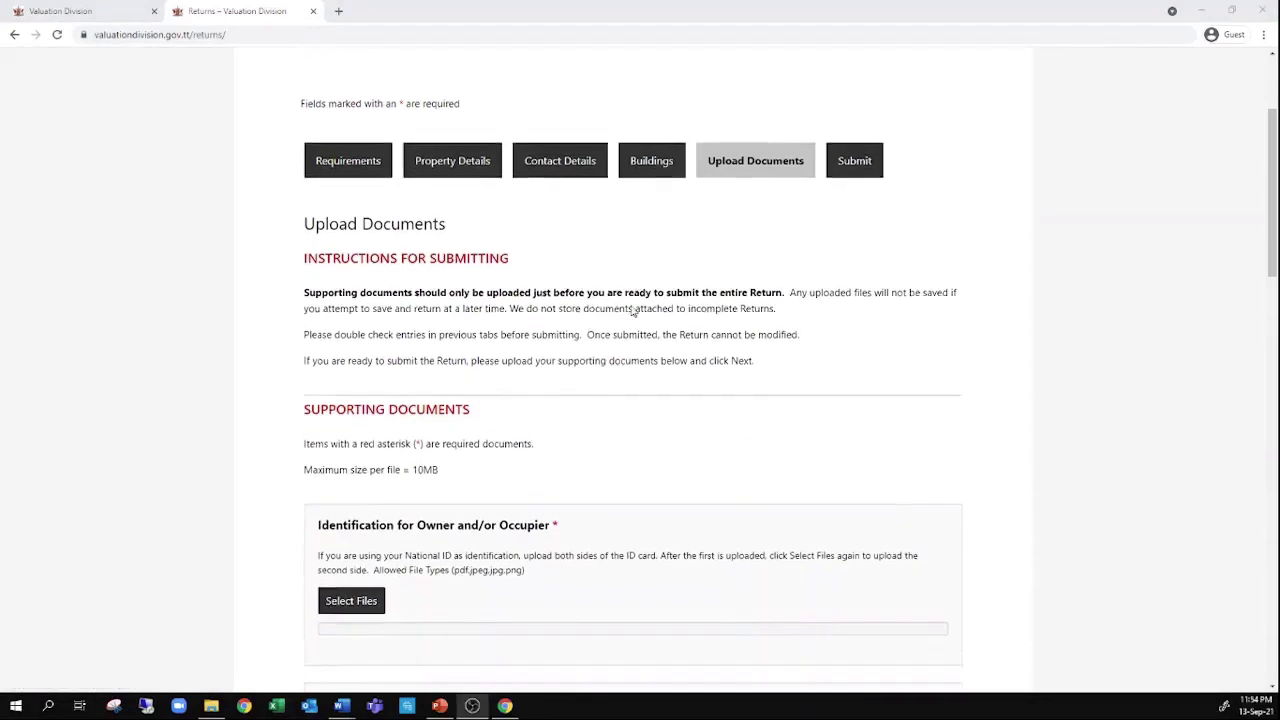
scroll(631, 311, down, 3)
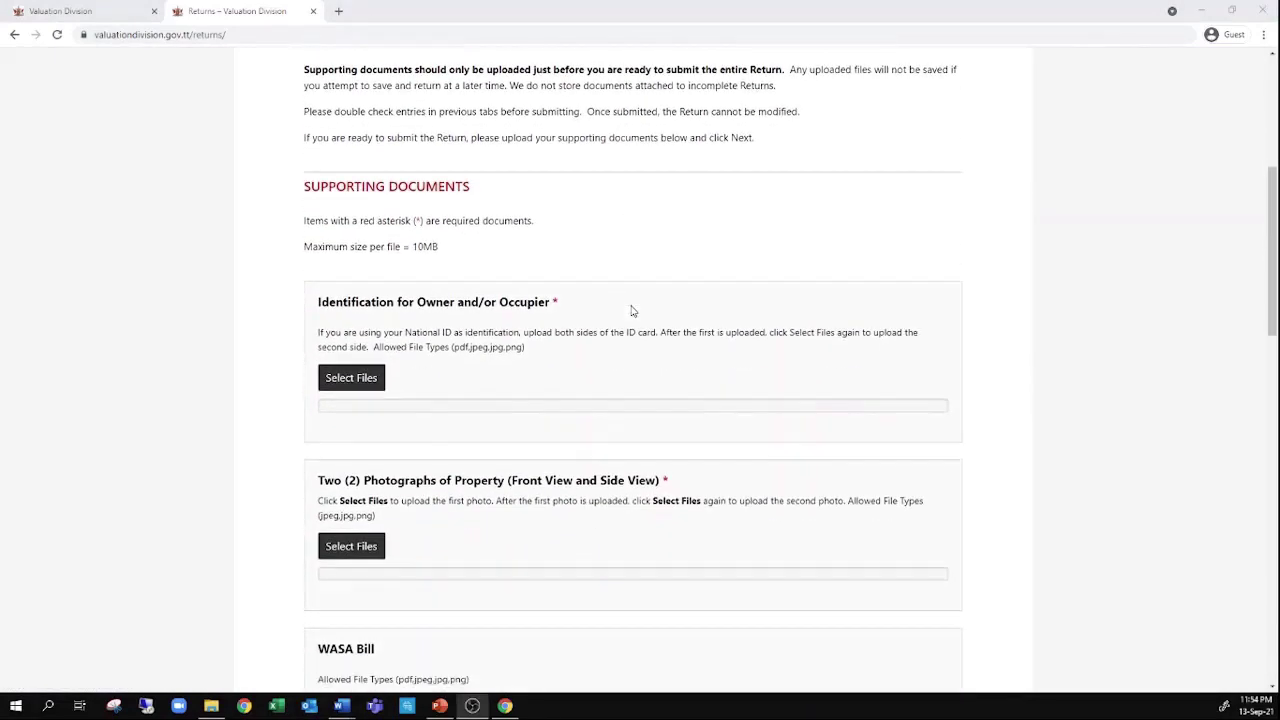
double_click(557, 306)
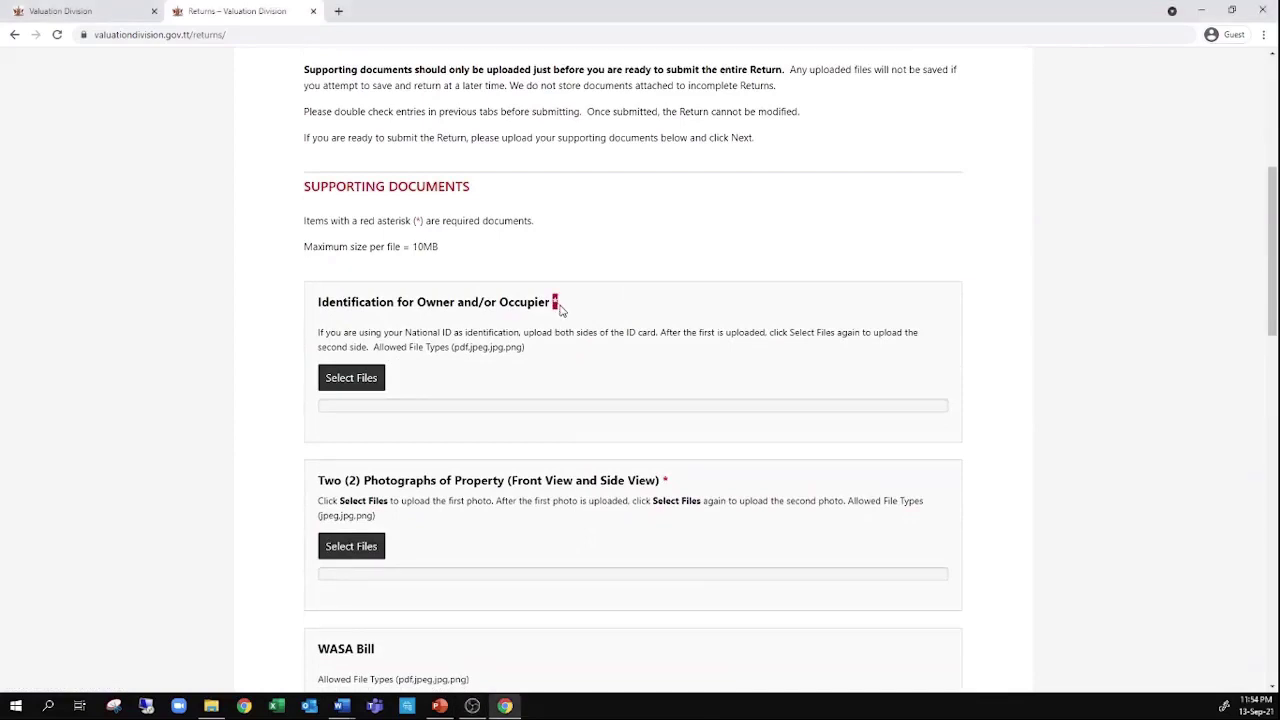
double_click(665, 482)
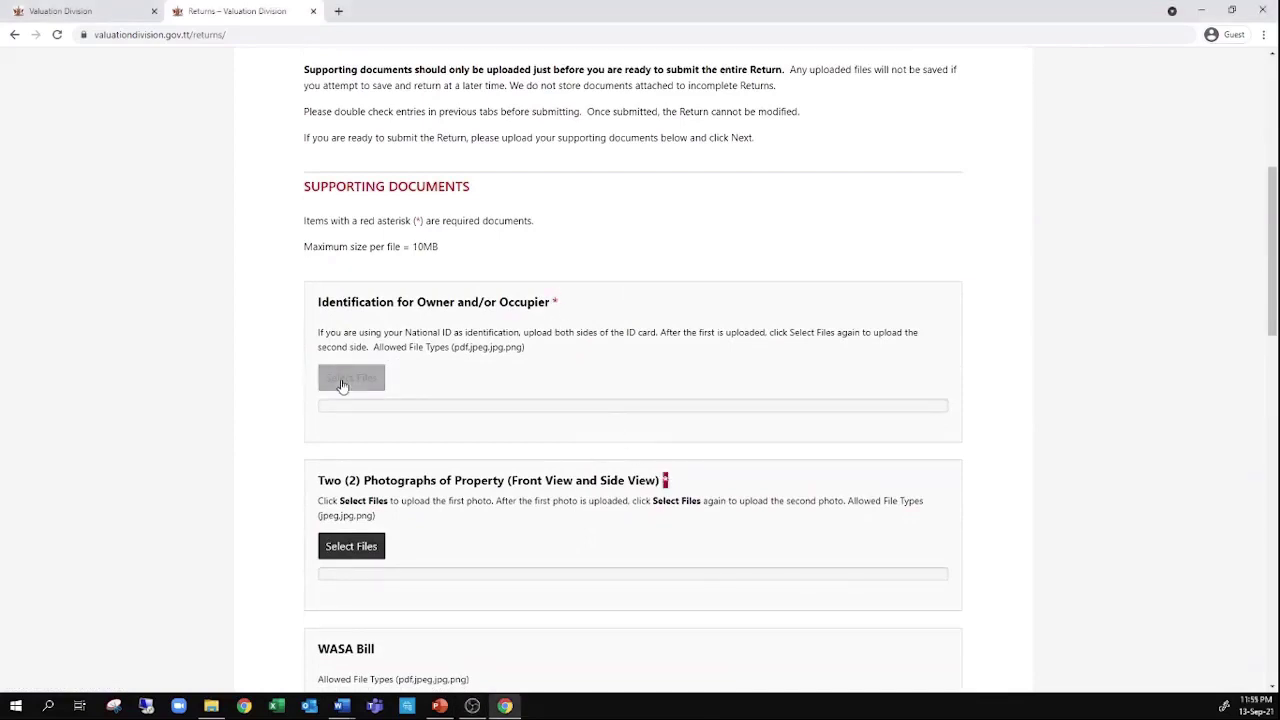
click(490, 348)
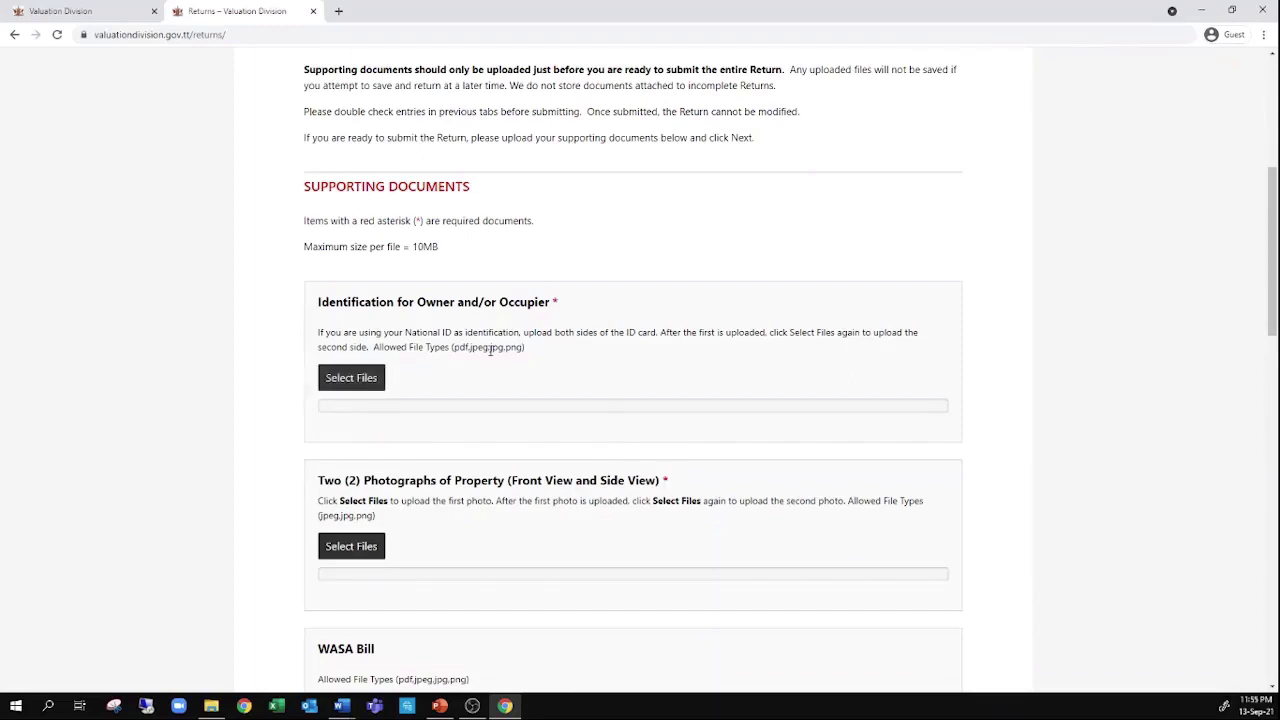
click(370, 381)
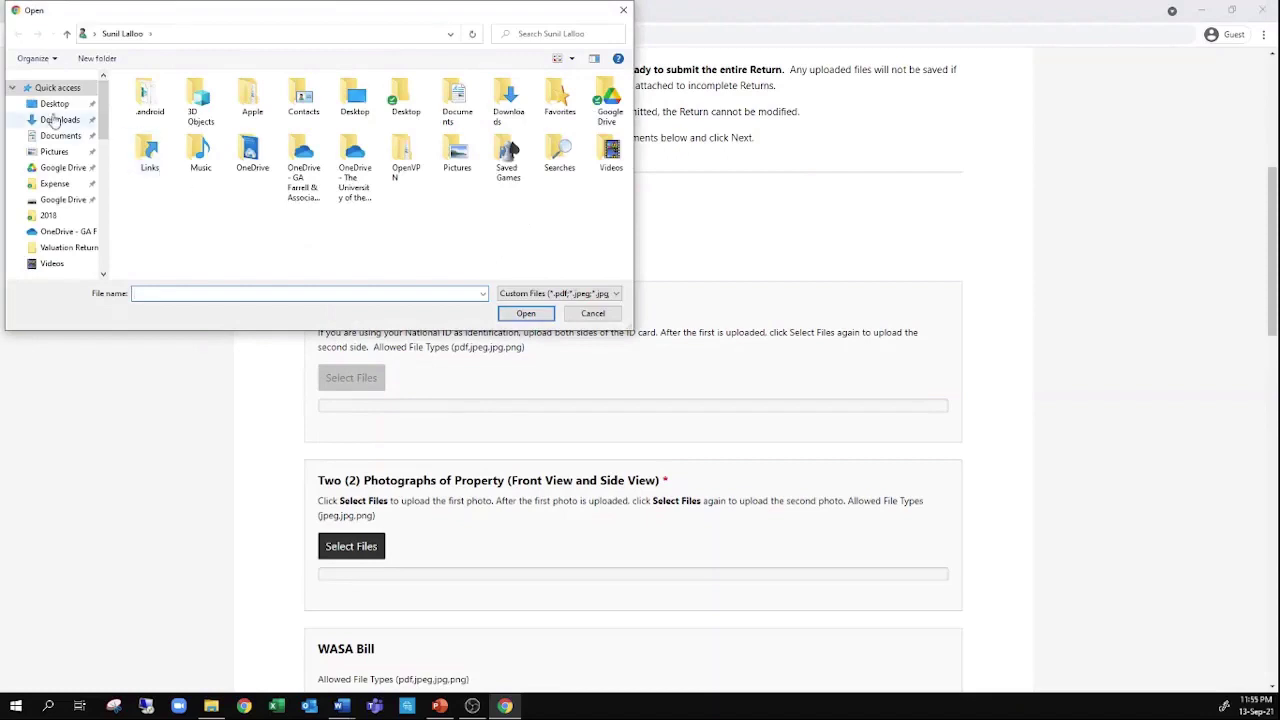
click(58, 103)
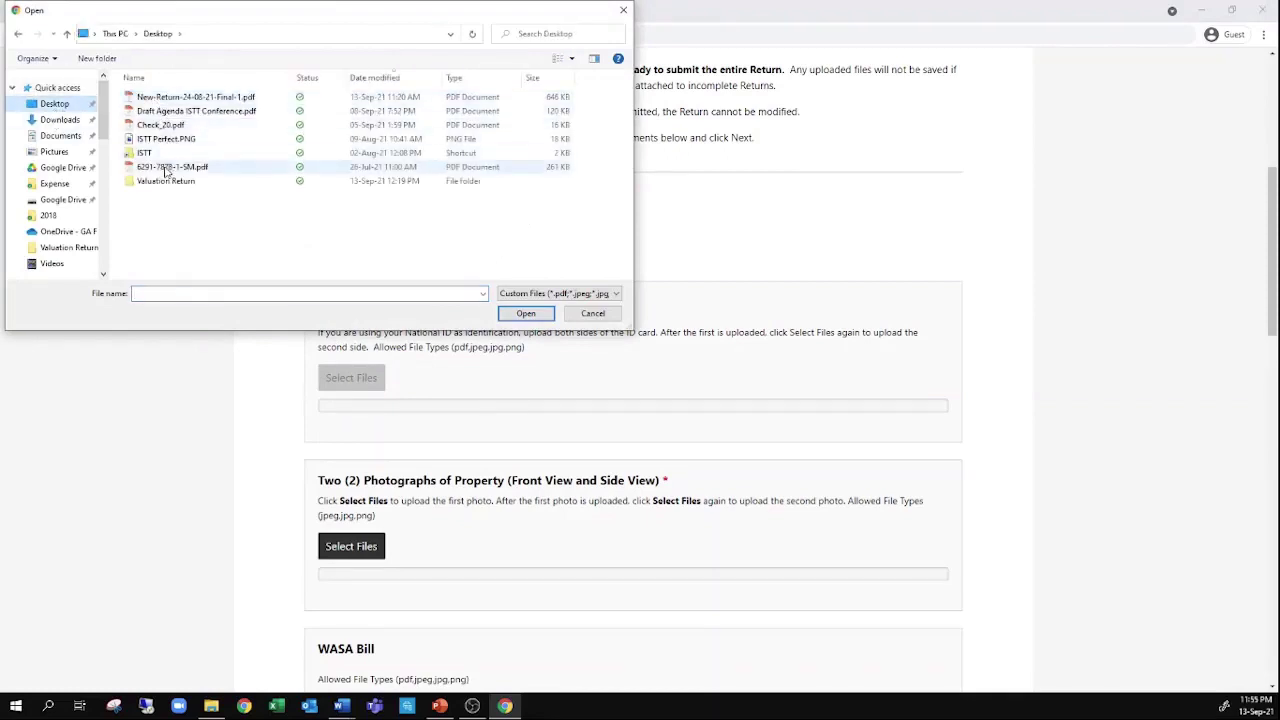
double_click(166, 181)
click(180, 130)
click(524, 314)
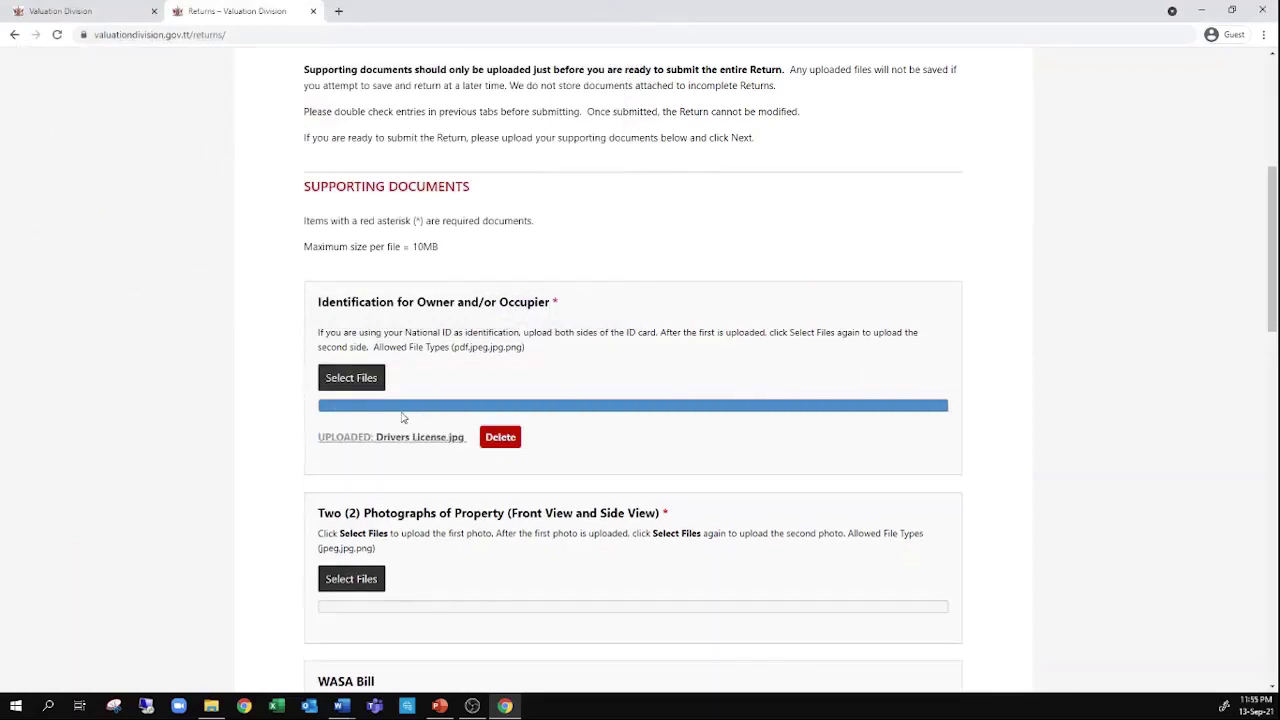
Upload Front of House.jpg and Side of house.jpg together under Two Photographs of Property
scroll(450, 450, down, 1)
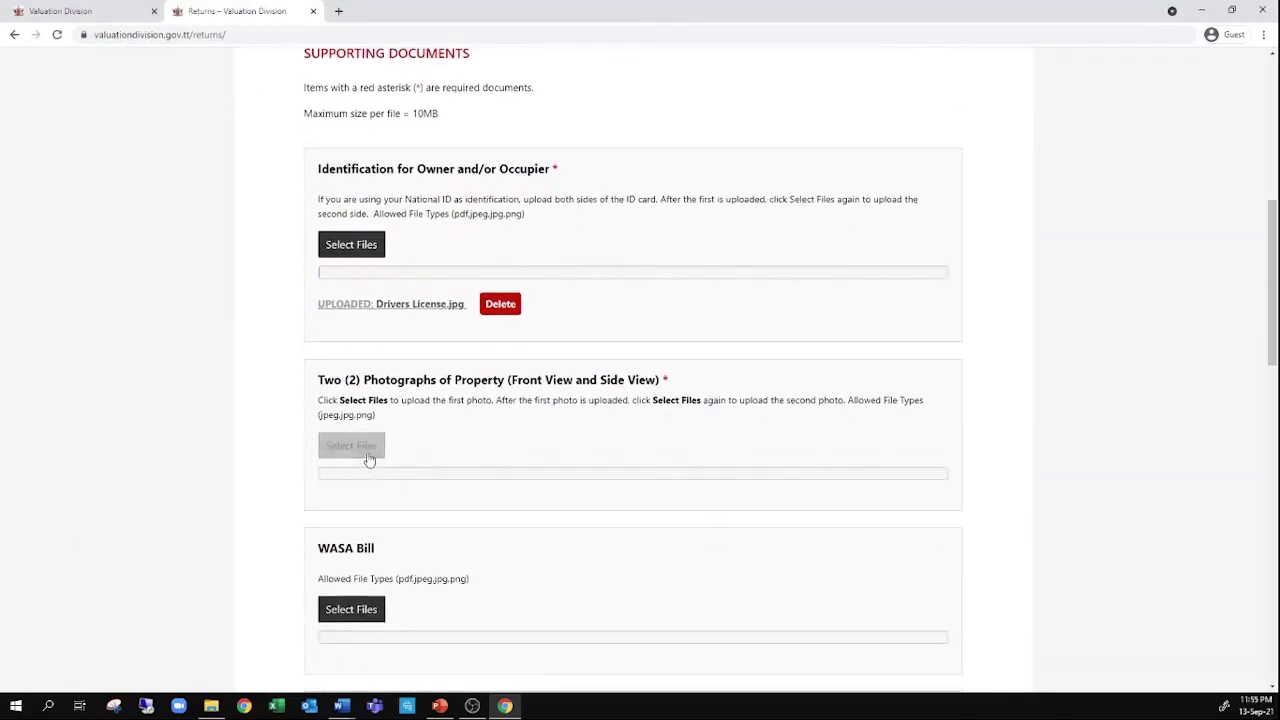
click(367, 456)
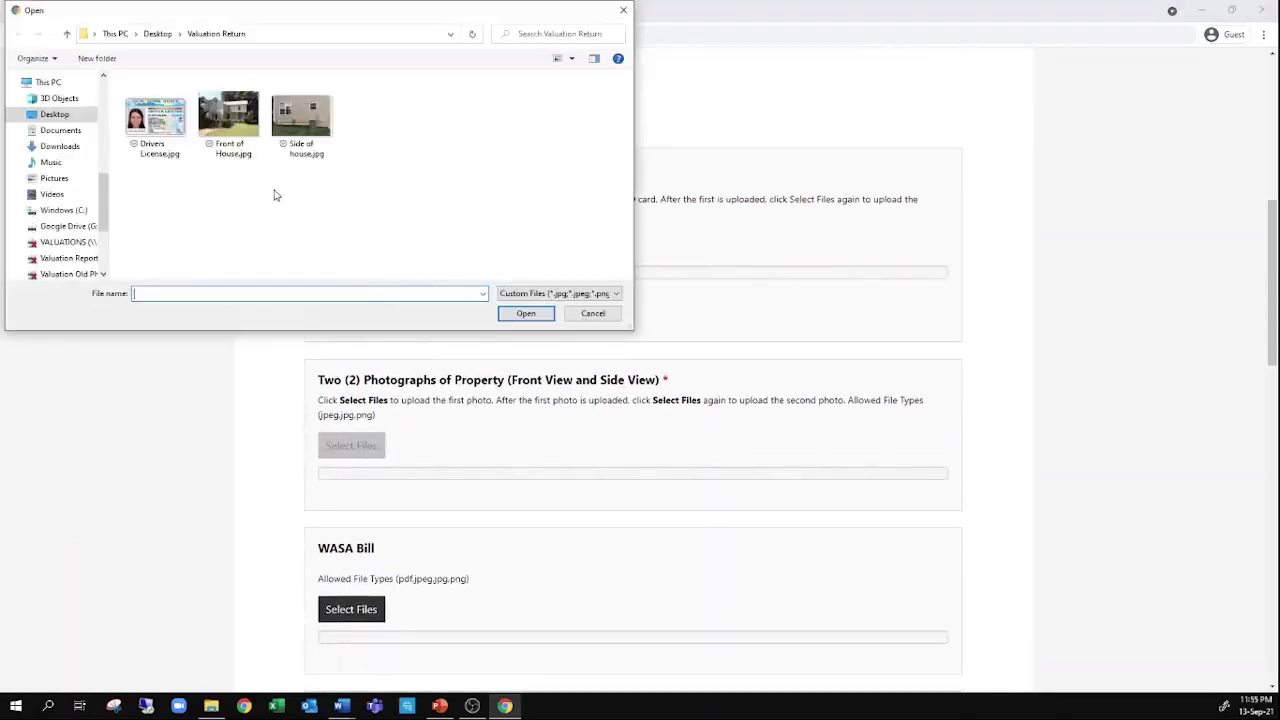
click(230, 127)
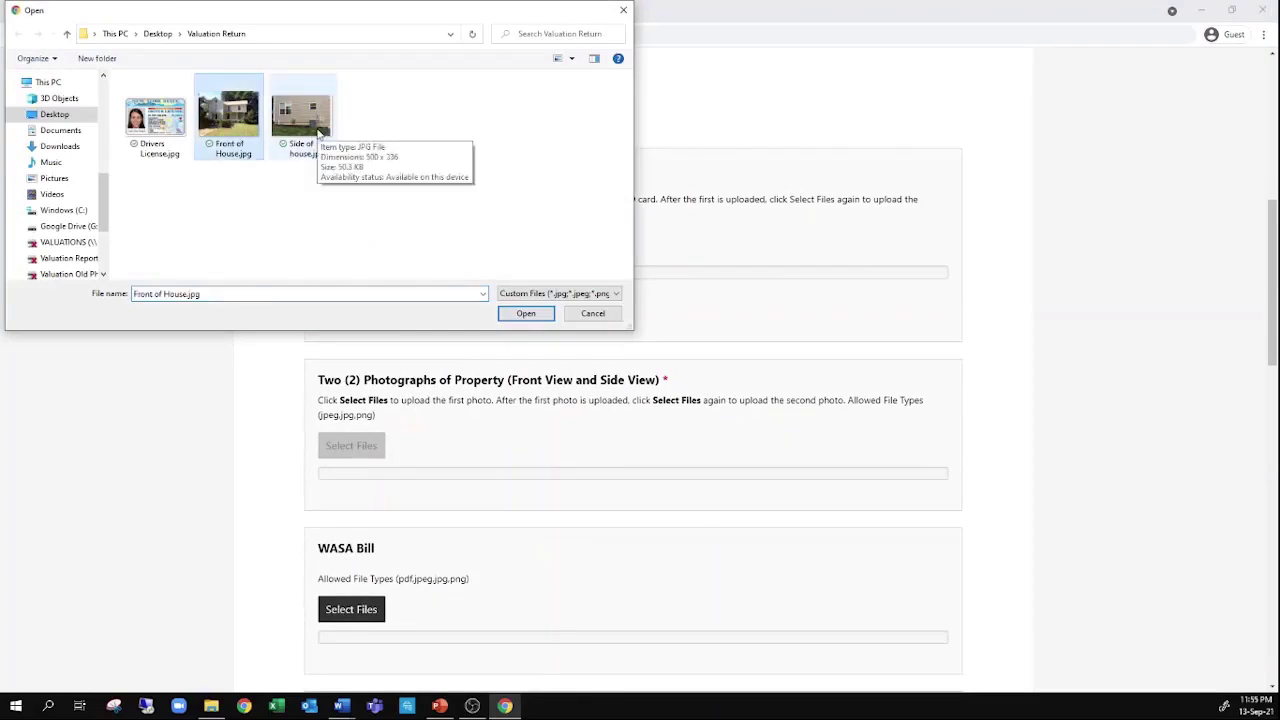
ctrl+click(312, 130)
click(526, 313)
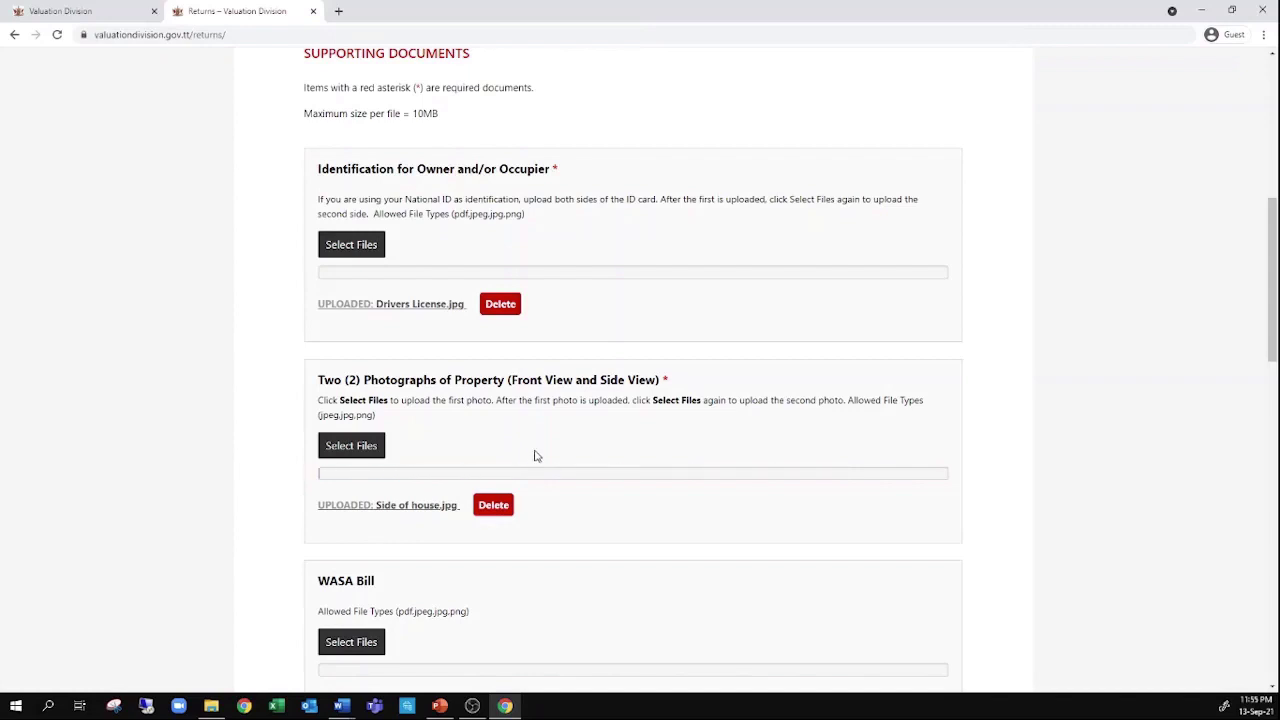
scroll(536, 453, down, 3)
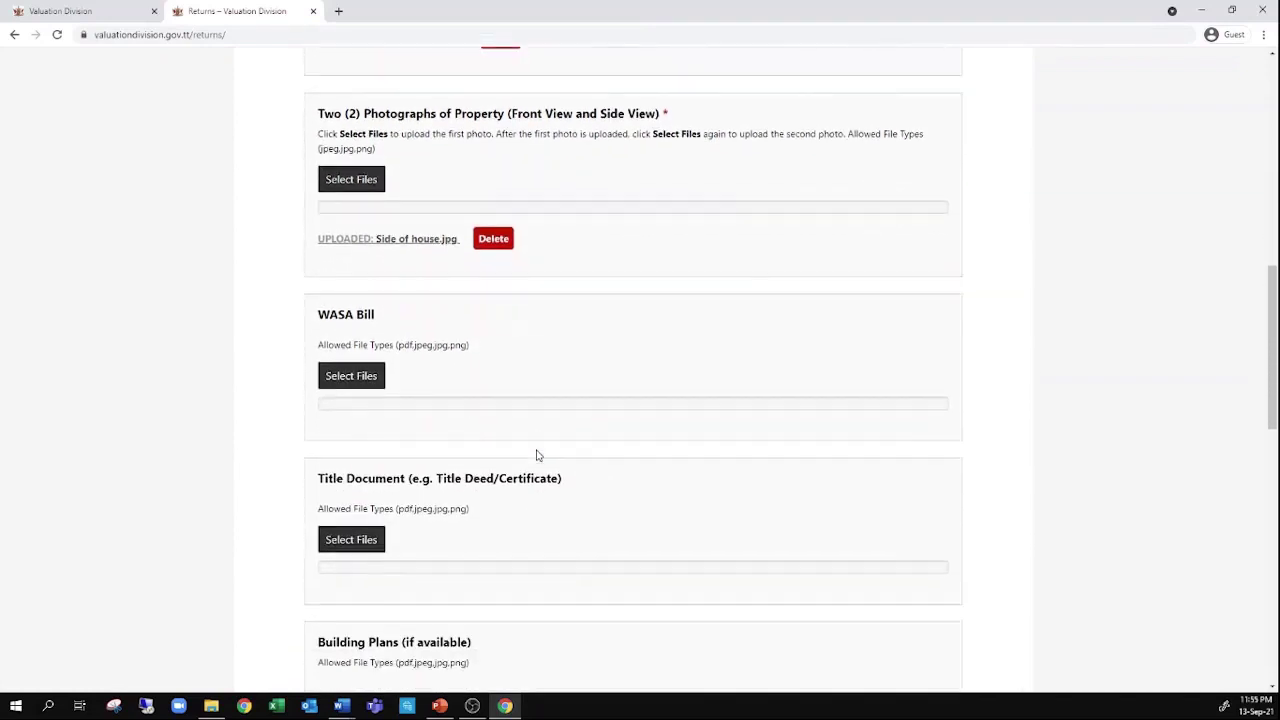
scroll(530, 456, down, 1)
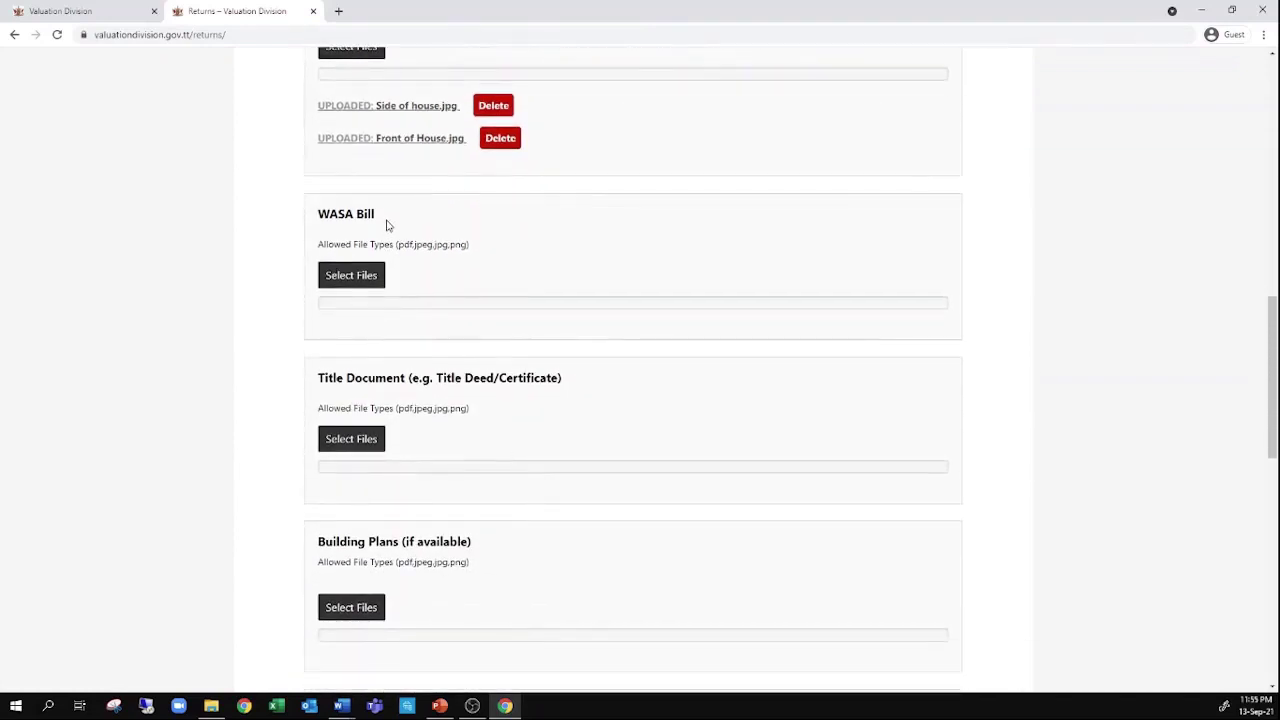
Skip the remaining optional uploads and proceed to the Submit step
scroll(413, 380, down, 1)
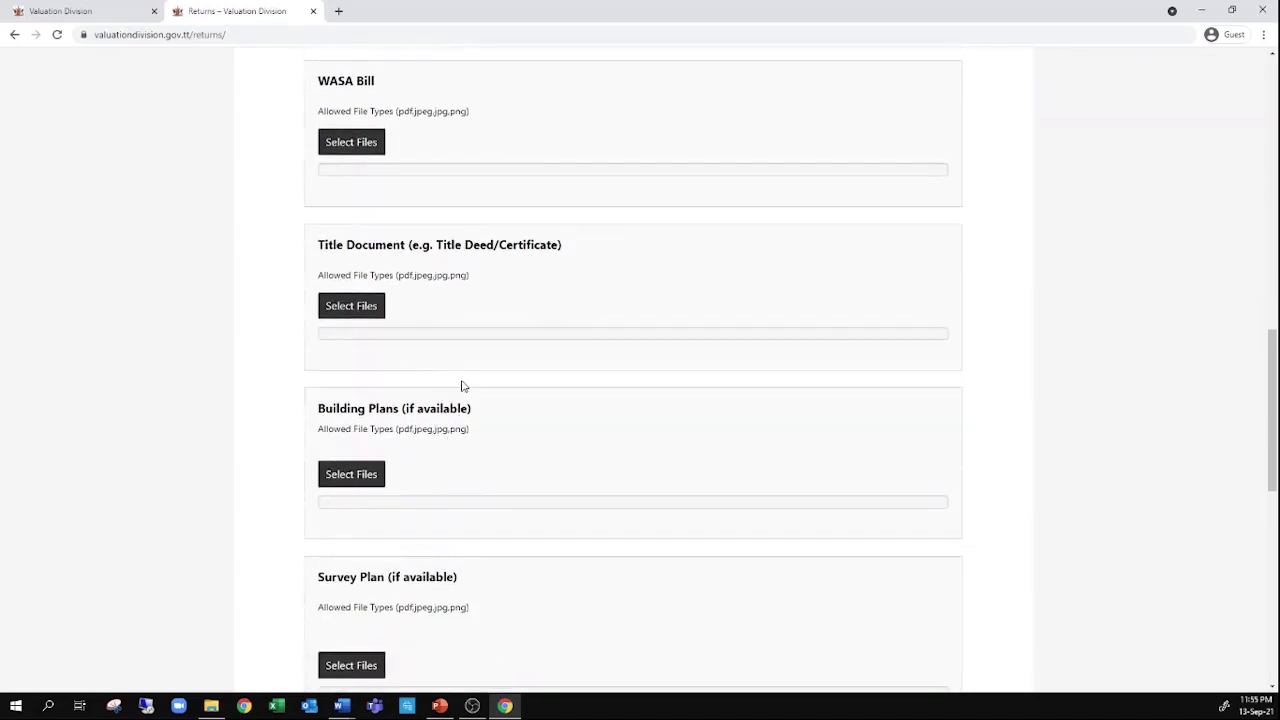
scroll(462, 388, down, 2)
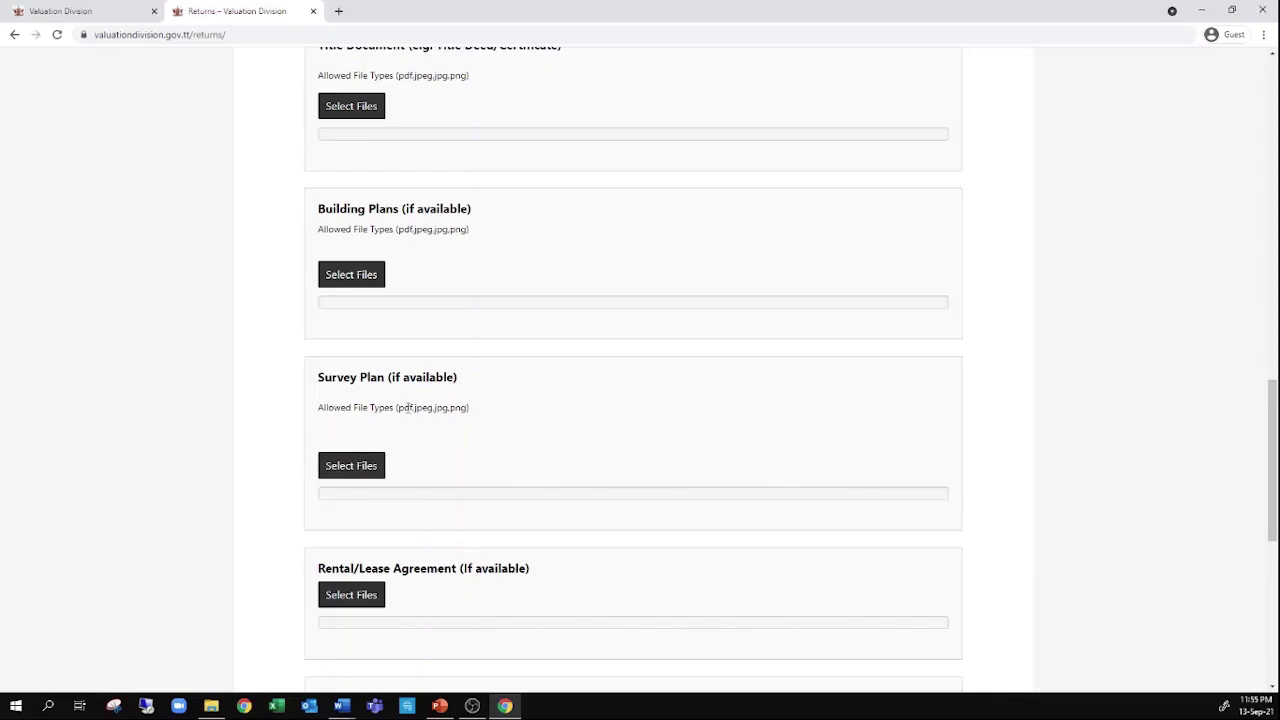
scroll(422, 432, up, 1)
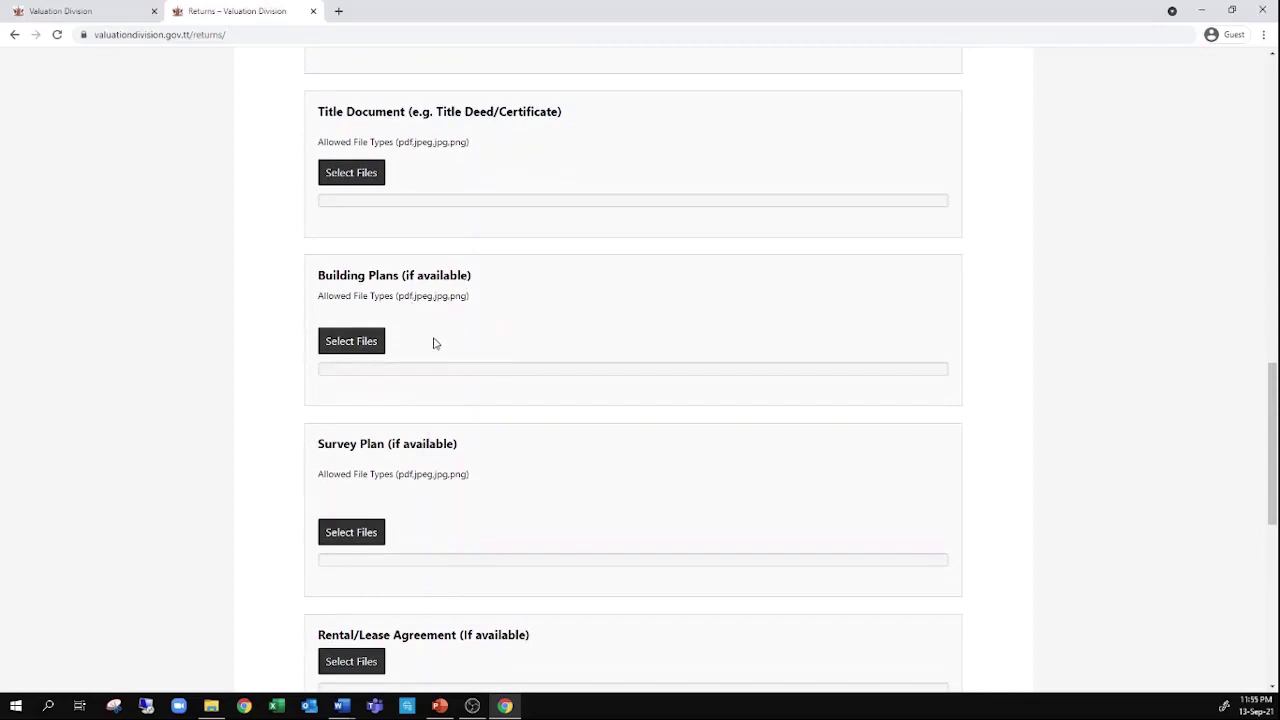
scroll(435, 343, up, 3)
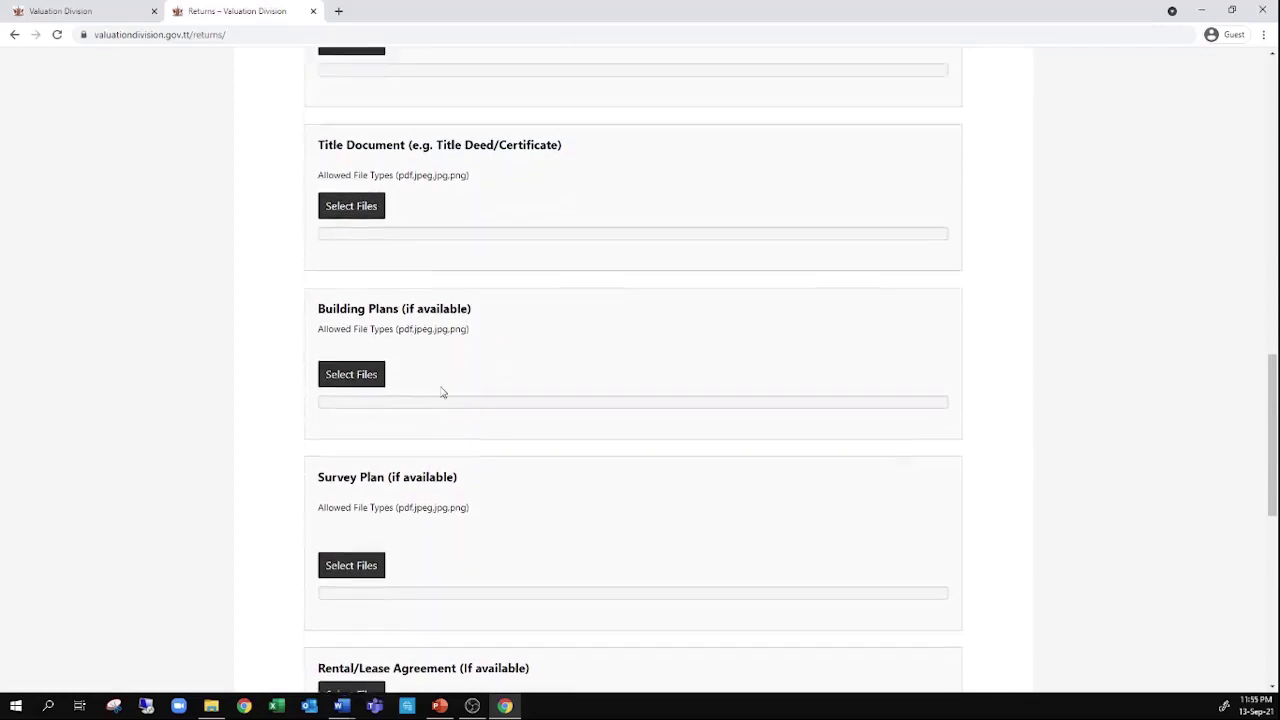
scroll(515, 508, down, 3)
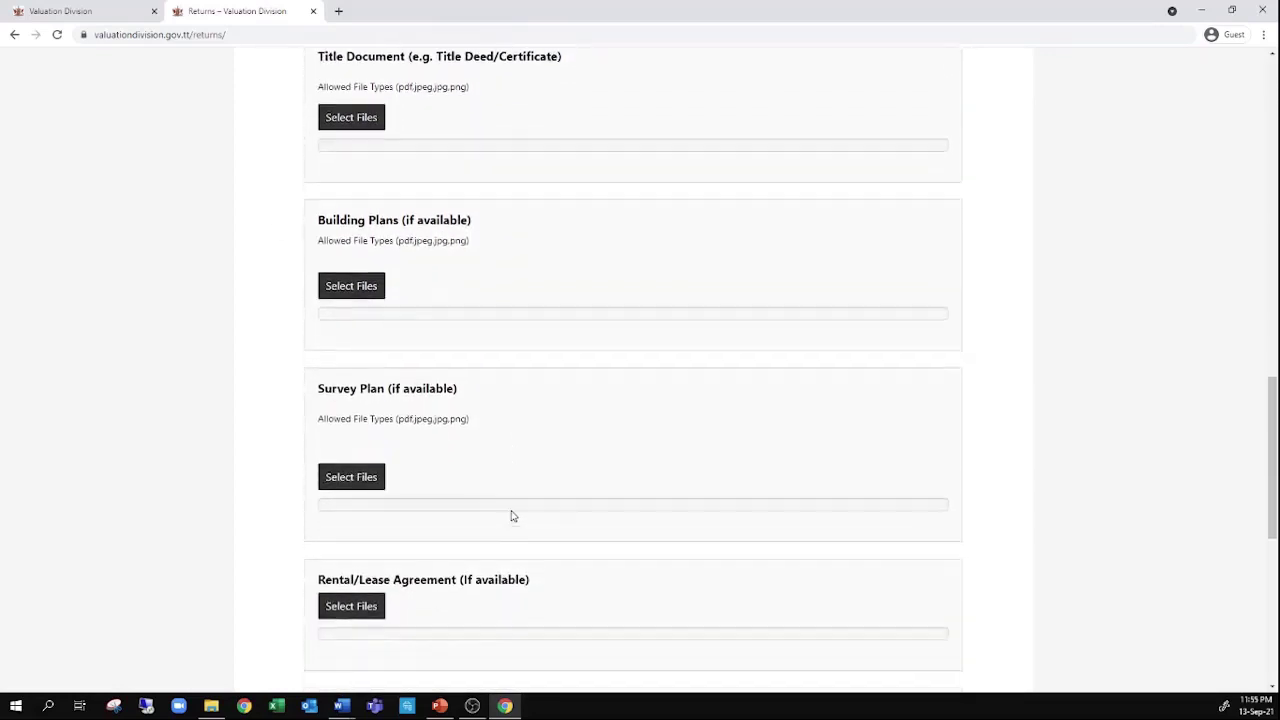
scroll(450, 590, down, 2)
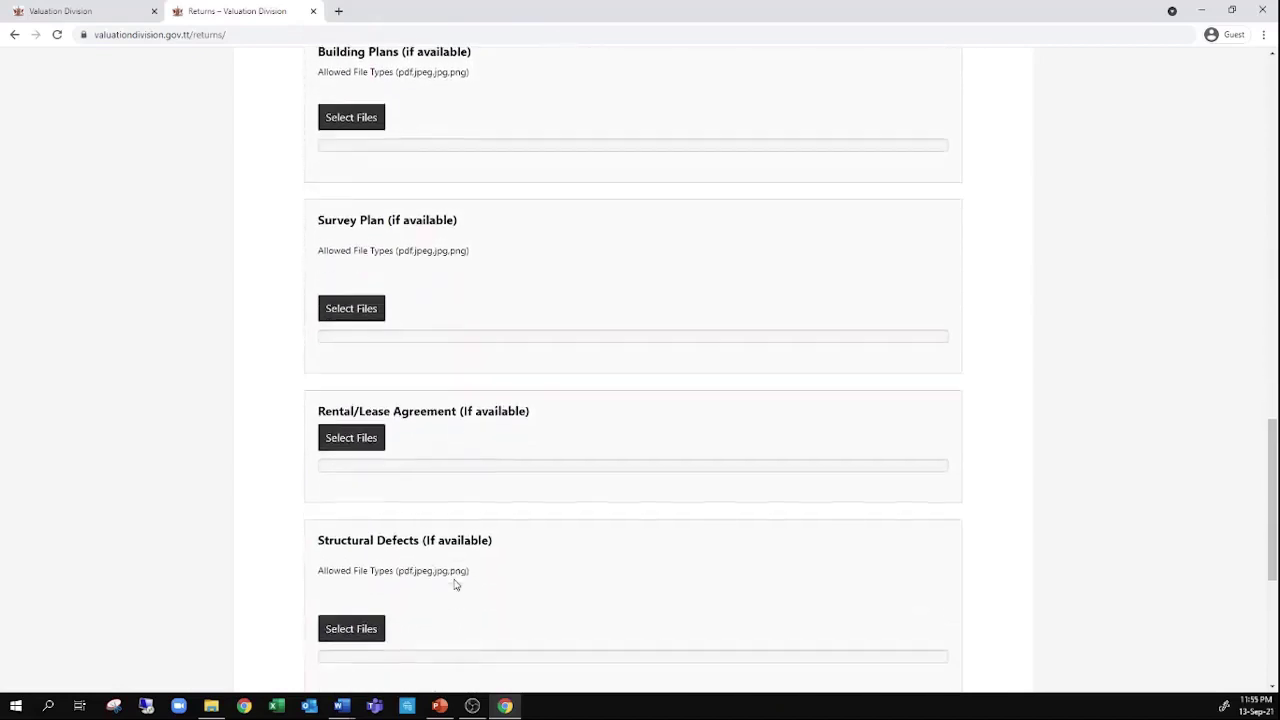
scroll(456, 584, up, 2)
scroll(457, 585, up, 5)
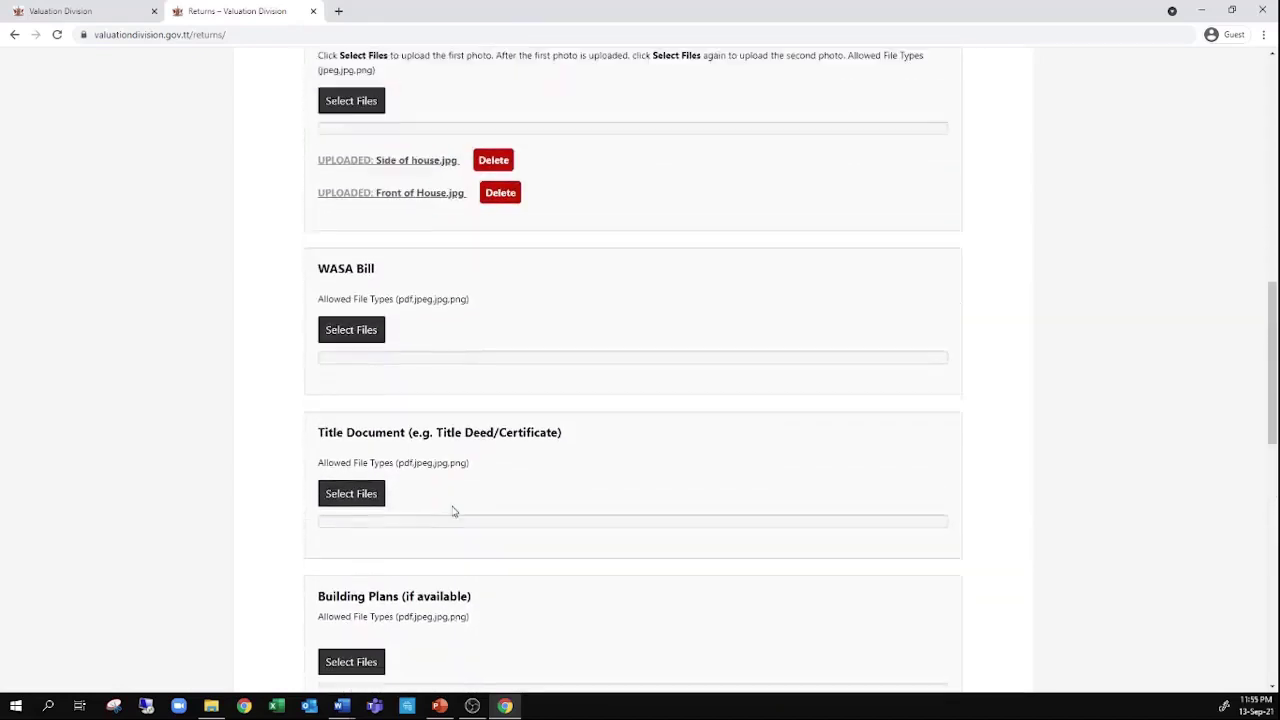
scroll(403, 315, up, 1)
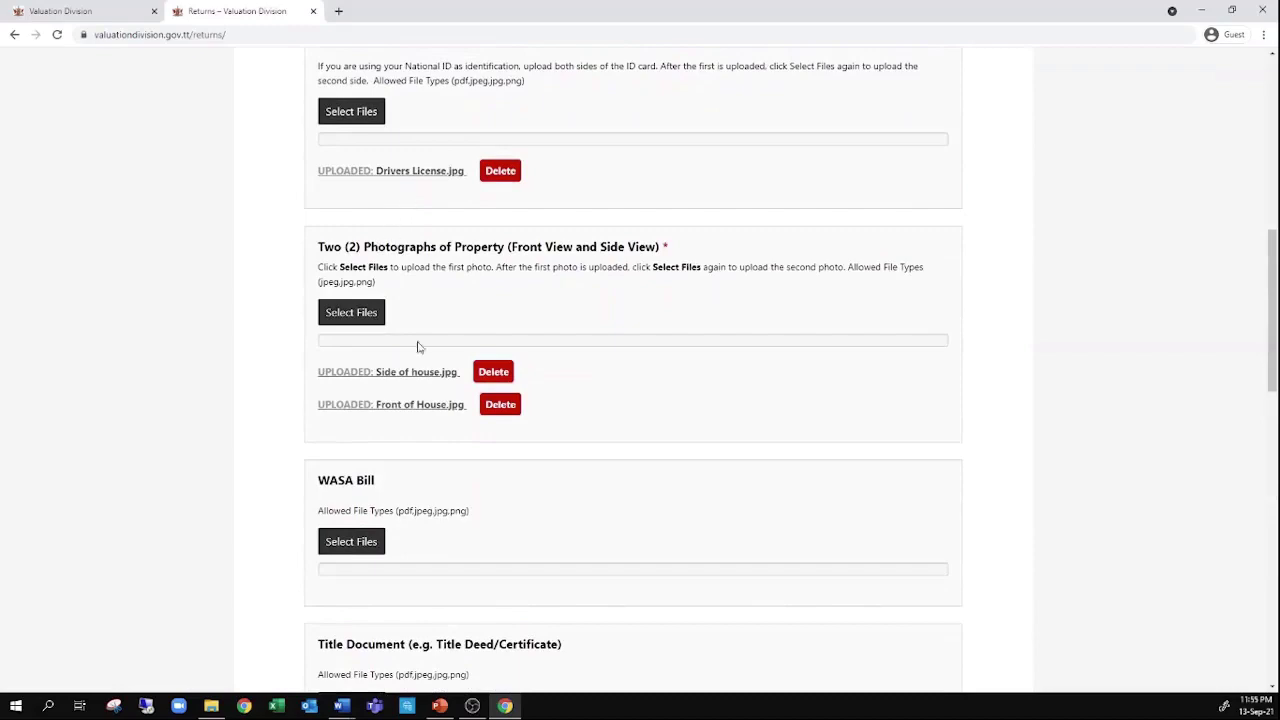
scroll(420, 380, down, 8)
scroll(422, 396, down, 2)
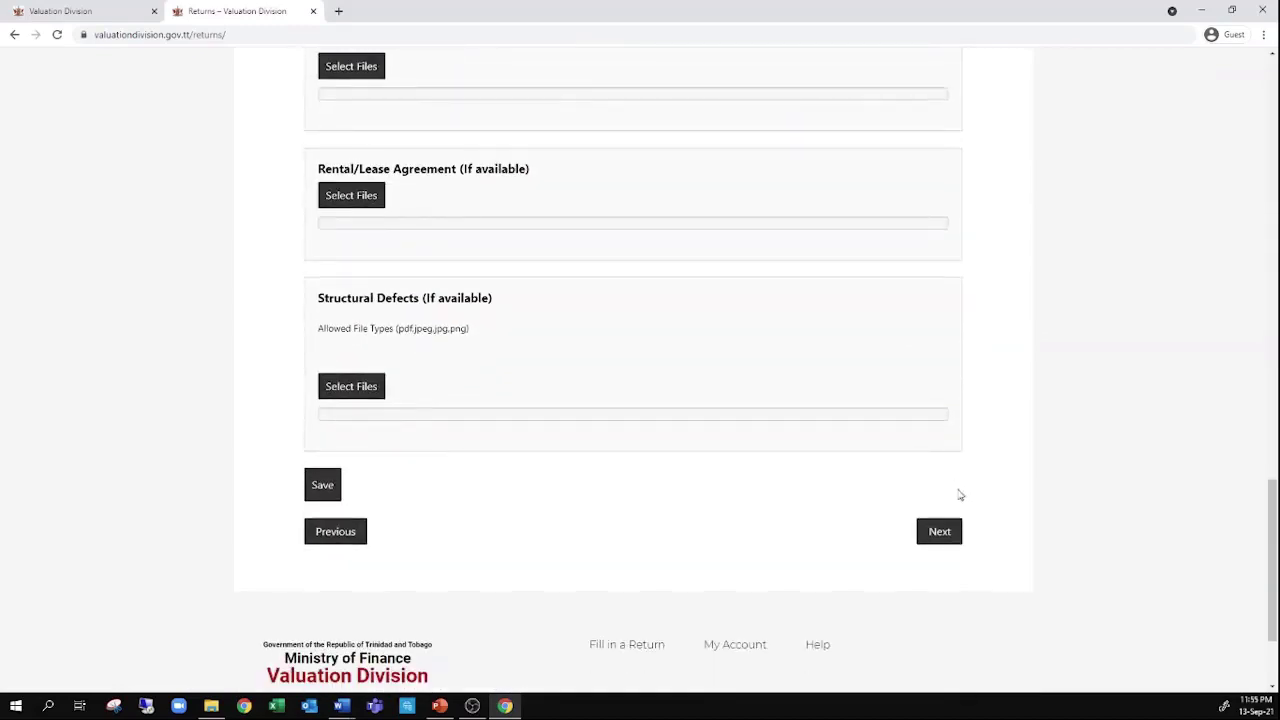
click(950, 538)
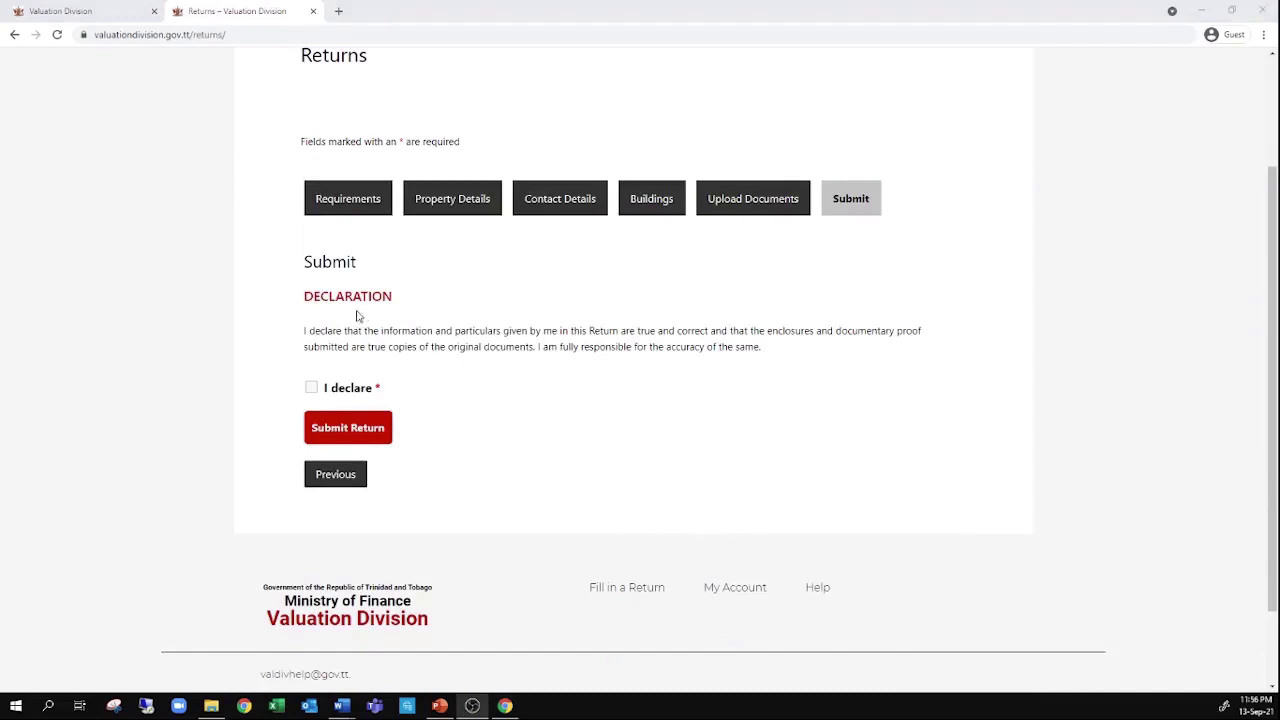
Tick the I declare checkbox under the Declaration
click(312, 389)
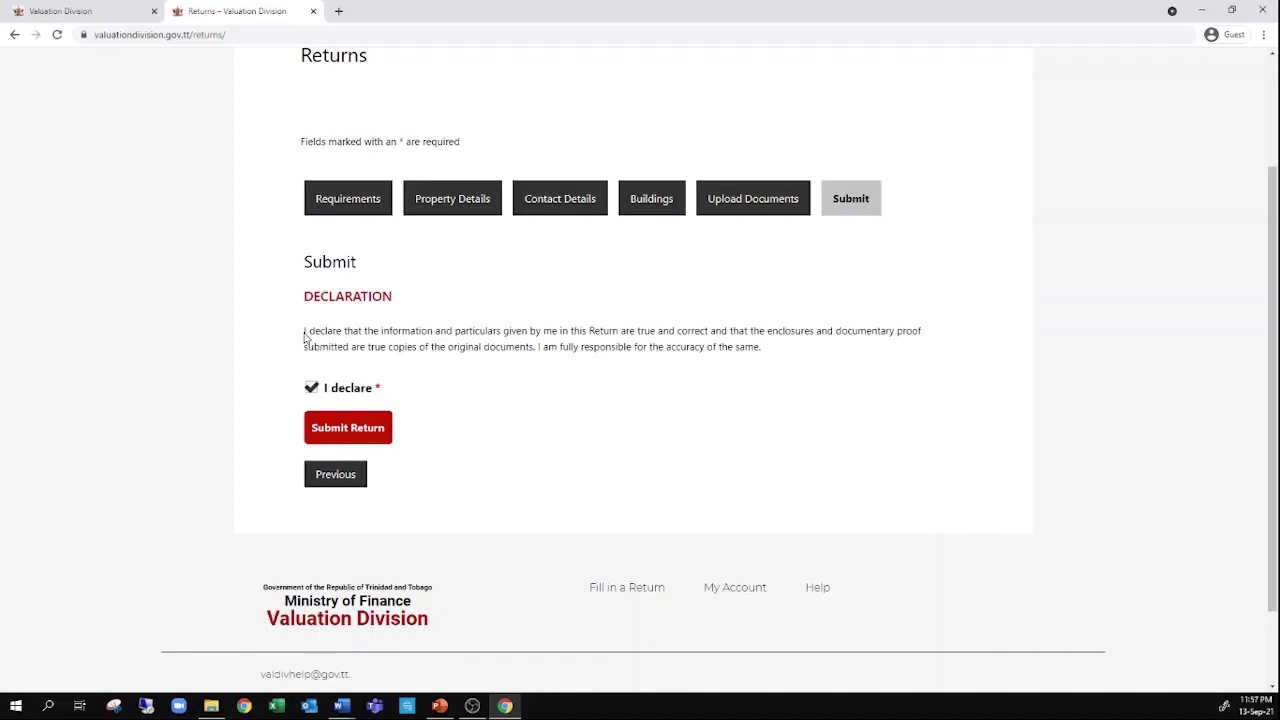
scroll(461, 364, up, 1)
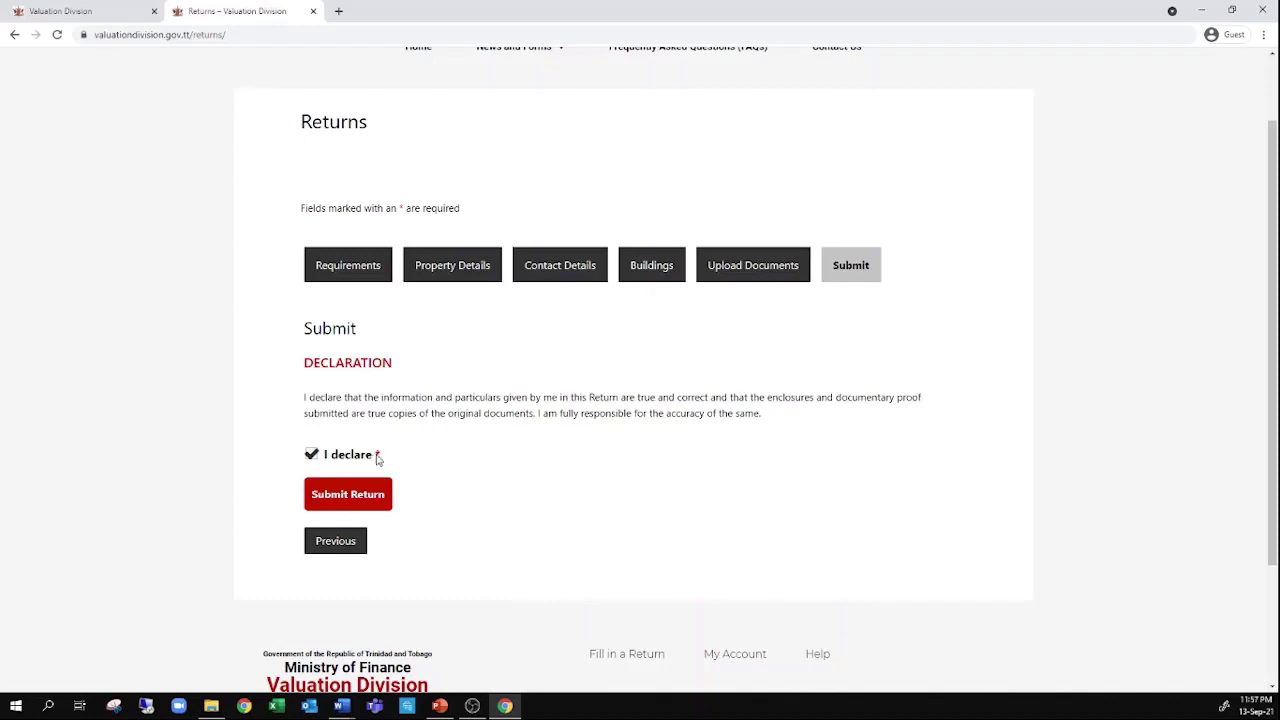
scroll(378, 458, down, 1)
double_click(378, 391)
click(429, 401)
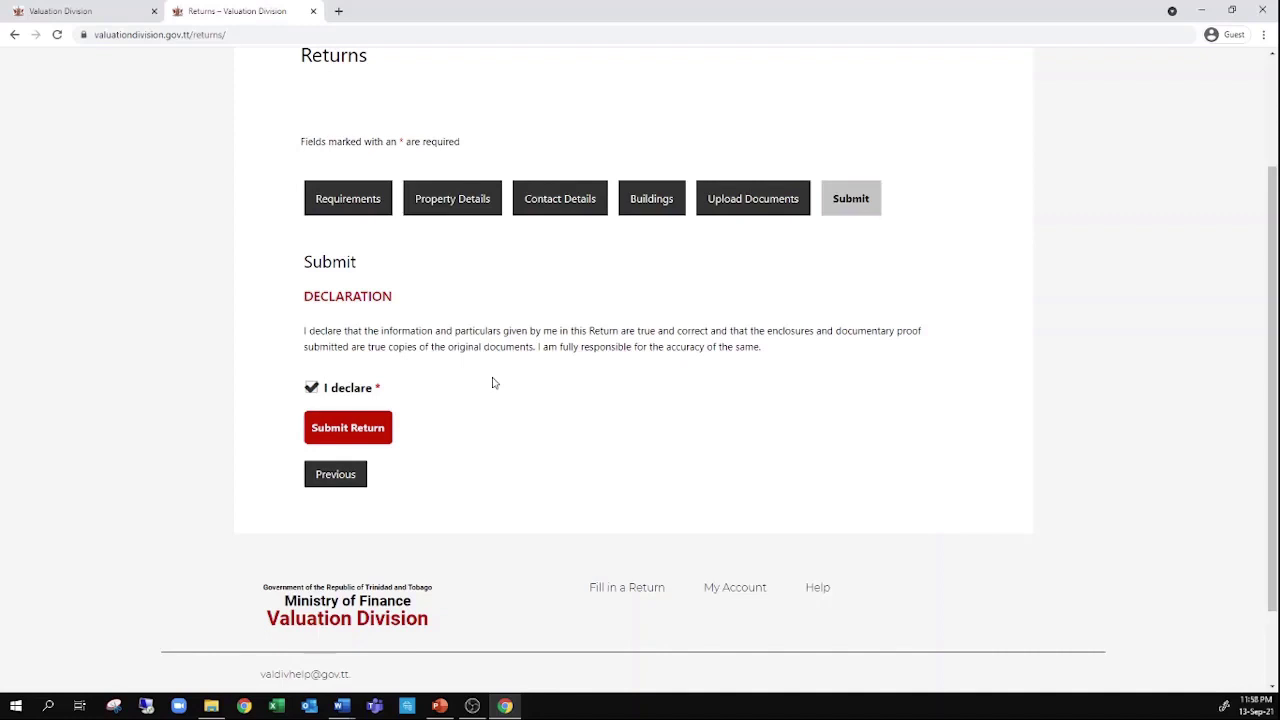
scroll(490, 405, up, 1)
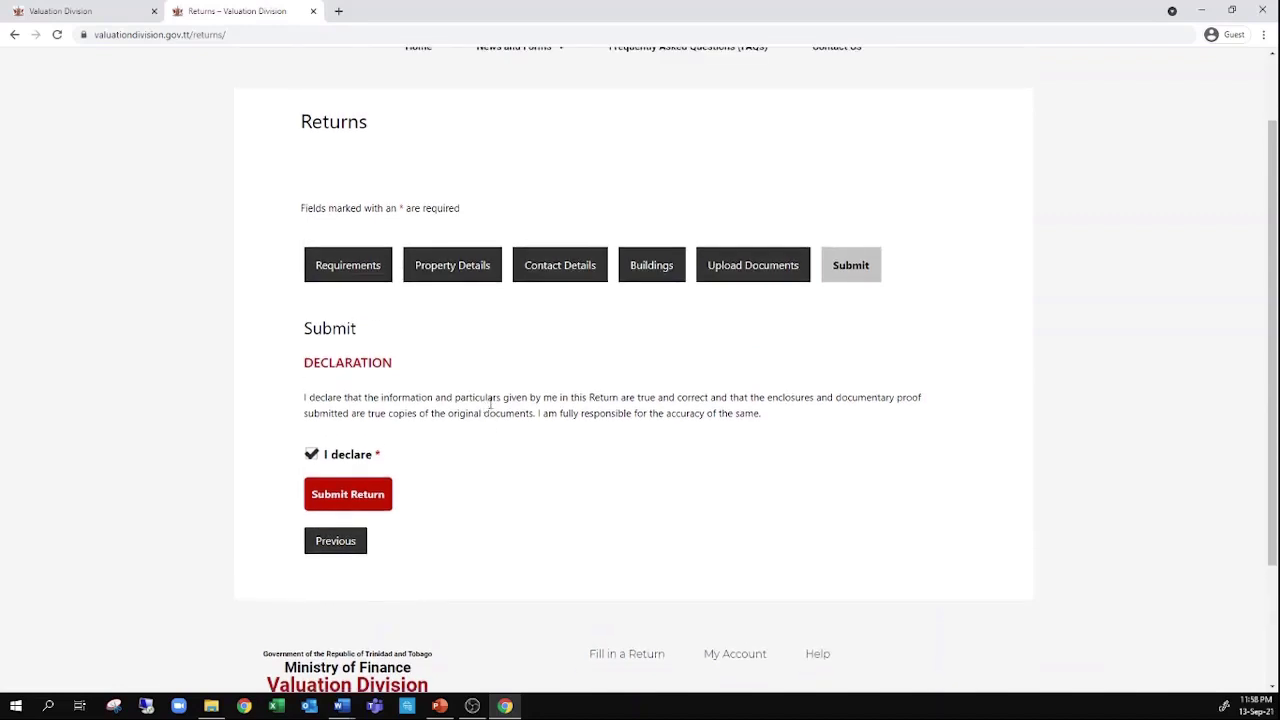